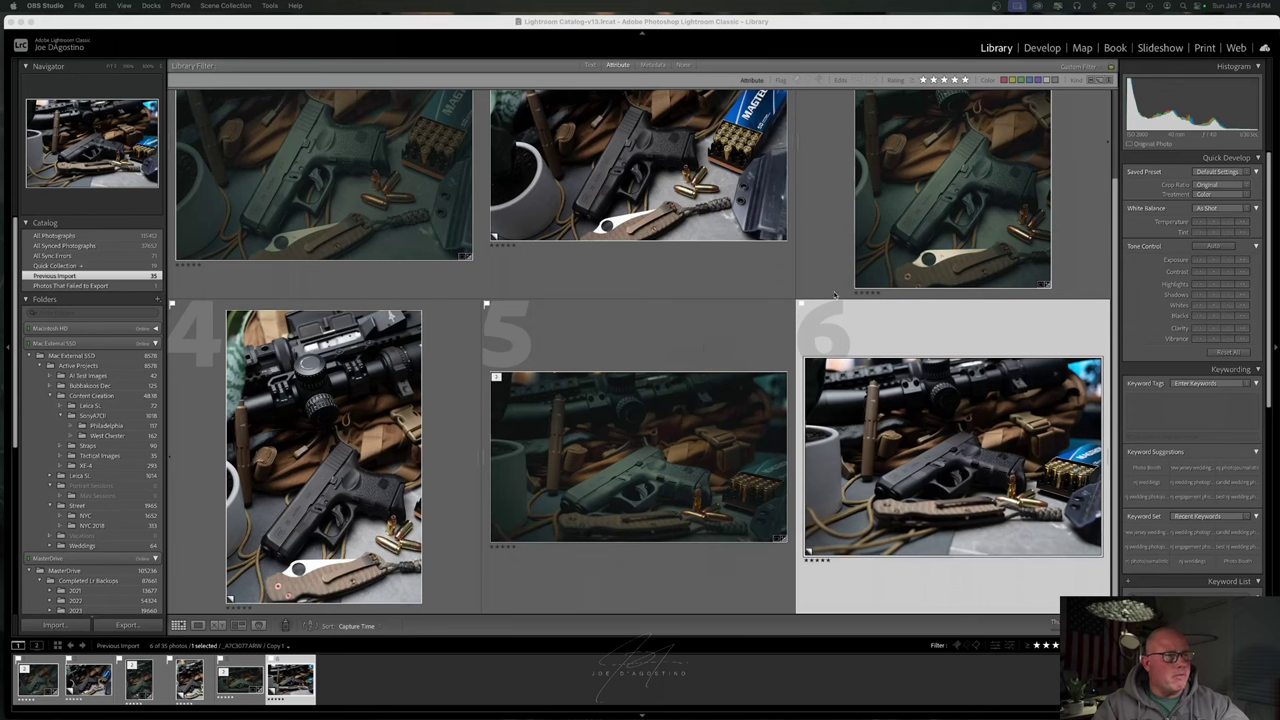
Find the unedited vertical copy of _A7C3075.ARW among the previously imported photos and open it for developing.
{"action": "scroll", "coordinate": [644, 297], "scroll_direction": "up", "scroll_amount": 1}
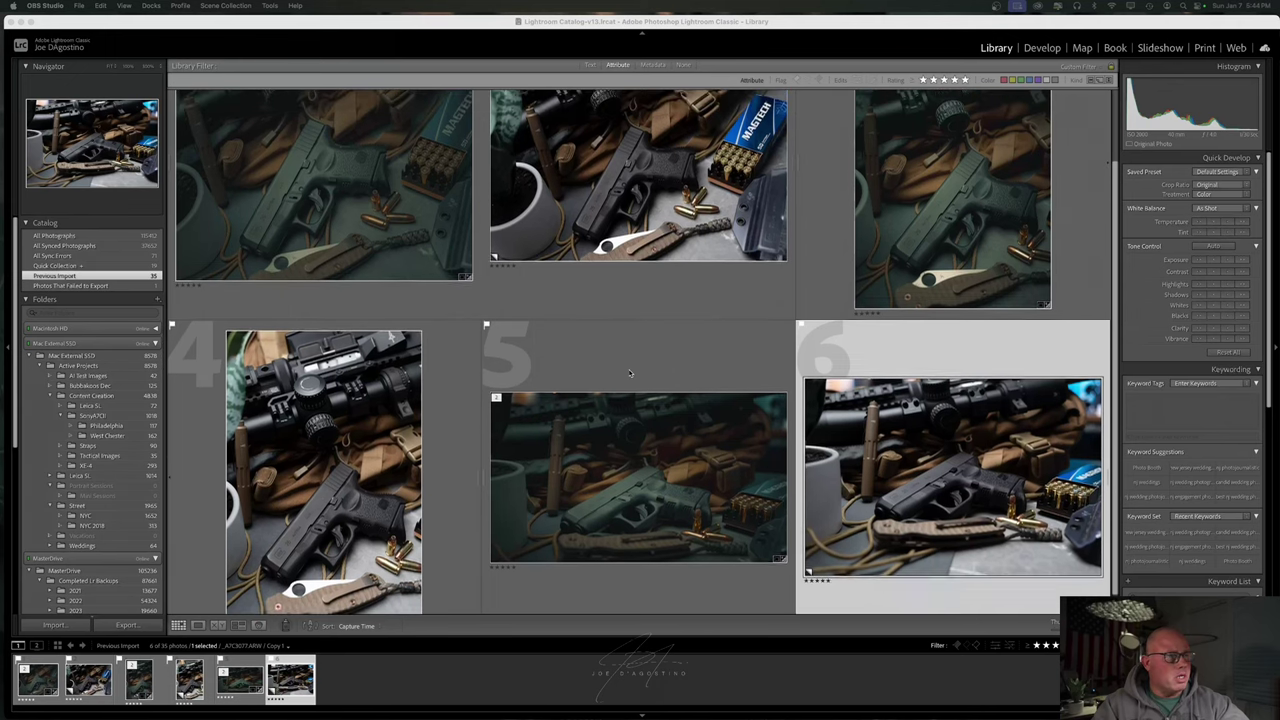
{"action": "scroll", "coordinate": [629, 373], "scroll_direction": "up", "scroll_amount": 1}
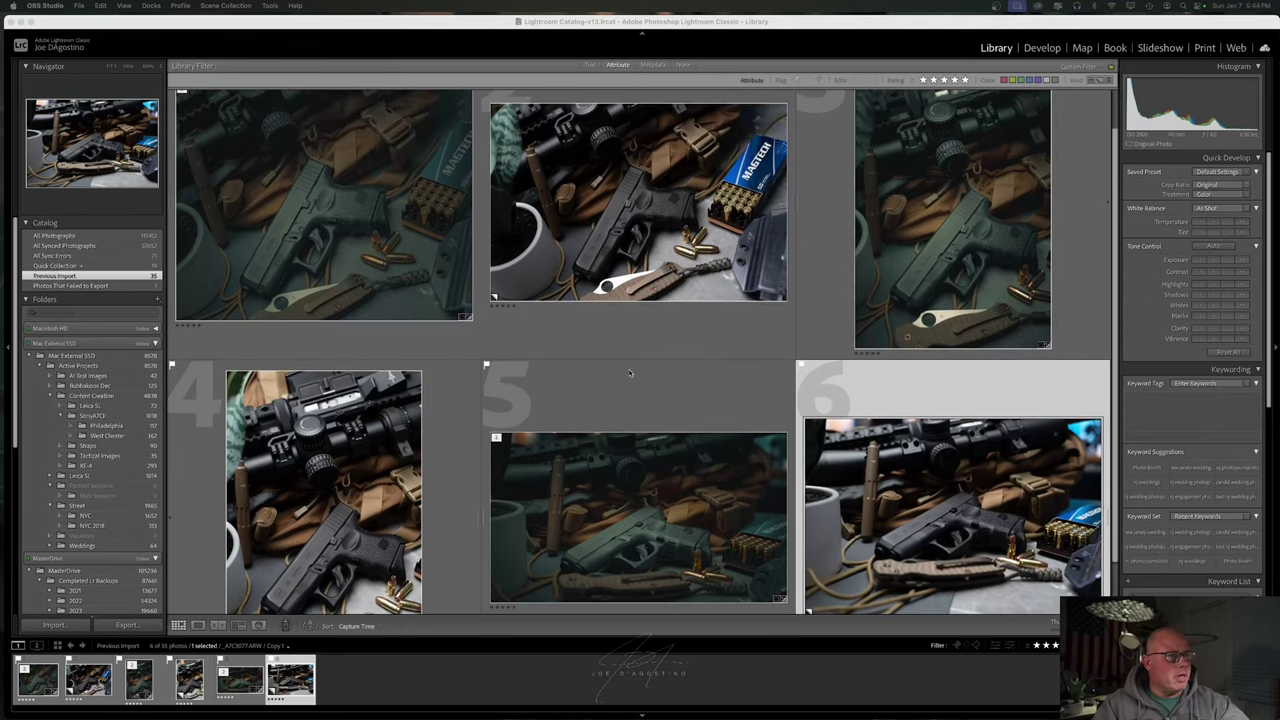
{"action": "scroll", "coordinate": [645, 376], "scroll_direction": "up", "scroll_amount": 1}
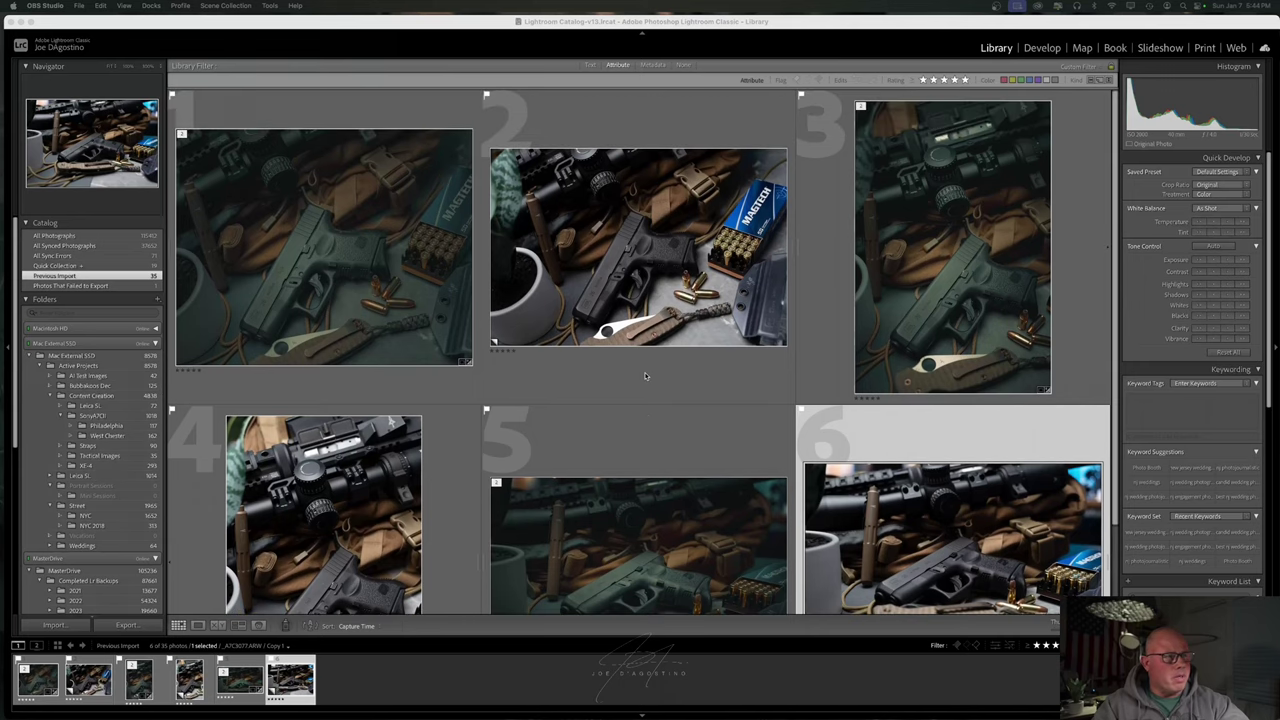
{"action": "scroll", "coordinate": [523, 466], "scroll_direction": "down", "scroll_amount": 1}
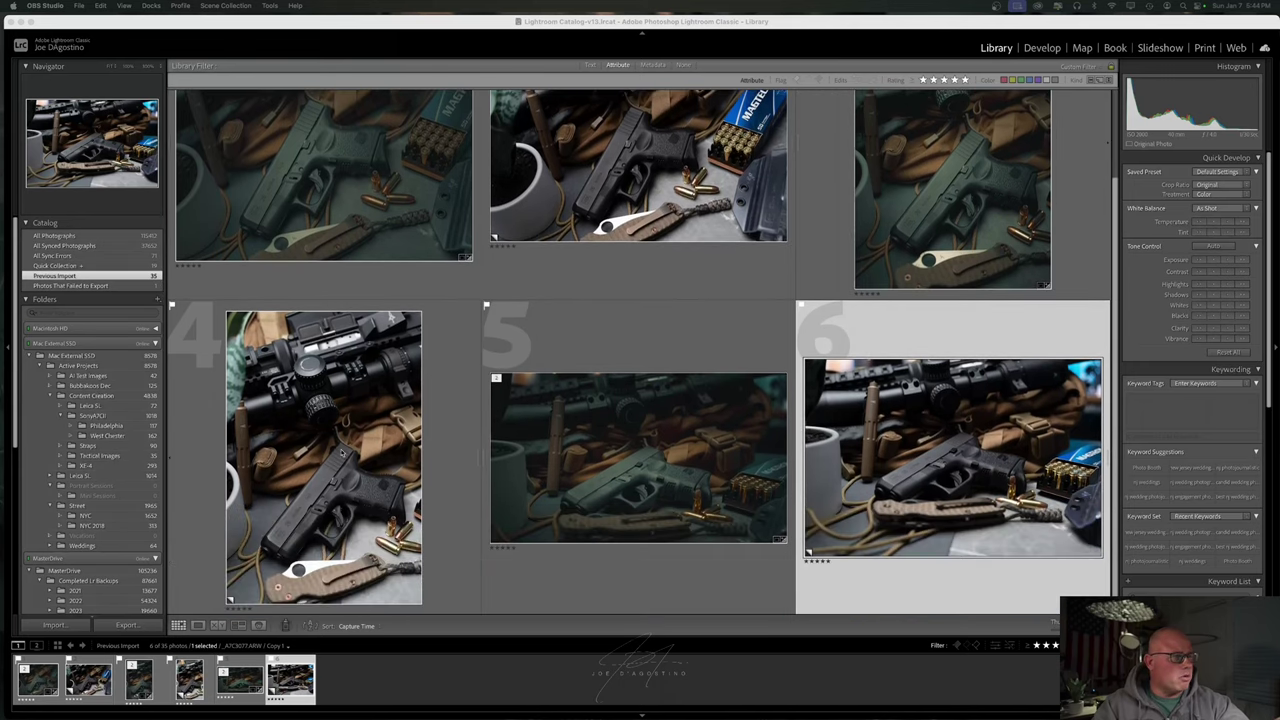
{"action": "double_click", "coordinate": [344, 452]}
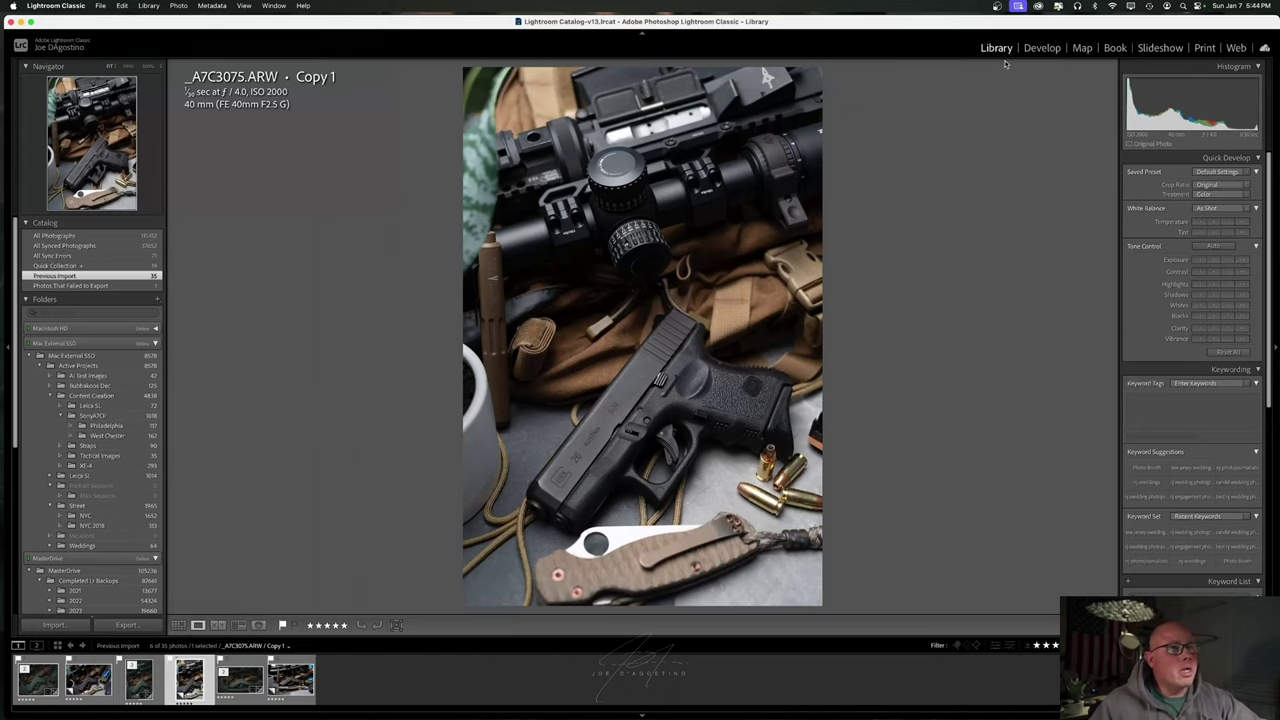
{"action": "left_click", "coordinate": [1040, 48]}
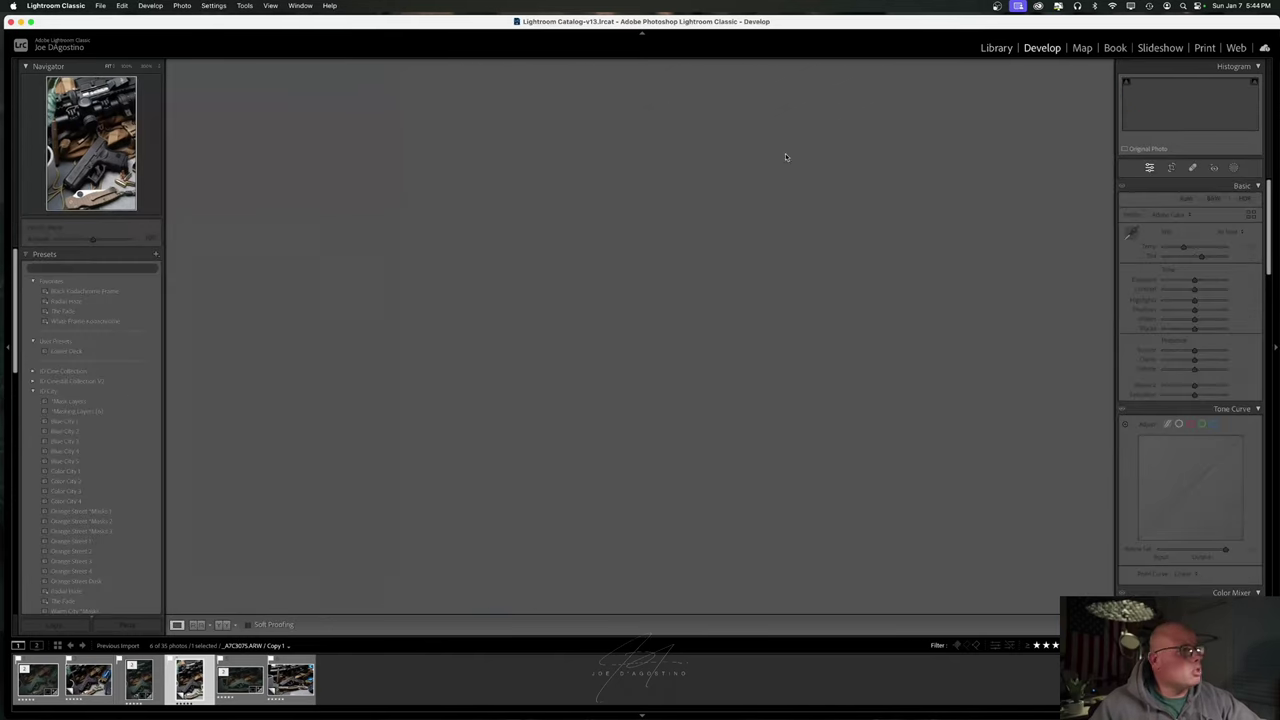
Collapse the JD City preset group and expand the JD Product and JD Cine Collection groups.
{"action": "scroll", "coordinate": [50, 380], "scroll_direction": "down", "scroll_amount": 3}
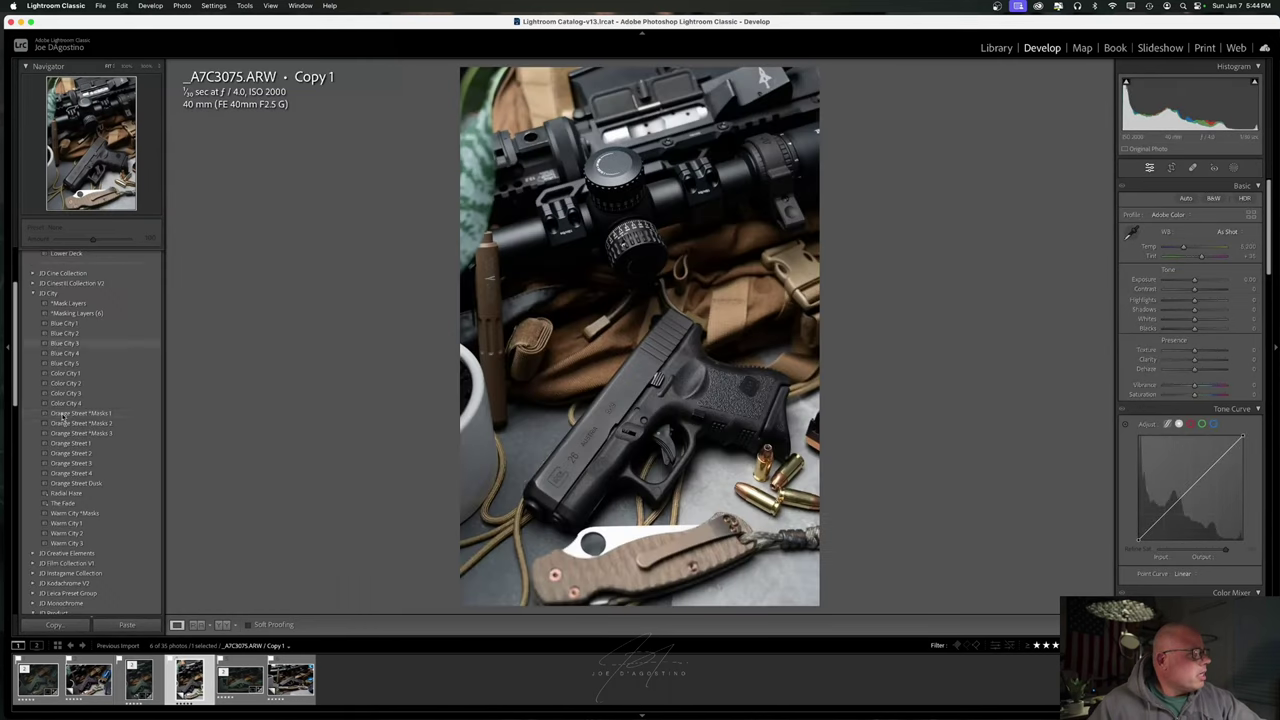
{"action": "left_click", "coordinate": [33, 293]}
{"action": "left_click", "coordinate": [80, 363]}
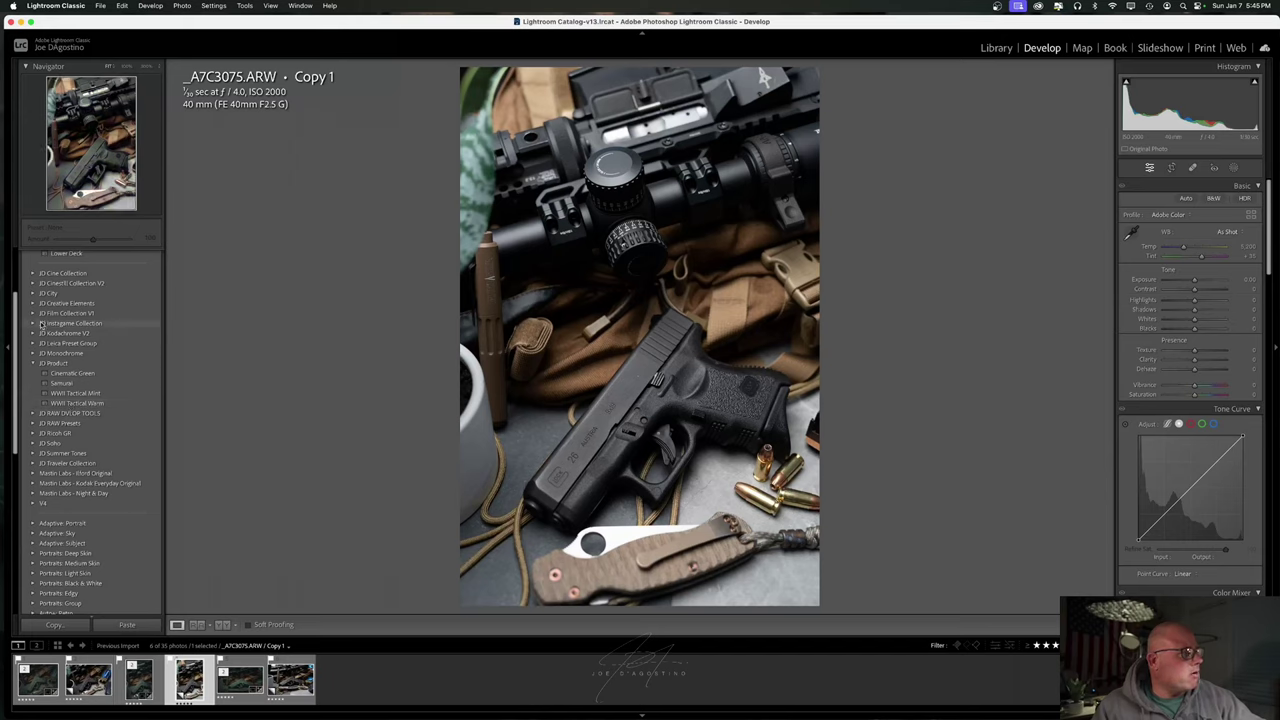
{"action": "left_click", "coordinate": [33, 274]}
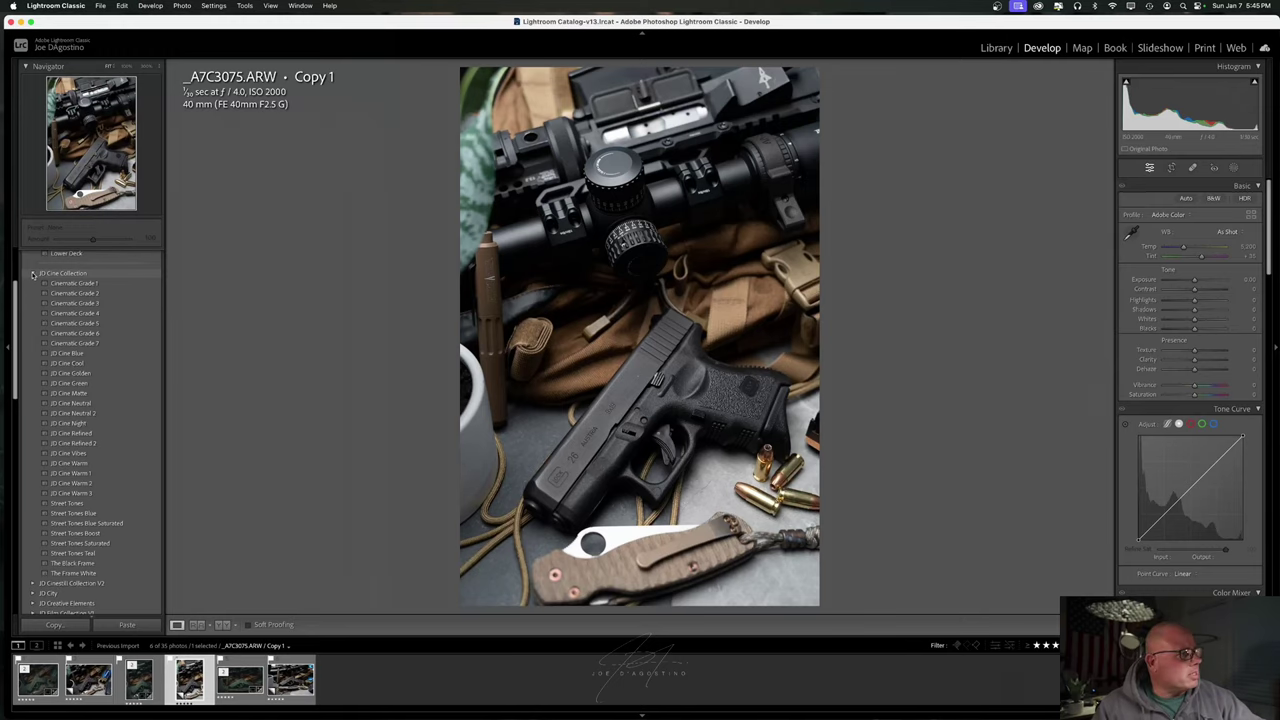
Preview the JD Cine Green and JD Cine Golden presets and compare the copy with the finished edit of the same photo.
{"action": "left_click", "coordinate": [73, 383]}
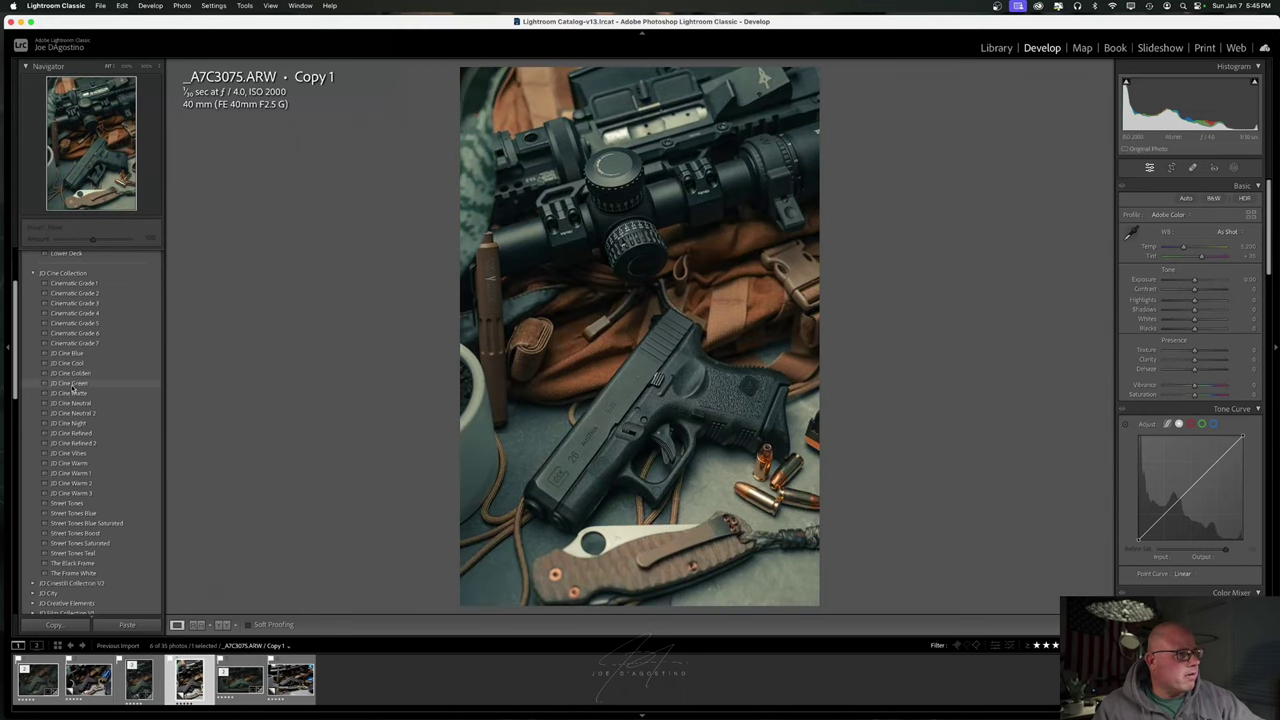
{"action": "left_click", "coordinate": [71, 375]}
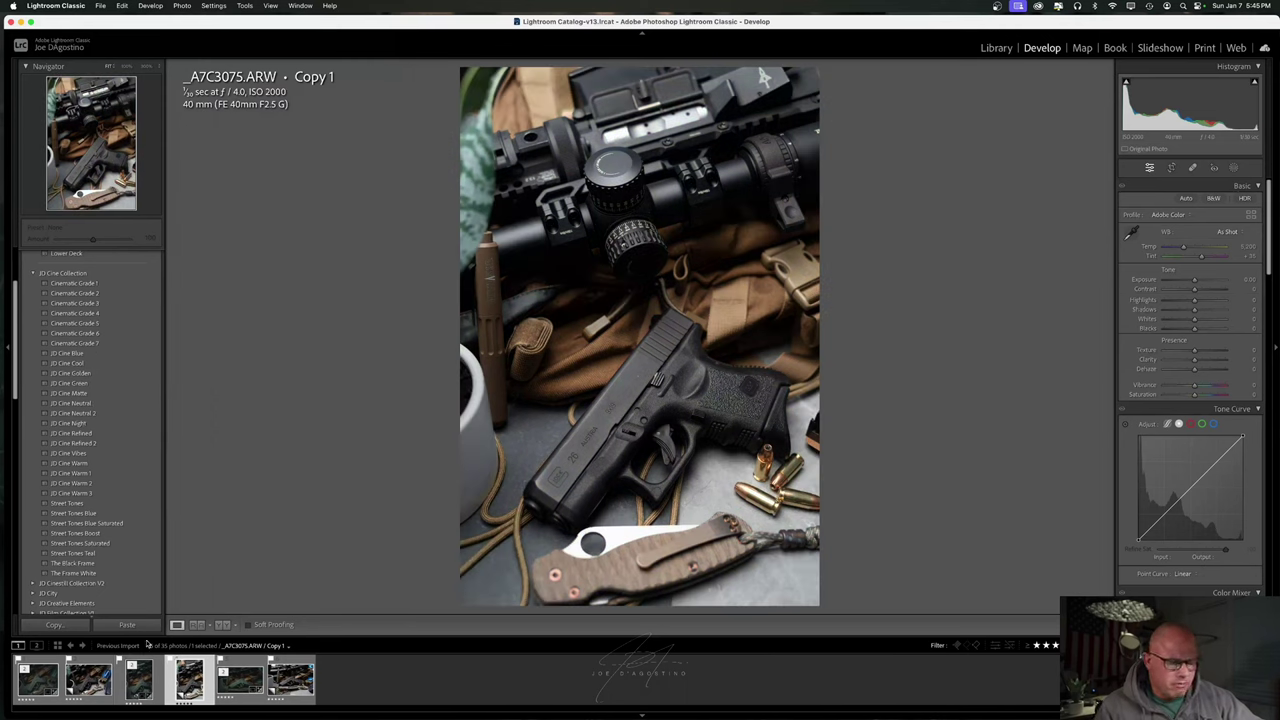
{"action": "key", "text": "Left"}
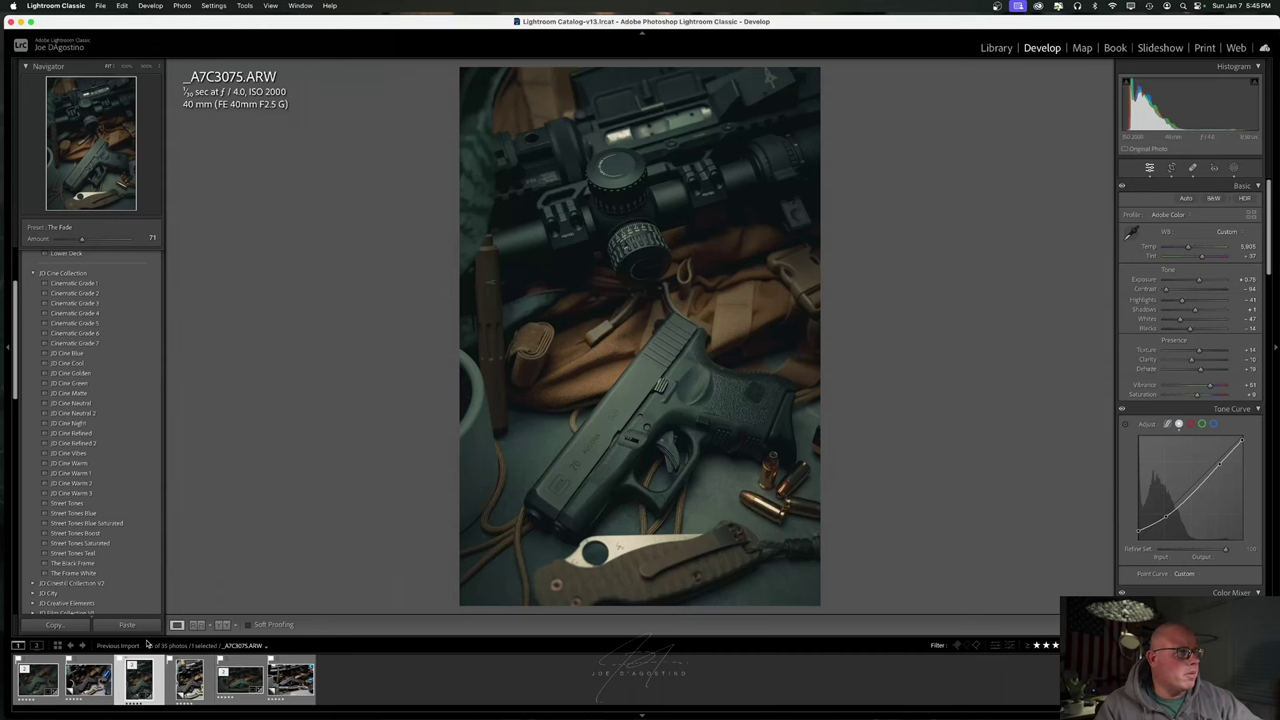
{"action": "key", "text": "Right"}
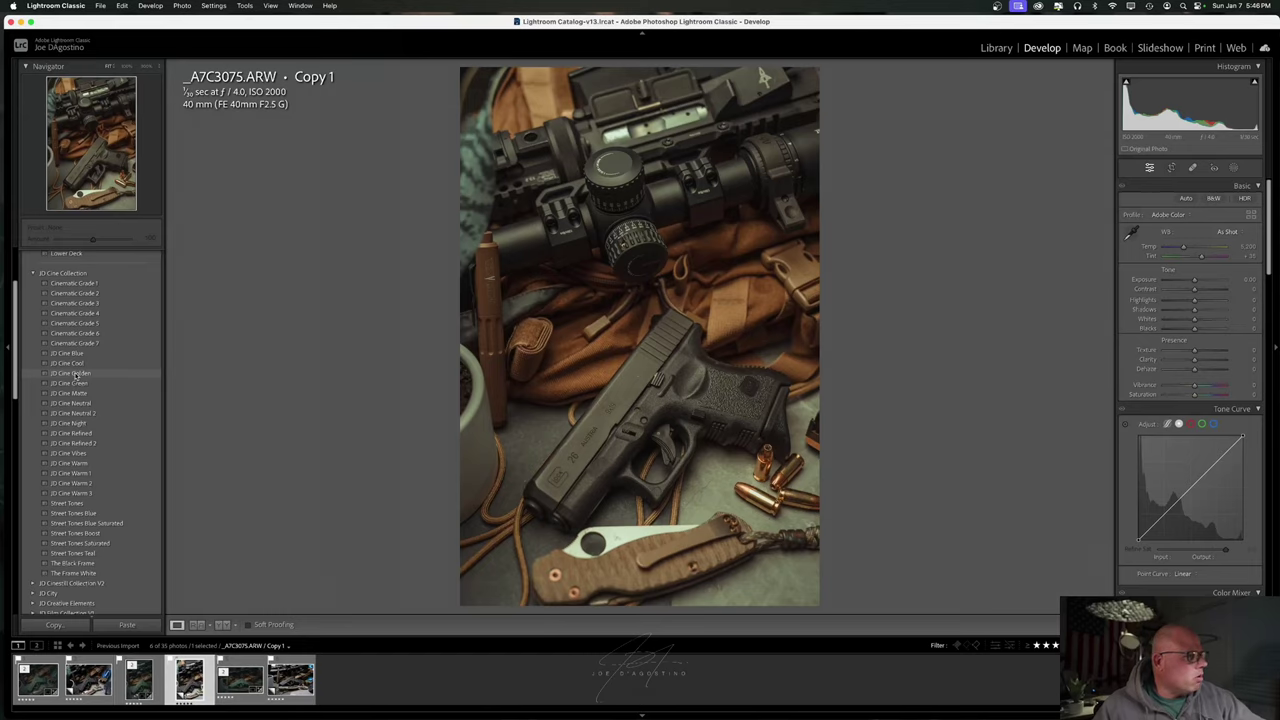
Try the JD Cine Golden preset on the photo and reset all its develop settings.
{"action": "left_click", "coordinate": [72, 374]}
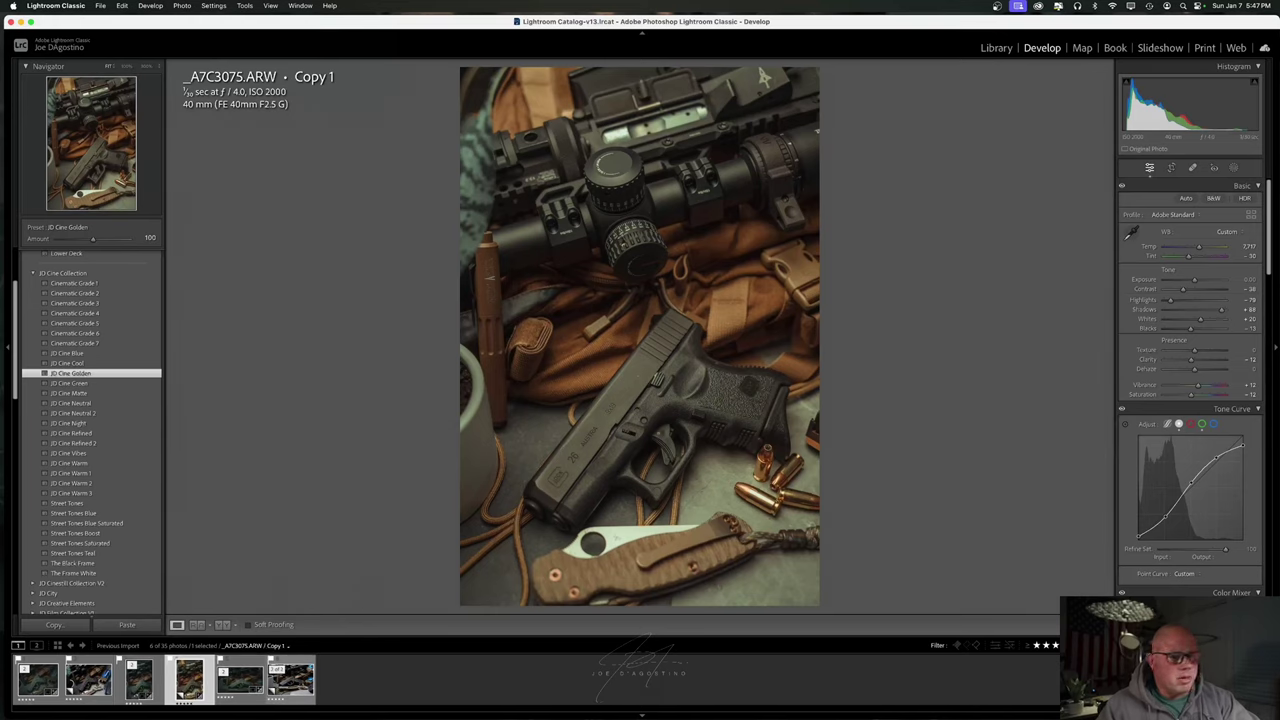
{"action": "key", "text": "super+shift+r"}
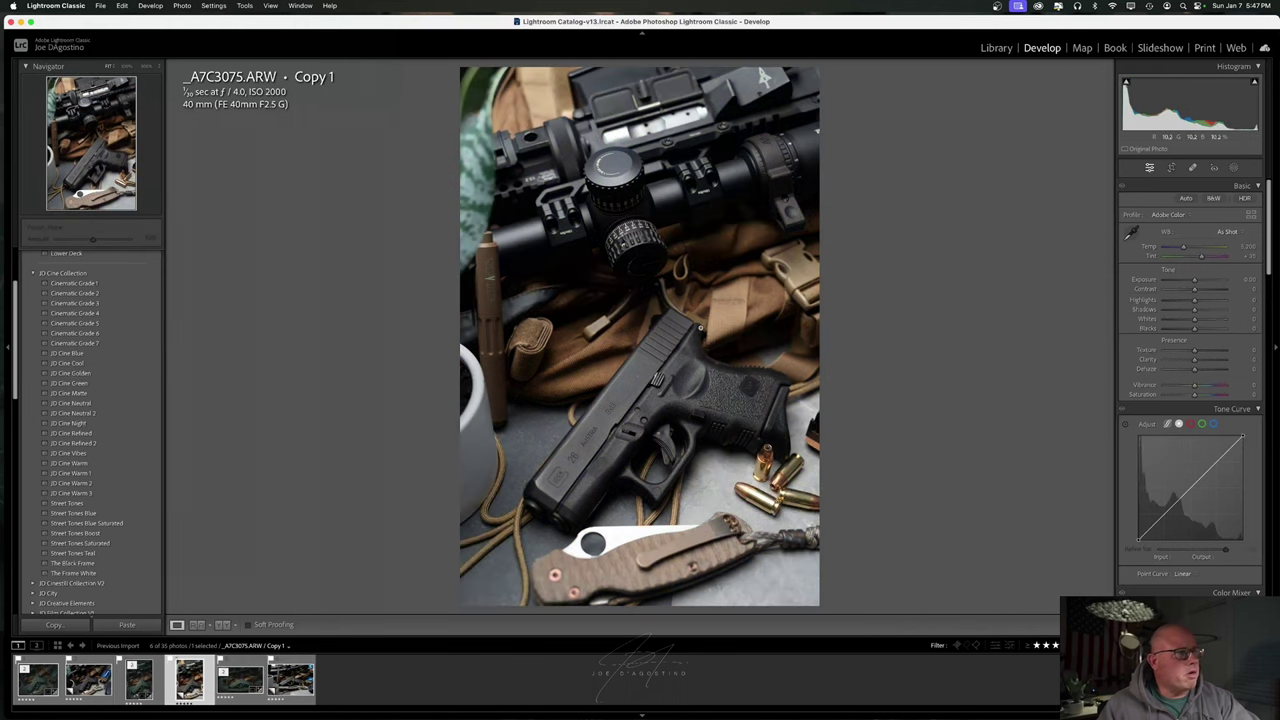
Examine the unedited photo with the before/after comparison and inspect the rifle scope turrets up close.
{"action": "key", "text": "backslash"}
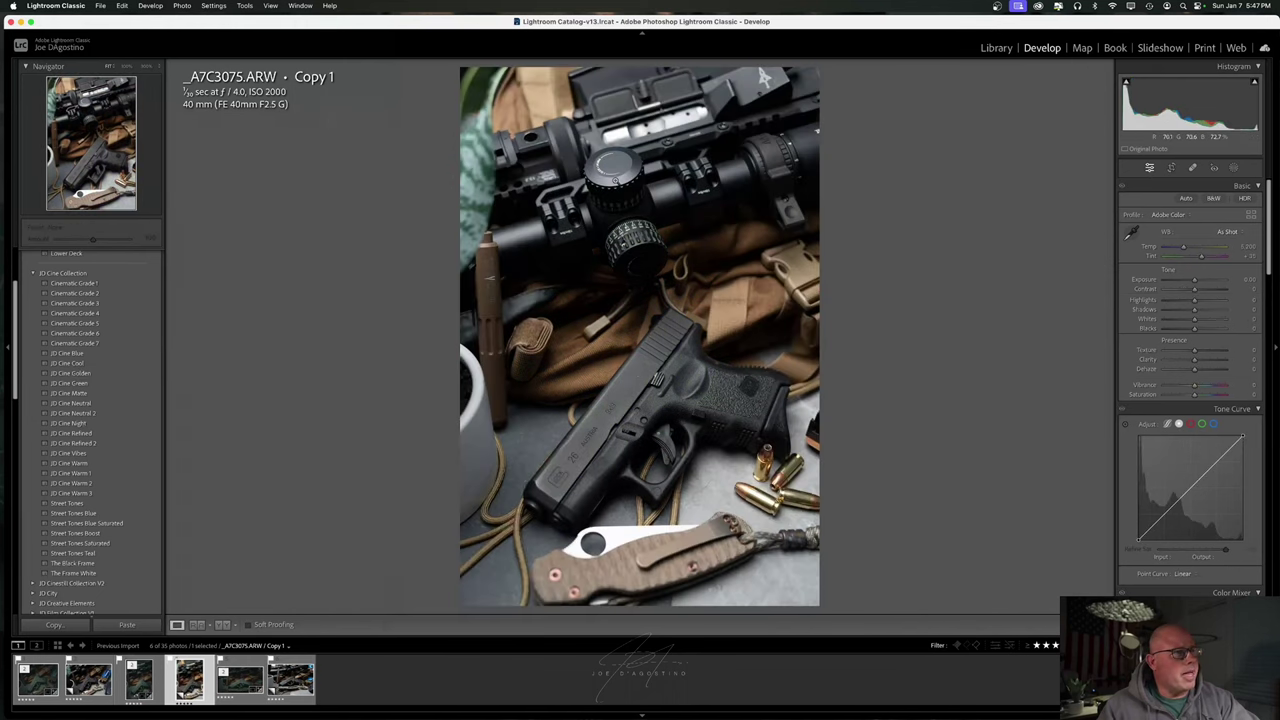
{"action": "key", "text": "backslash"}
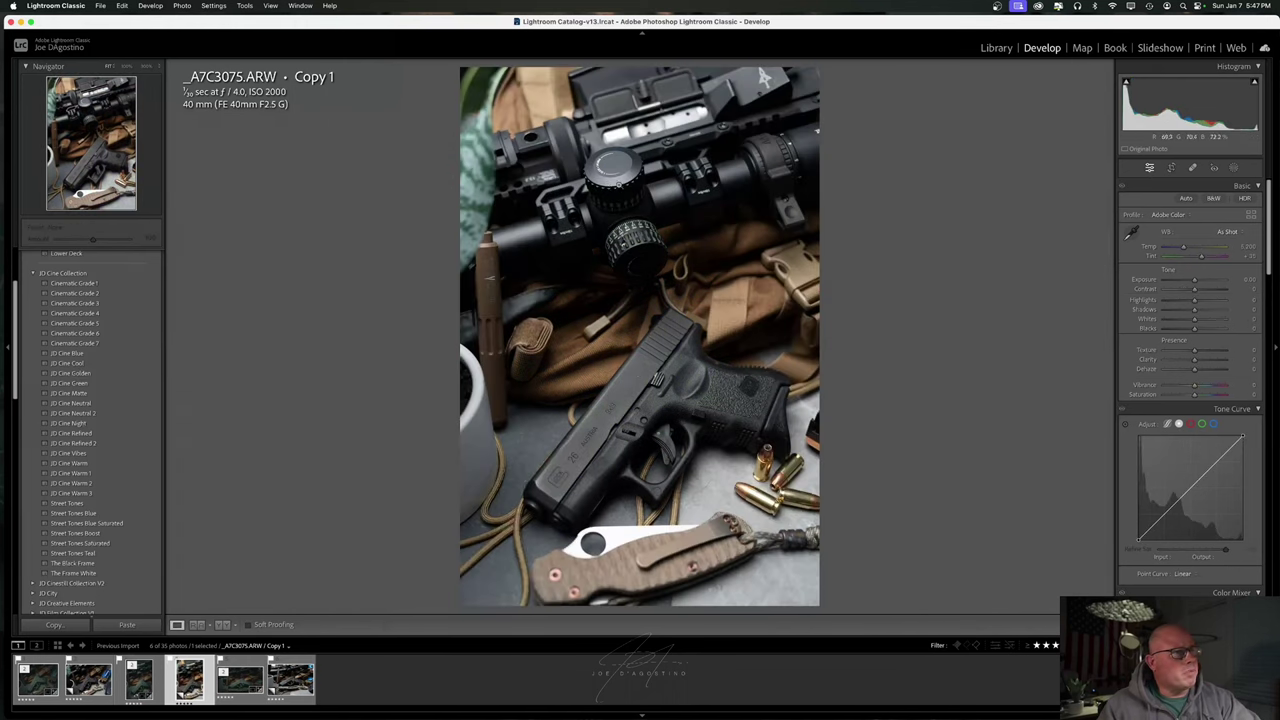
{"action": "left_click", "coordinate": [621, 181]}
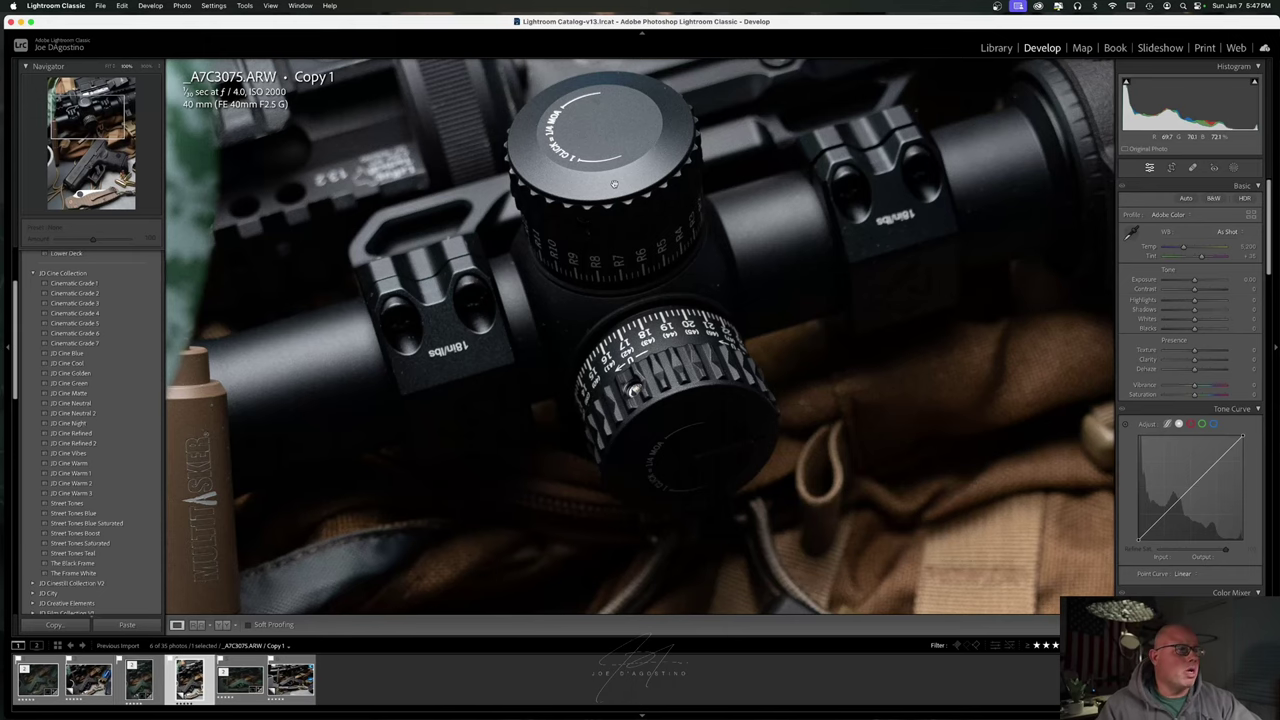
{"action": "left_click", "coordinate": [614, 183]}
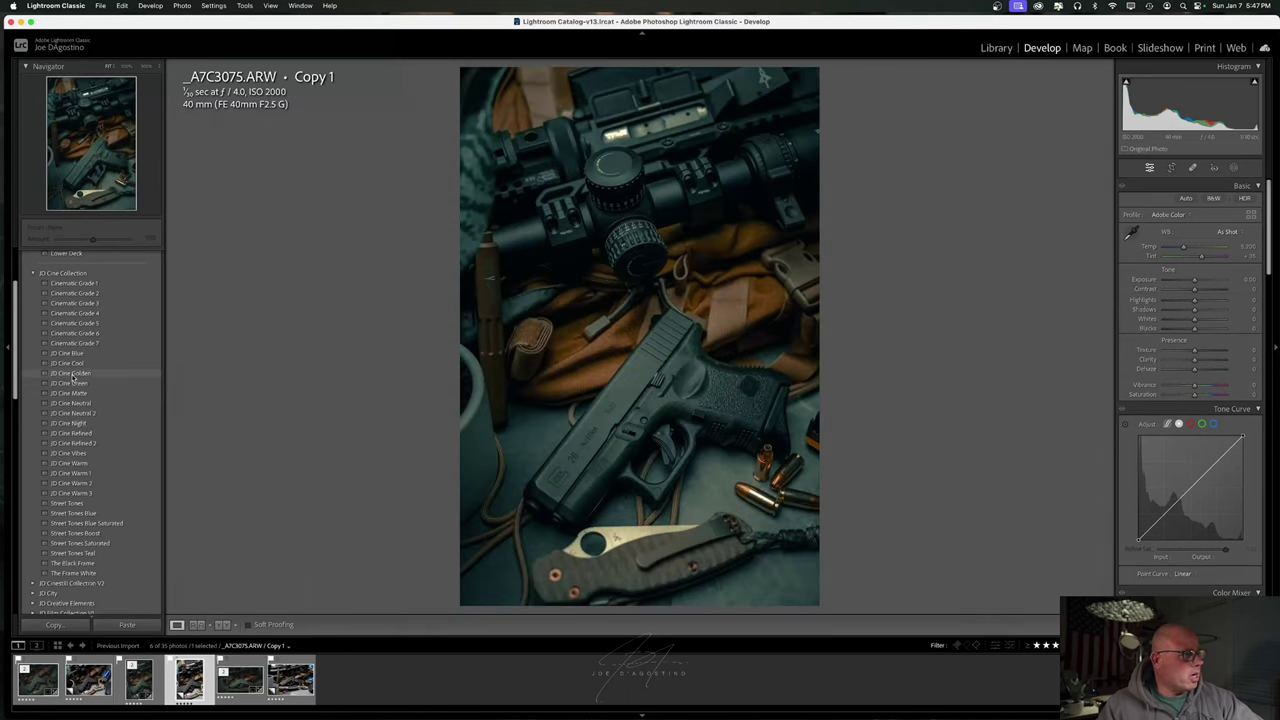
Apply the JD Cine Golden preset and crop the photo slightly tighter at its upper, lower and left edges.
{"action": "left_click", "coordinate": [72, 374]}
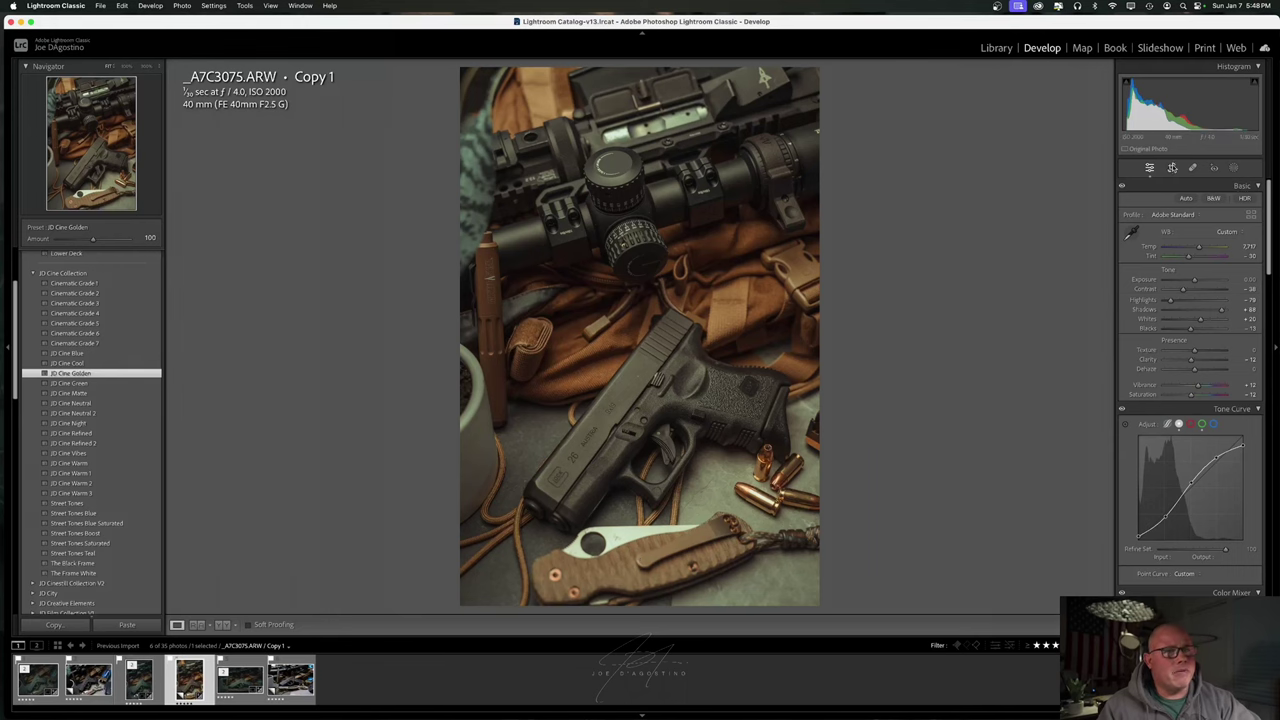
{"action": "left_click", "coordinate": [1173, 167]}
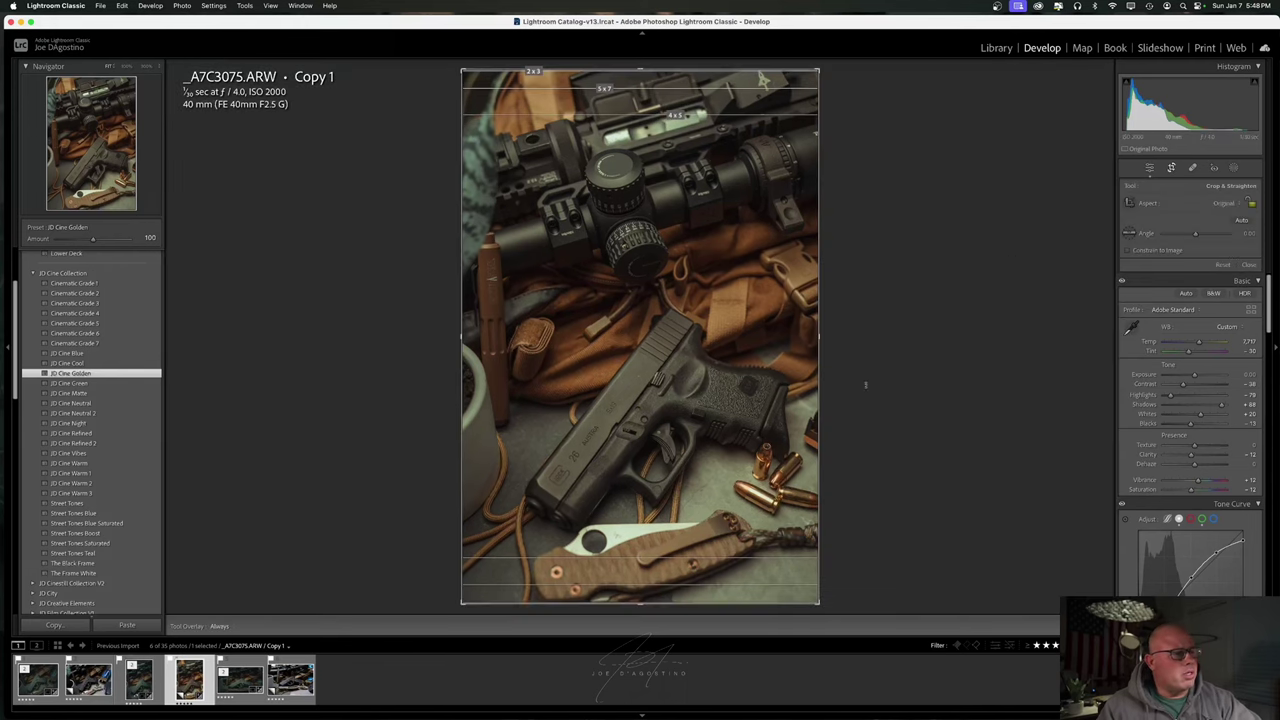
{"action": "left_click_drag", "start_coordinate": [640, 604], "coordinate": [637, 594]}
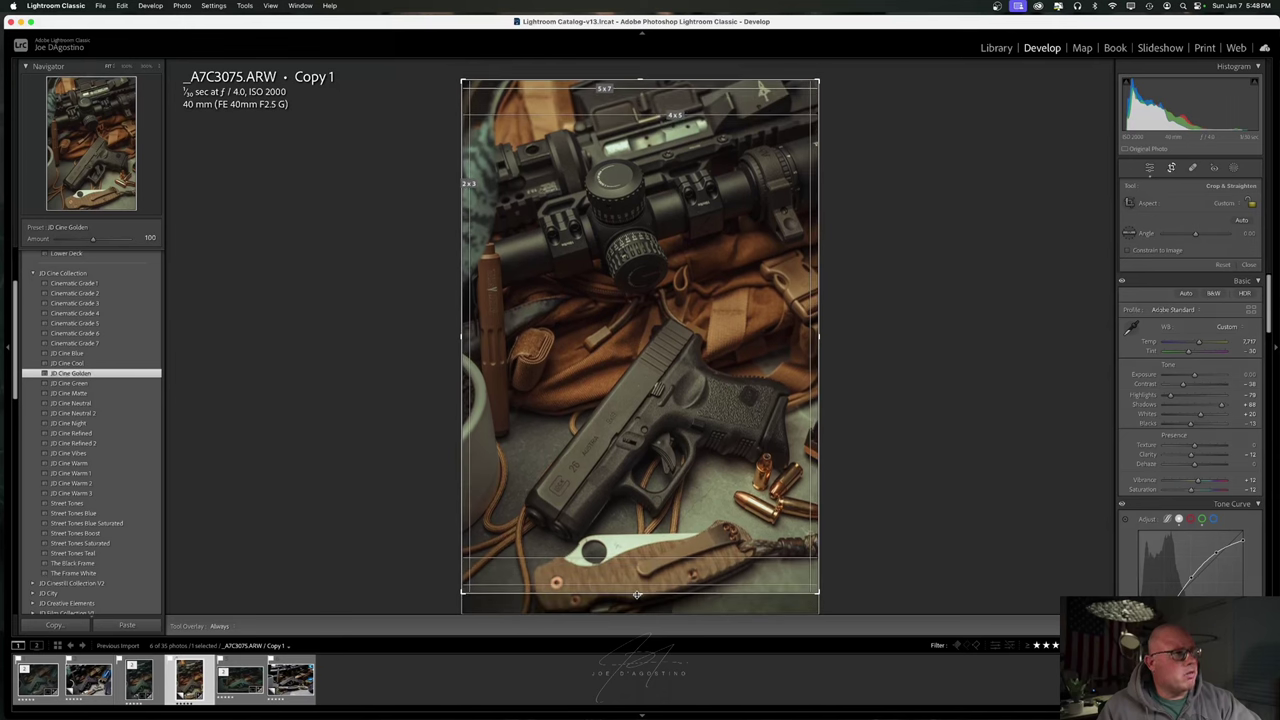
{"action": "left_click_drag", "start_coordinate": [637, 77], "coordinate": [641, 92]}
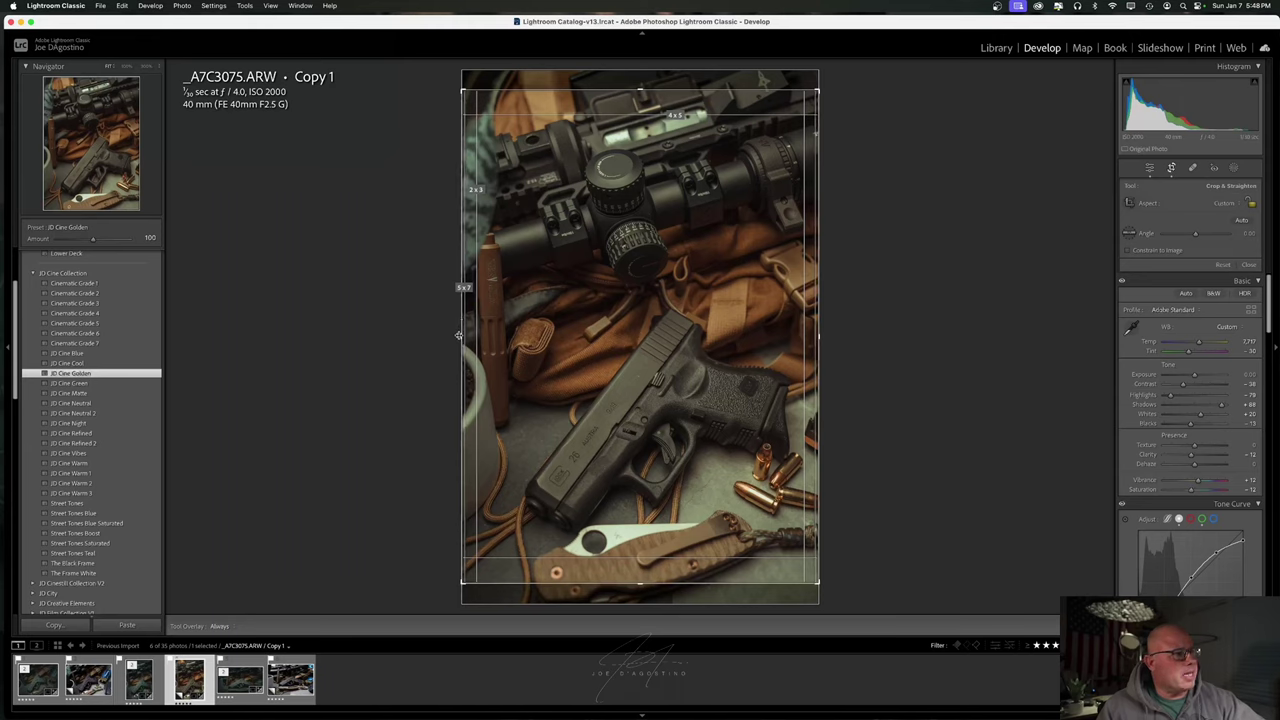
{"action": "left_click_drag", "start_coordinate": [458, 335], "coordinate": [461, 335]}
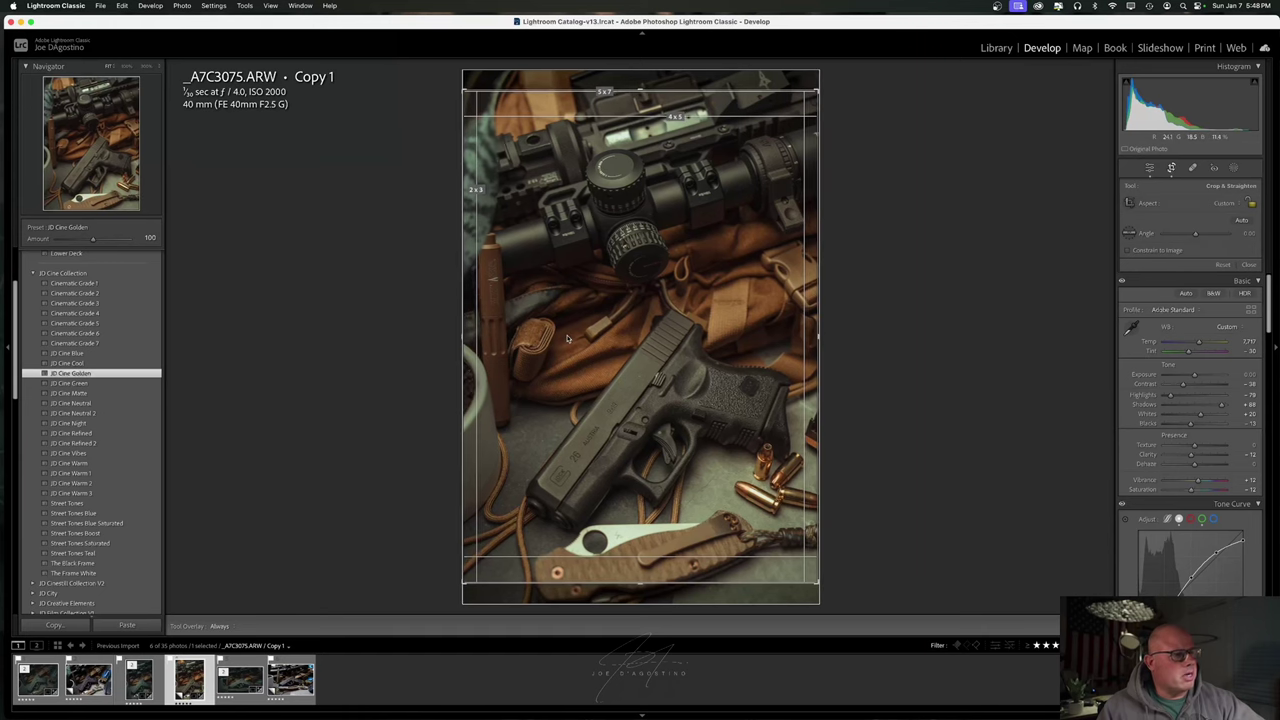
{"action": "key", "text": "Return"}
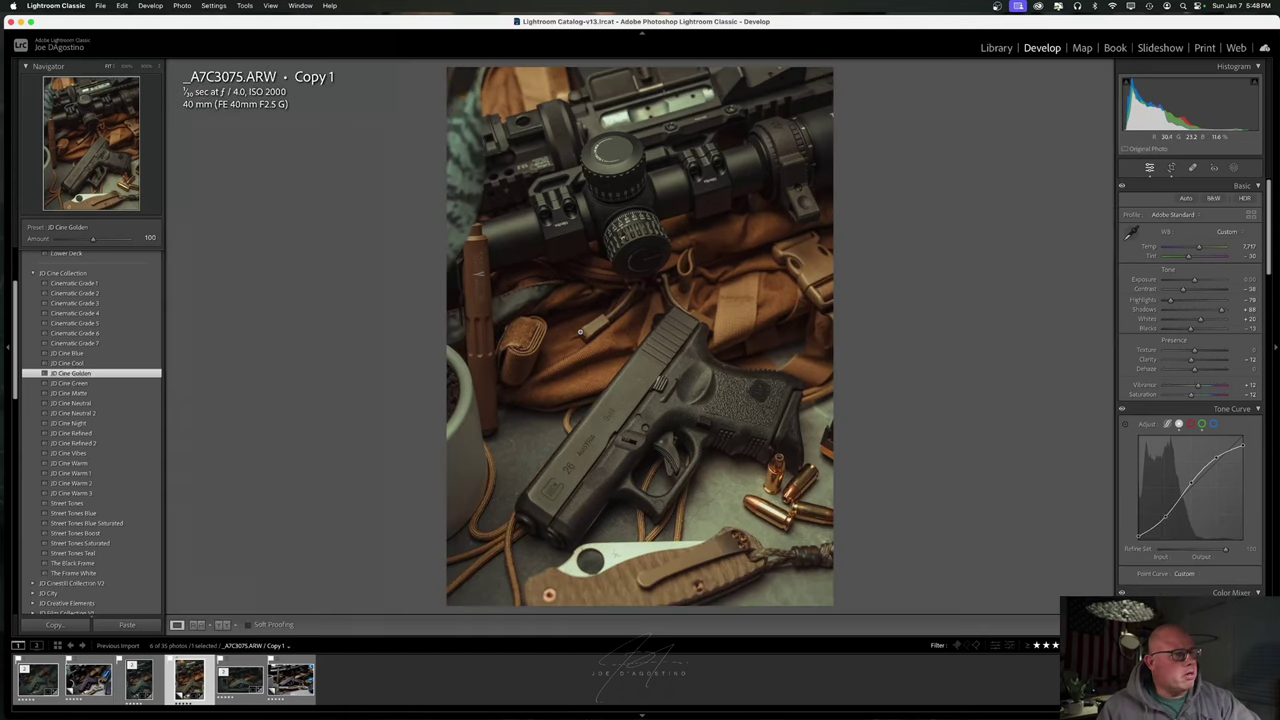
Open the healing tool to check the photo for distracting spots, and close it again.
{"action": "left_click", "coordinate": [1192, 168]}
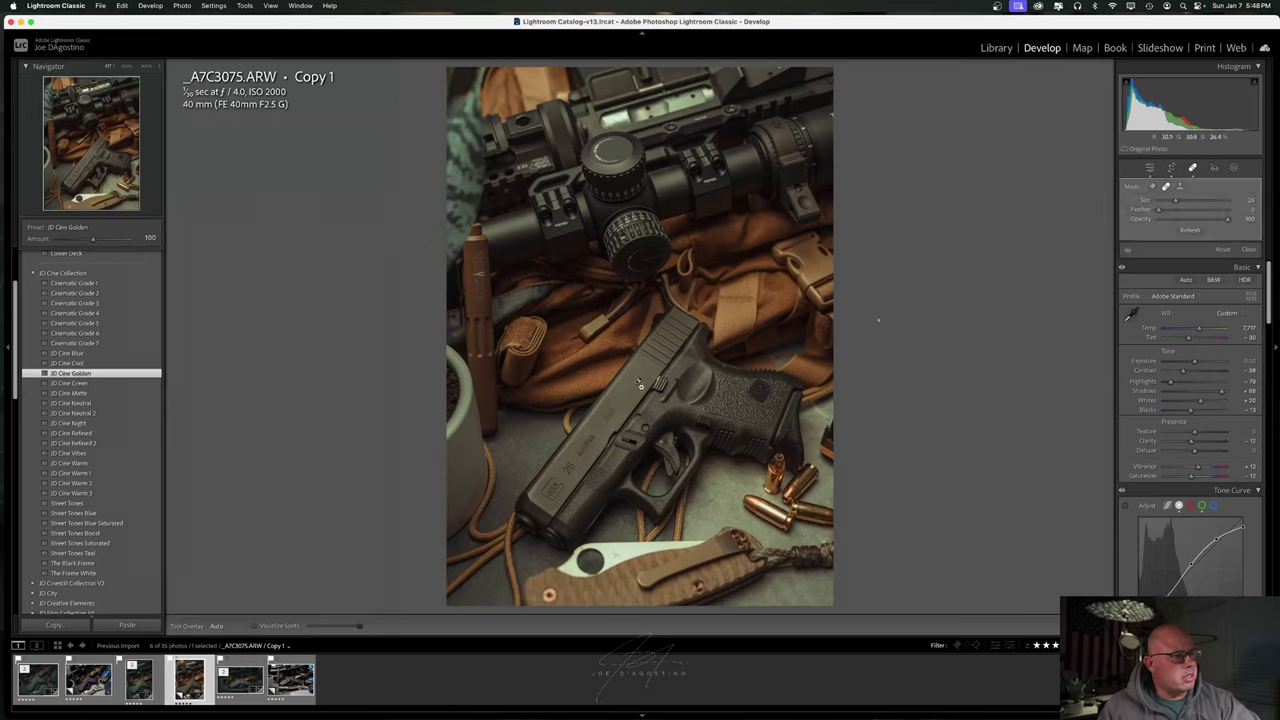
{"action": "left_click", "coordinate": [1249, 250]}
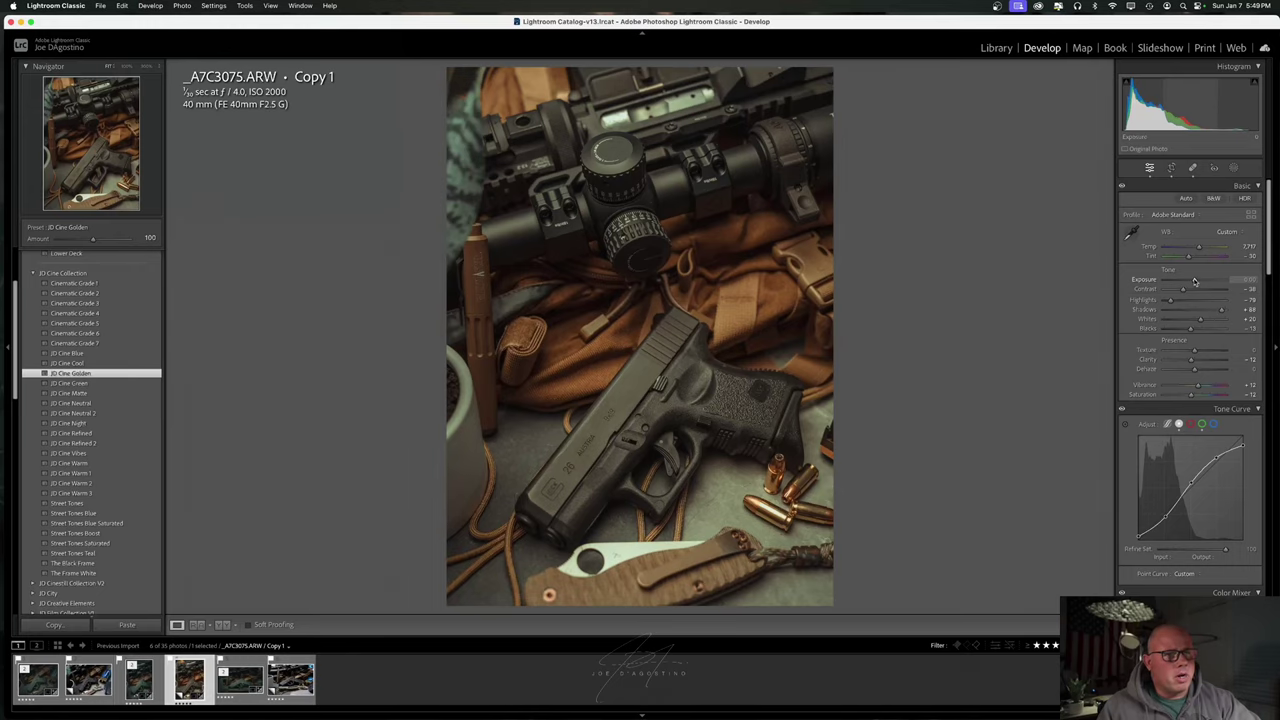
Lower the photo's Exposure to −0.40 and its Contrast to about −80.
{"action": "left_click_drag", "start_coordinate": [1193, 281], "coordinate": [1191, 281]}
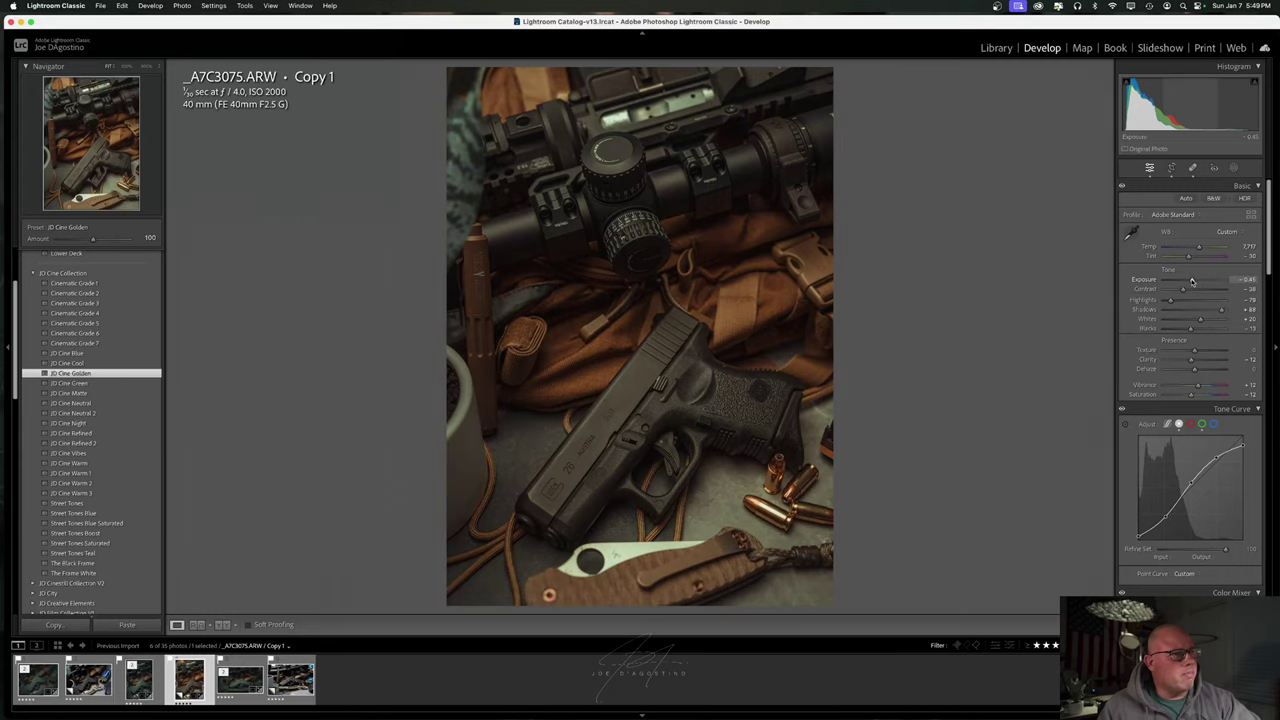
{"action": "left_click_drag", "start_coordinate": [1192, 281], "coordinate": [1193, 282]}
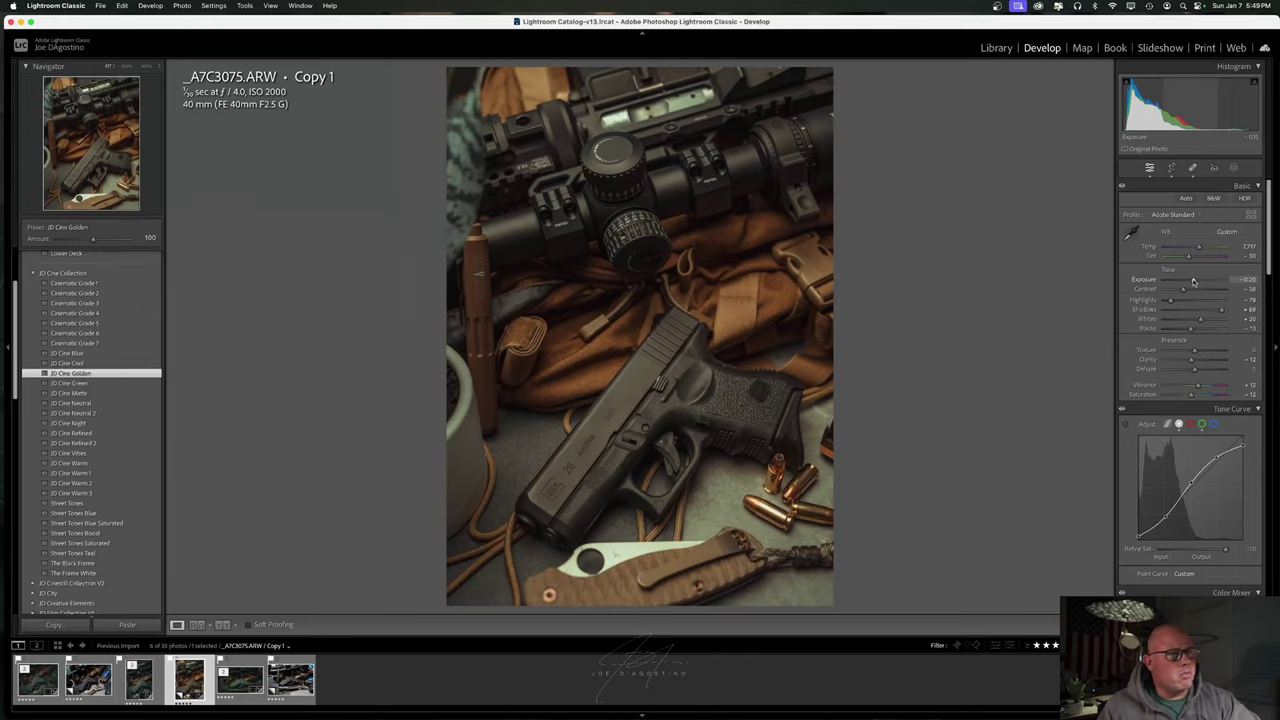
{"action": "left_click_drag", "start_coordinate": [1193, 281], "coordinate": [1191, 282]}
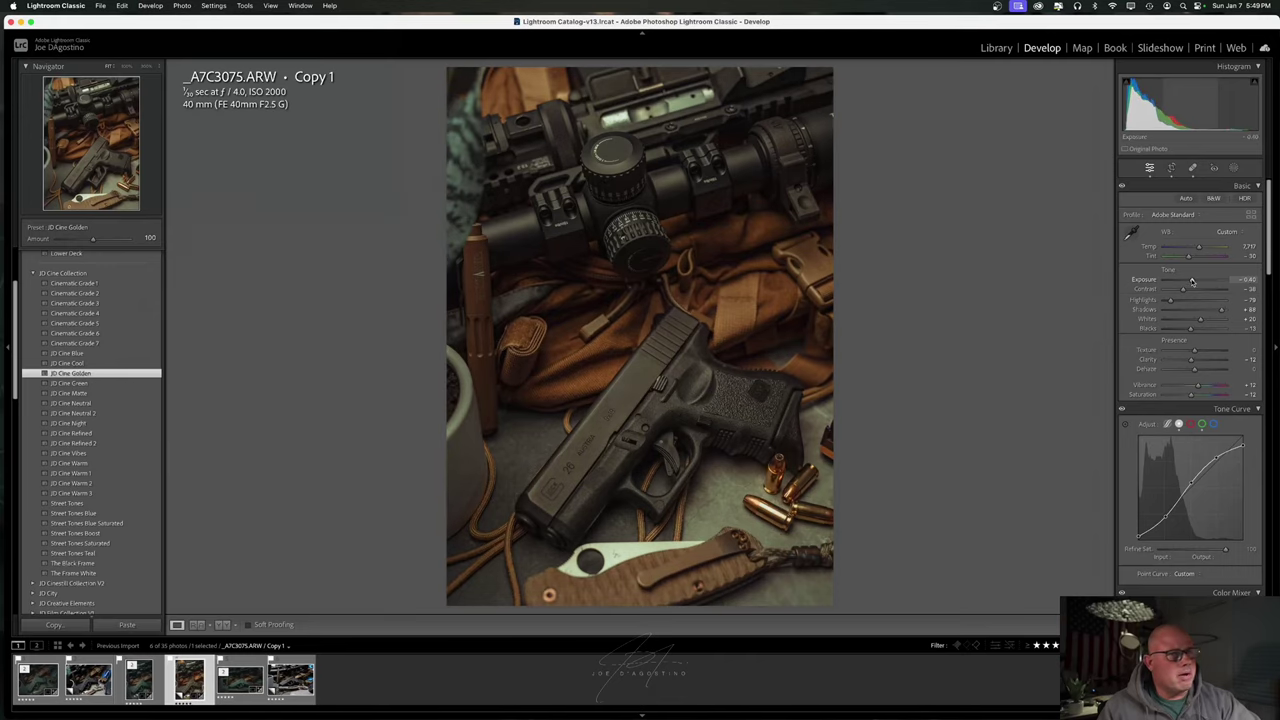
{"action": "mouse_move", "coordinate": [1182, 290]}
{"action": "left_mouse_down"}
{"action": "mouse_move", "coordinate": [1167, 292]}
{"action": "mouse_move", "coordinate": [1215, 291]}
{"action": "mouse_move", "coordinate": [1169, 293]}
{"action": "left_mouse_up"}
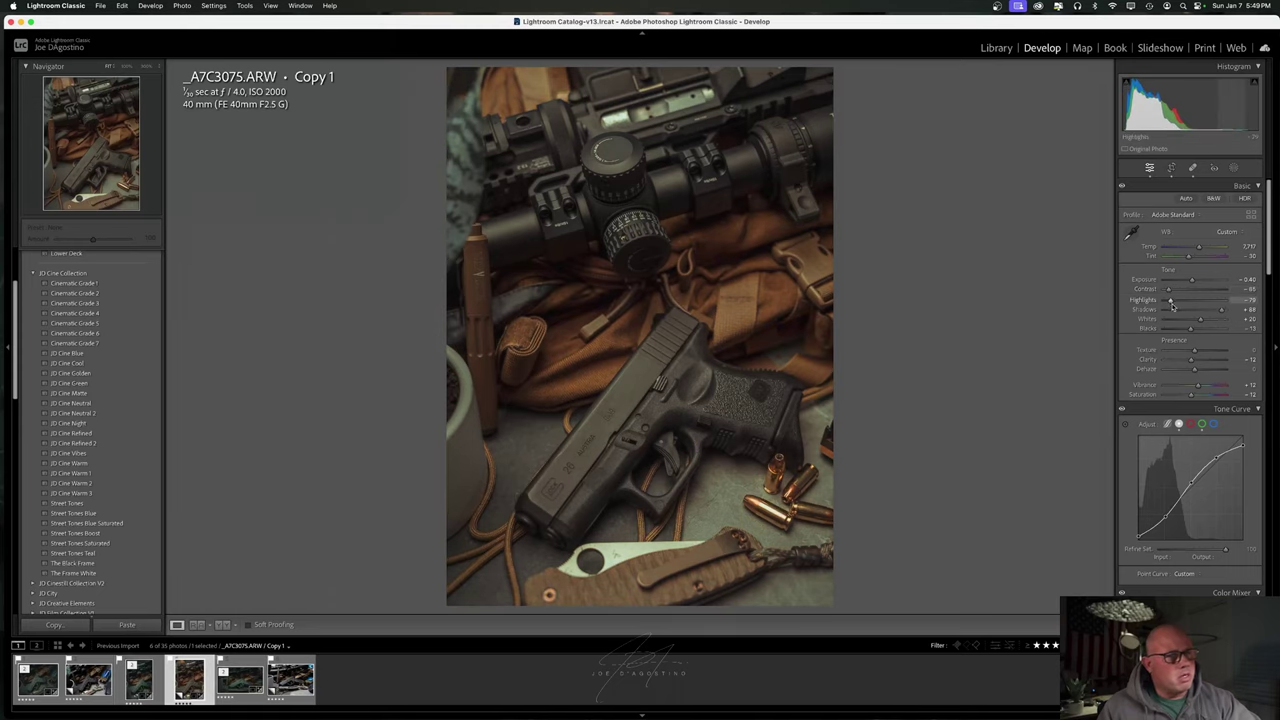
Refine the tones with Highlights at −84, Shadows at +32, Whites at +33 and Blacks at about −24.
{"action": "mouse_move", "coordinate": [1170, 299]}
{"action": "left_mouse_down"}
{"action": "mouse_move", "coordinate": [1212, 303]}
{"action": "mouse_move", "coordinate": [1170, 304]}
{"action": "left_mouse_up"}
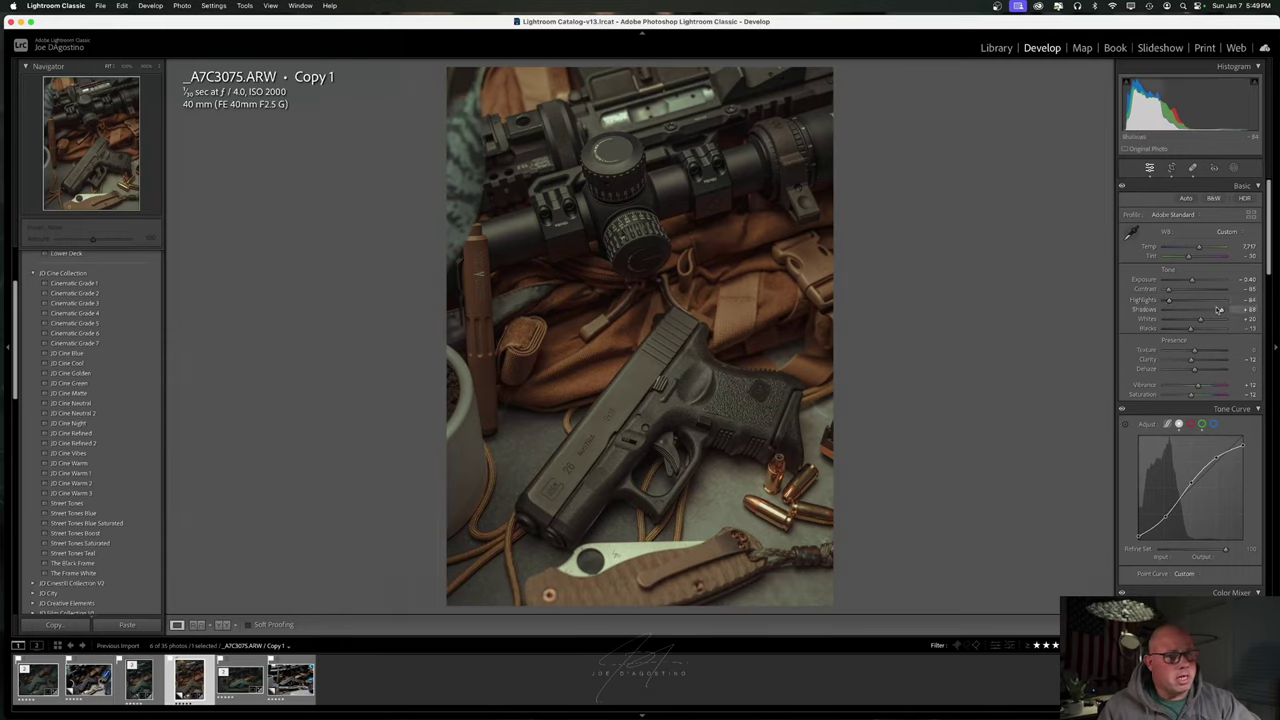
{"action": "mouse_move", "coordinate": [1220, 312]}
{"action": "left_mouse_down"}
{"action": "mouse_move", "coordinate": [1187, 323]}
{"action": "mouse_move", "coordinate": [1204, 319]}
{"action": "left_mouse_up"}
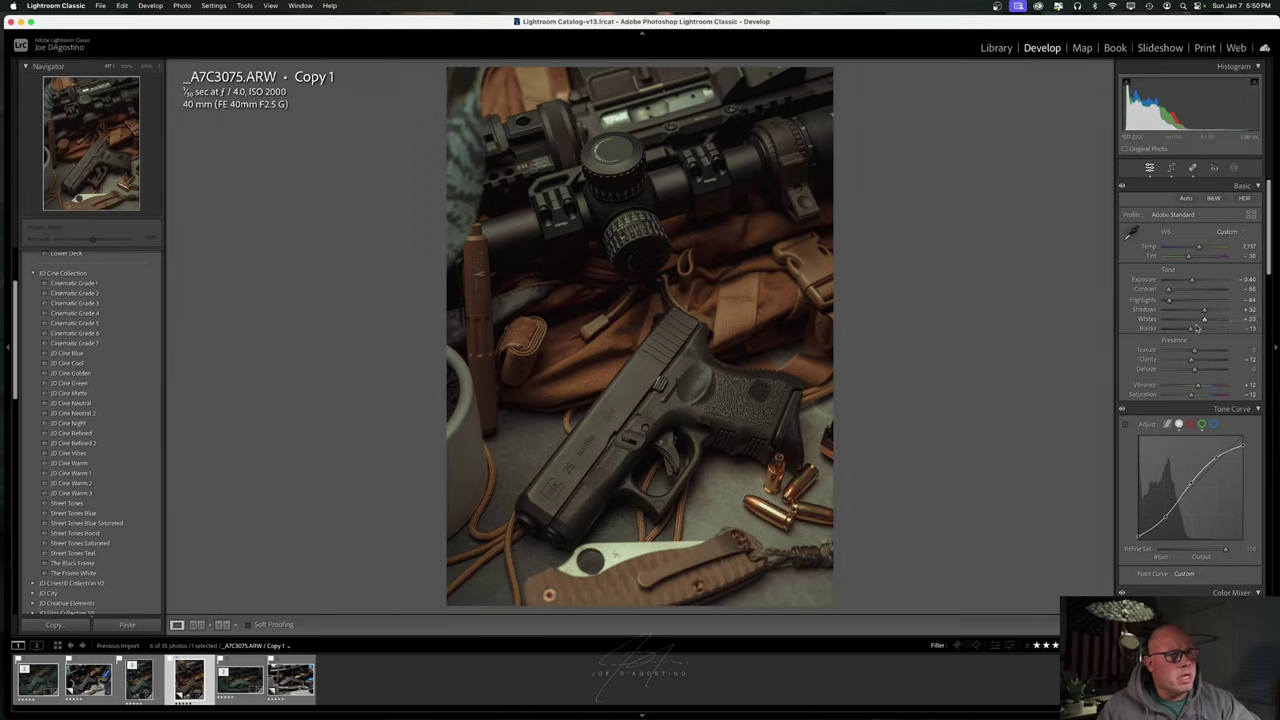
{"action": "left_click_drag", "start_coordinate": [1190, 330], "coordinate": [1189, 330]}
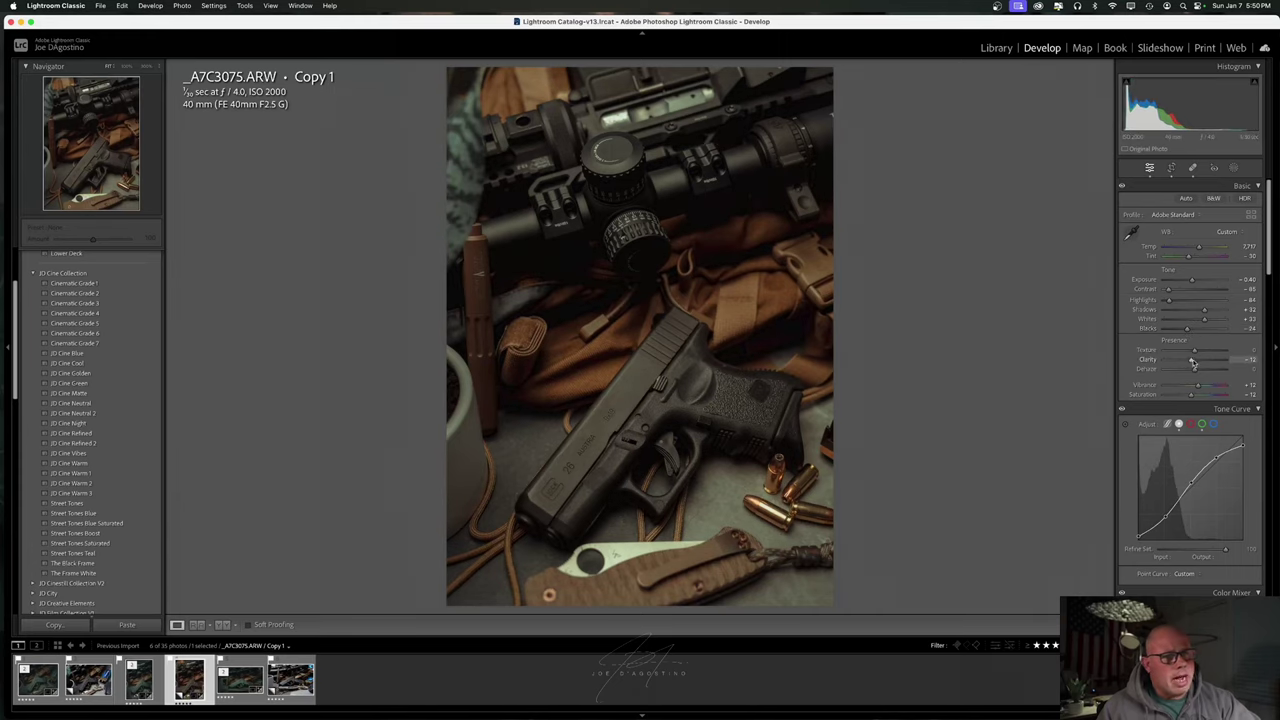
{"action": "mouse_move", "coordinate": [1192, 362]}
{"action": "left_mouse_down"}
{"action": "mouse_move", "coordinate": [1224, 362]}
{"action": "mouse_move", "coordinate": [1140, 362]}
{"action": "mouse_move", "coordinate": [1192, 365]}
{"action": "left_mouse_up"}
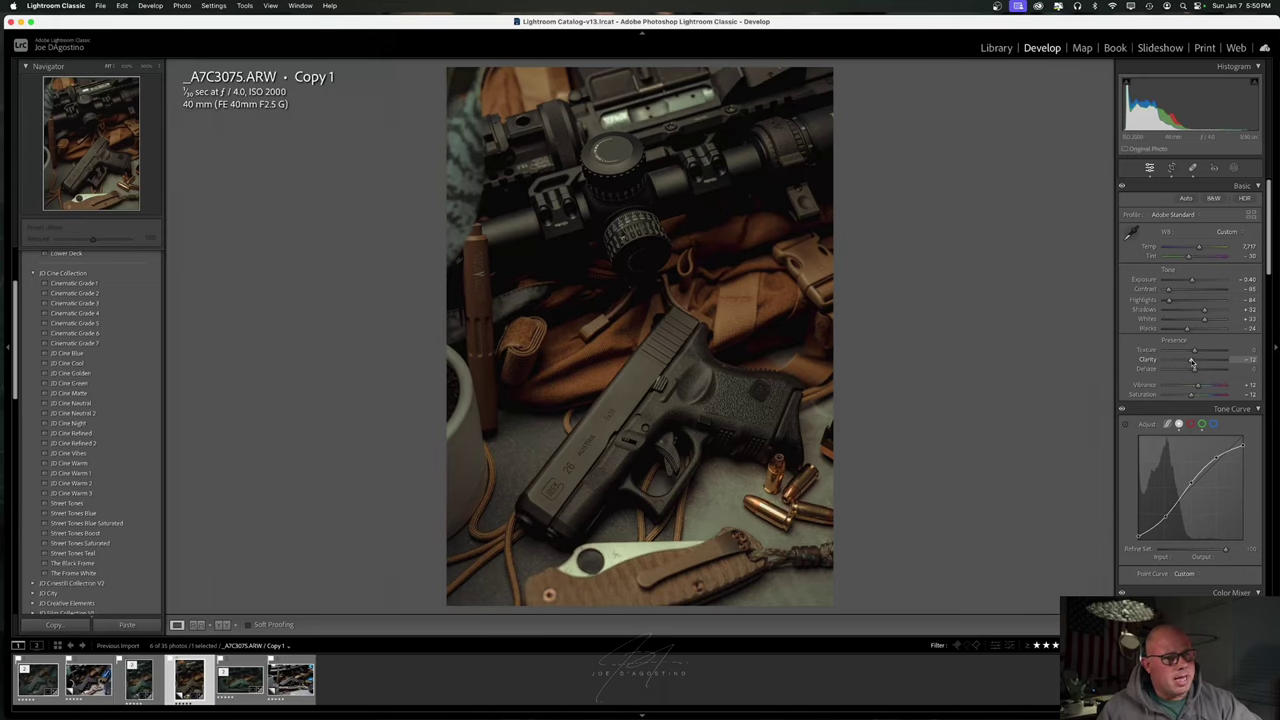
Set the photo's Texture to +14, Clarity to −19 and Dehaze to about −9.
{"action": "left_click_drag", "start_coordinate": [1192, 363], "coordinate": [1200, 353]}
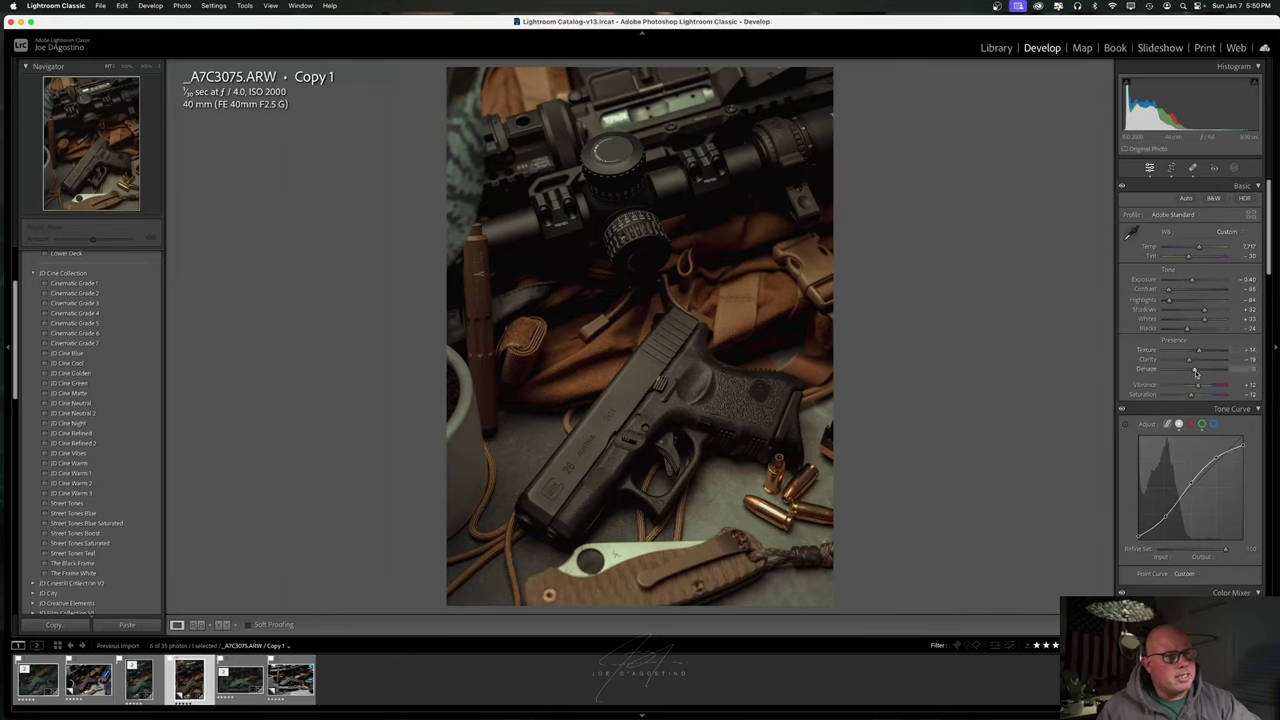
{"action": "mouse_move", "coordinate": [1196, 372]}
{"action": "left_mouse_down"}
{"action": "mouse_move", "coordinate": [1175, 375]}
{"action": "mouse_move", "coordinate": [1205, 376]}
{"action": "left_mouse_up"}
{"action": "left_click_drag", "start_coordinate": [1204, 374], "coordinate": [1195, 372]}
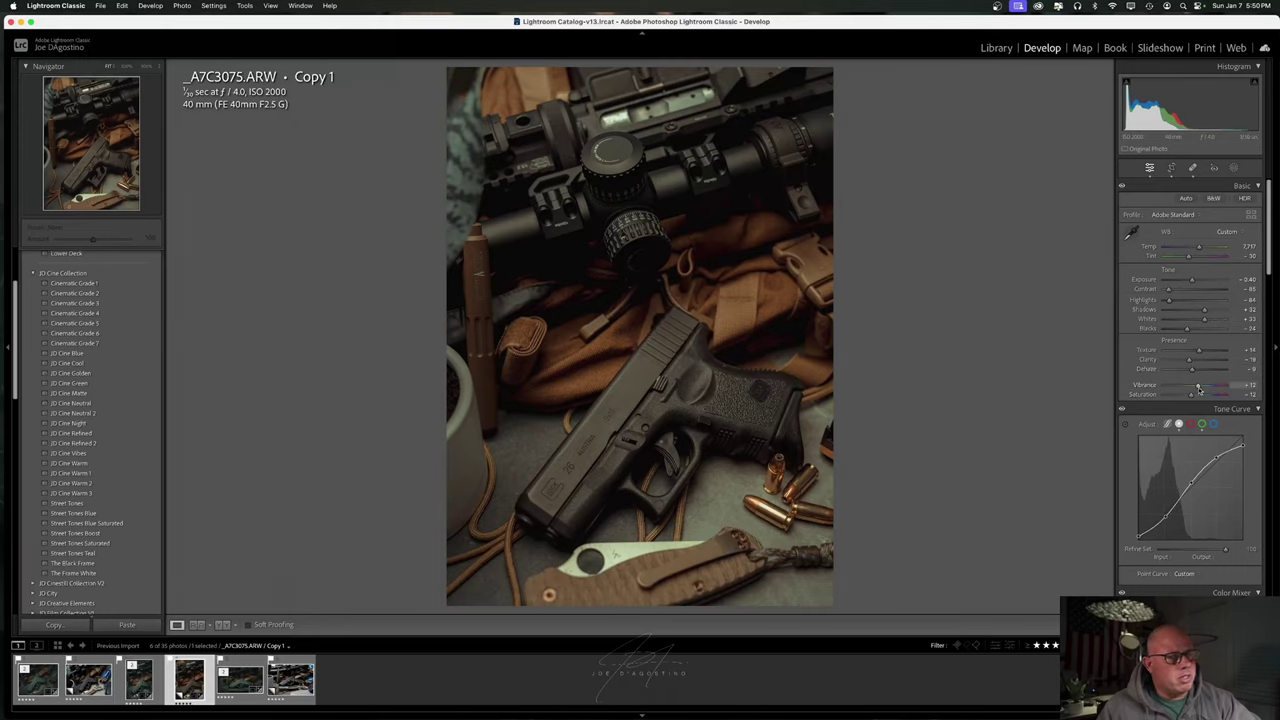
Set the Vibrance to +30 and, after trying a stronger desaturation, the Saturation to about −15.
{"action": "left_click_drag", "start_coordinate": [1199, 388], "coordinate": [1208, 393]}
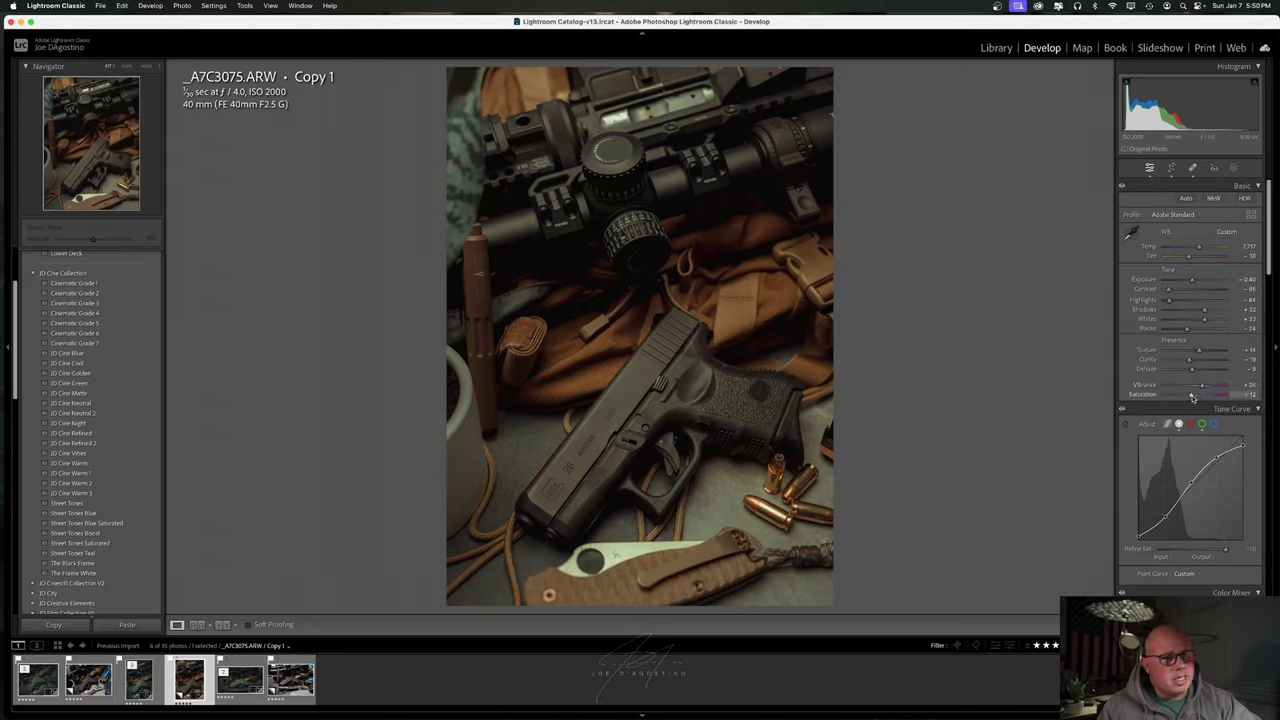
{"action": "mouse_move", "coordinate": [1191, 397]}
{"action": "left_mouse_down"}
{"action": "mouse_move", "coordinate": [1212, 398]}
{"action": "mouse_move", "coordinate": [1183, 398]}
{"action": "left_mouse_up"}
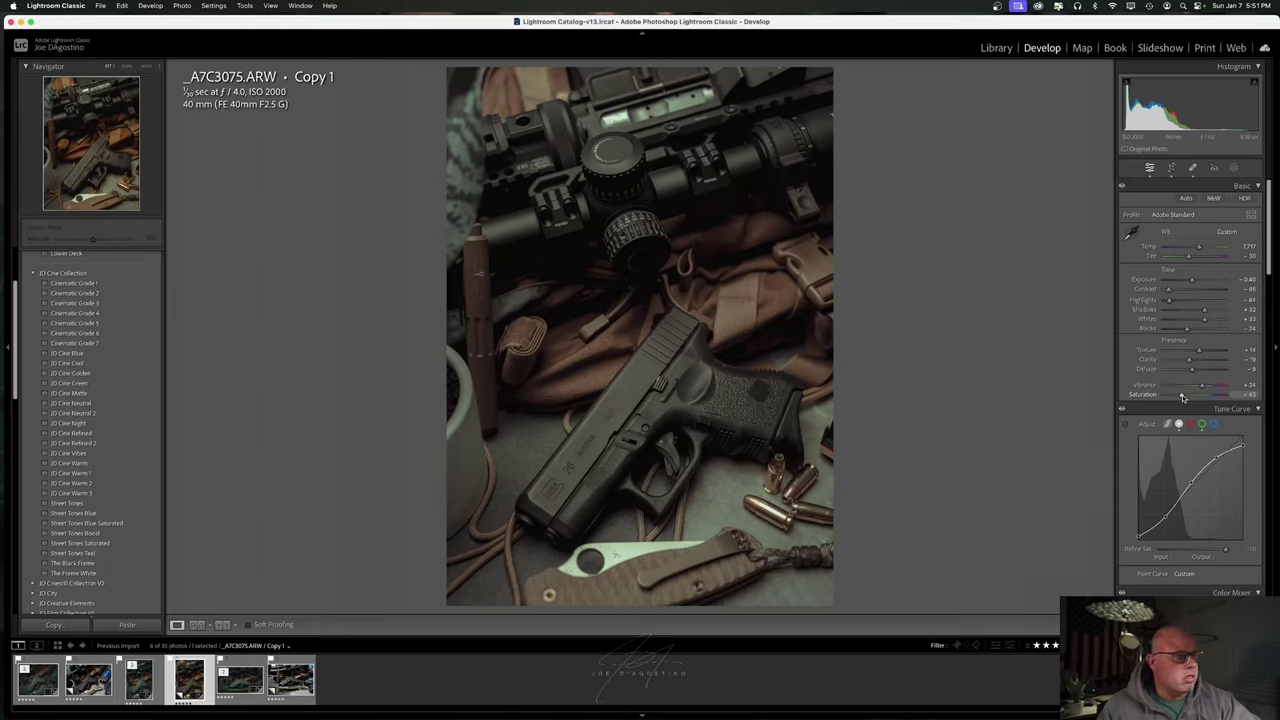
{"action": "left_click_drag", "start_coordinate": [1183, 397], "coordinate": [1190, 398]}
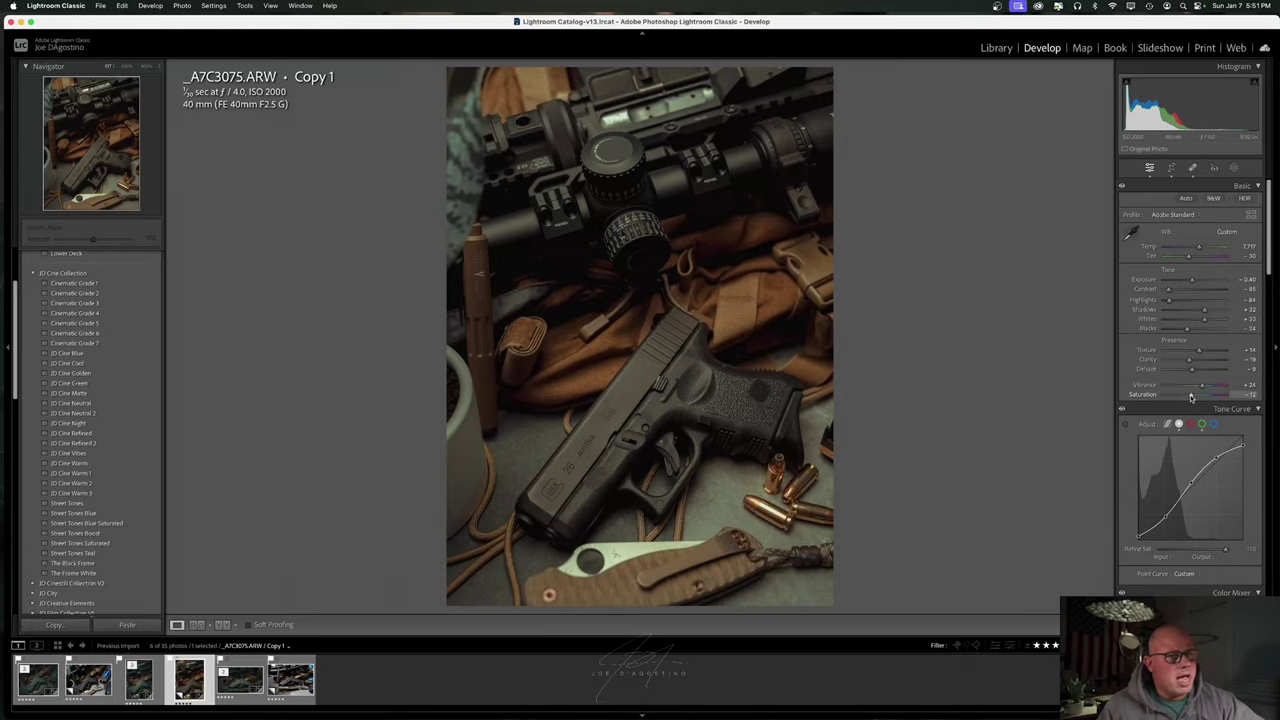
{"action": "left_click_drag", "start_coordinate": [1190, 397], "coordinate": [1190, 398]}
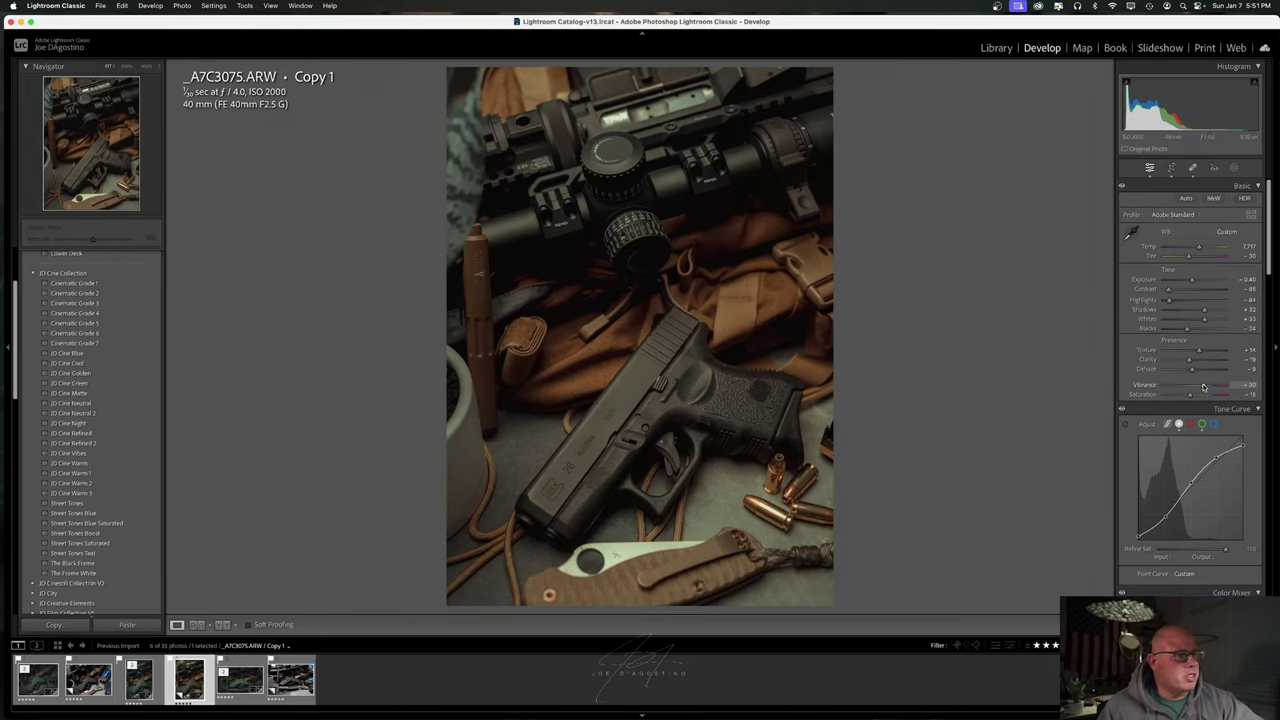
Lower the sharpening Masking to 57, using the black-and-white mask preview to judge which edges are sharpened.
{"action": "scroll", "coordinate": [1203, 387], "scroll_direction": "down", "scroll_amount": 3}
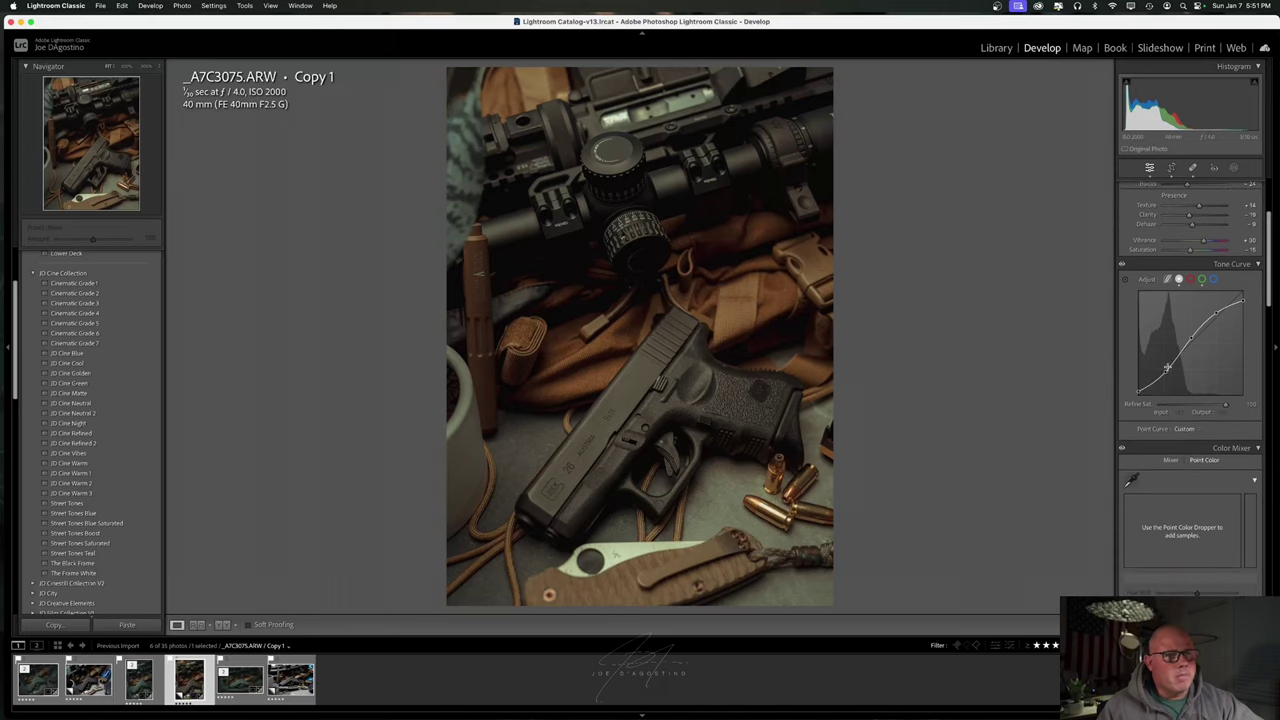
{"action": "scroll", "coordinate": [1184, 364], "scroll_direction": "down", "scroll_amount": 6}
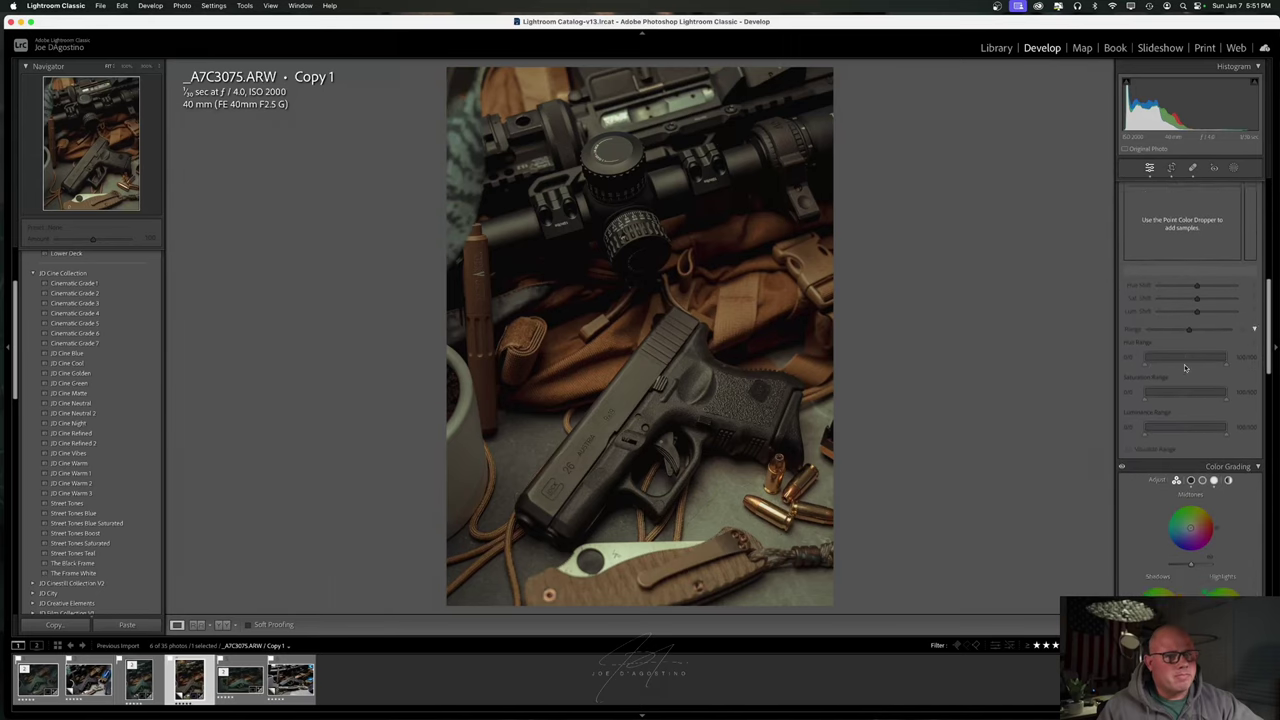
{"action": "scroll", "coordinate": [1184, 364], "scroll_direction": "down", "scroll_amount": 5}
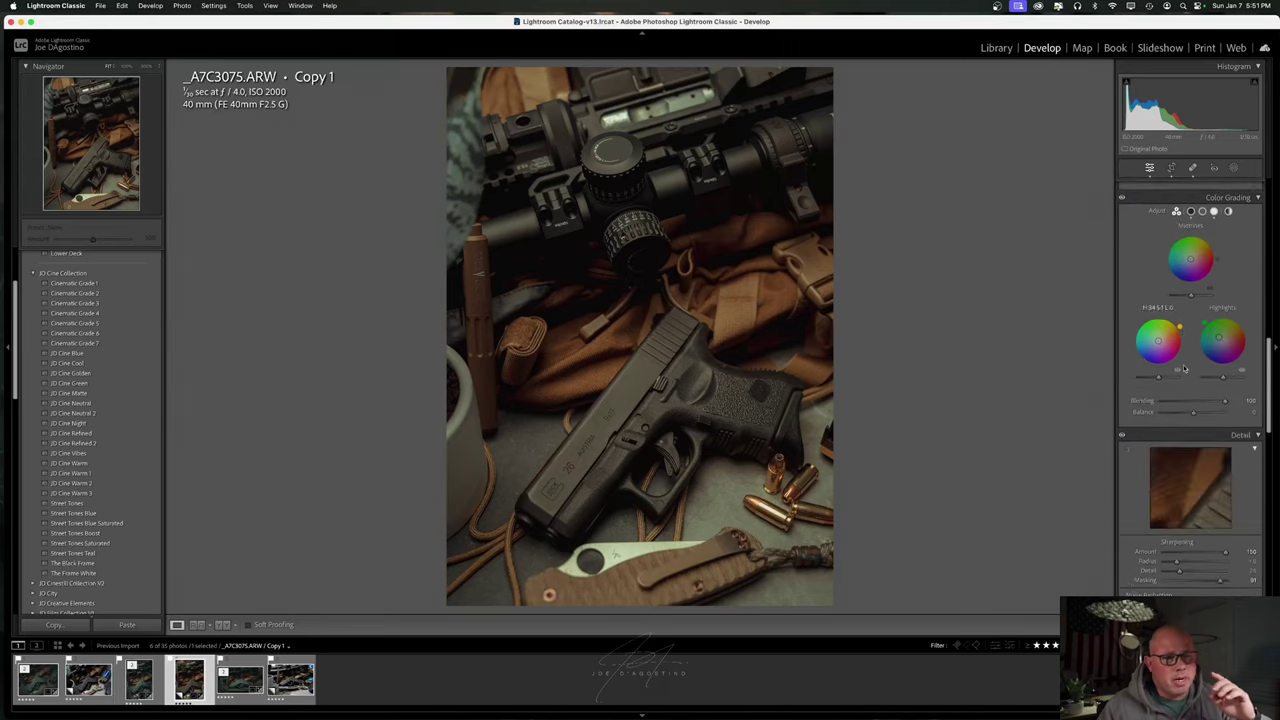
{"action": "scroll", "coordinate": [1184, 369], "scroll_direction": "down", "scroll_amount": 2}
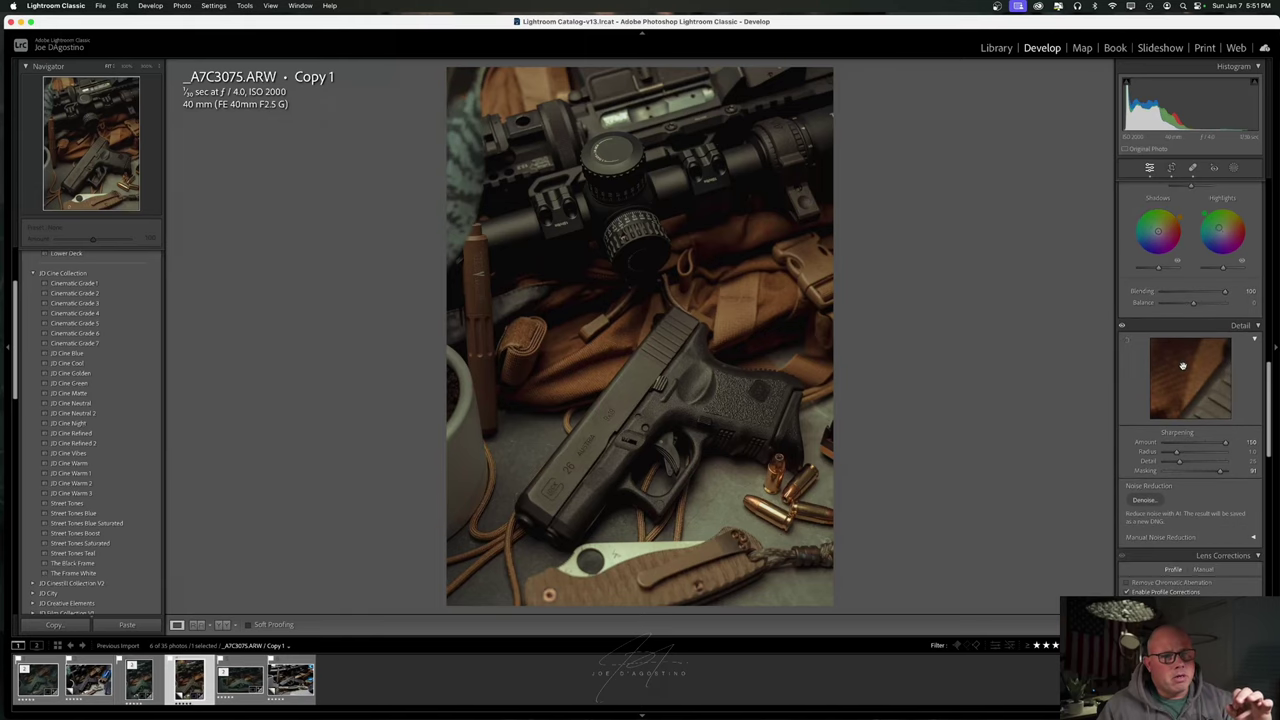
{"action": "scroll", "coordinate": [1182, 366], "scroll_direction": "down", "scroll_amount": 1}
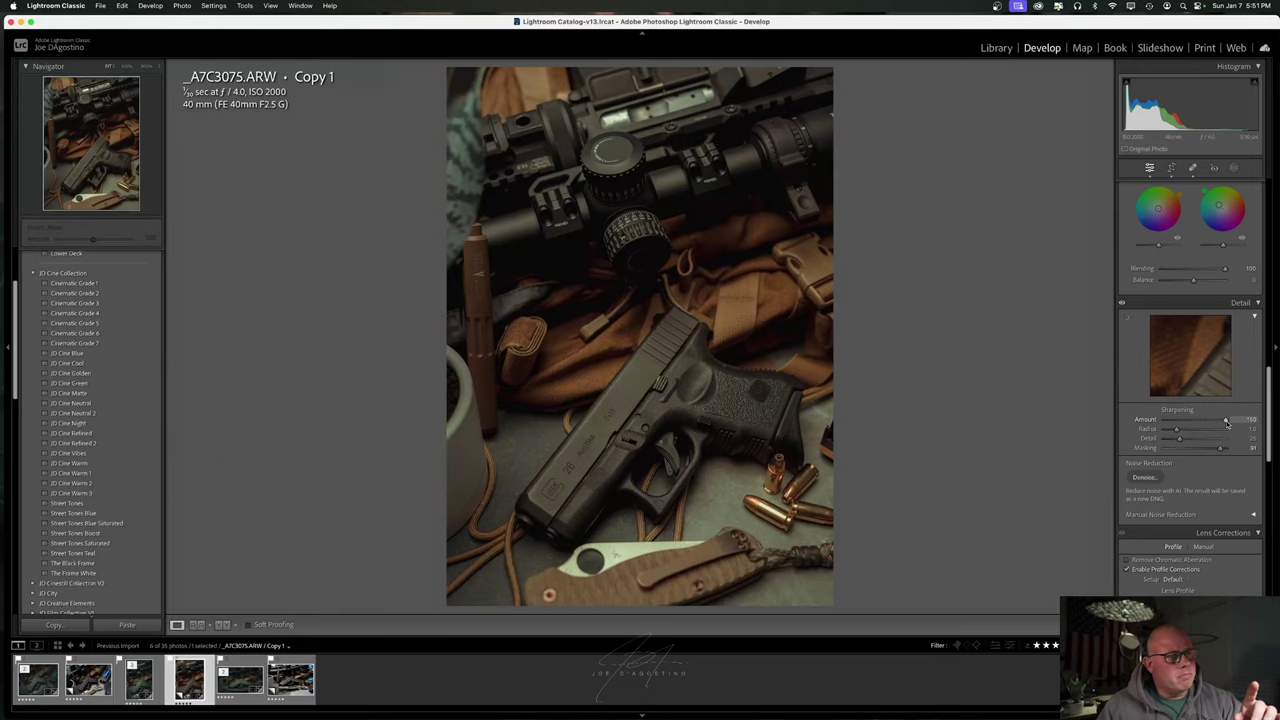
{"action": "left_click_drag", "start_coordinate": [1227, 424], "coordinate": [1192, 452]}
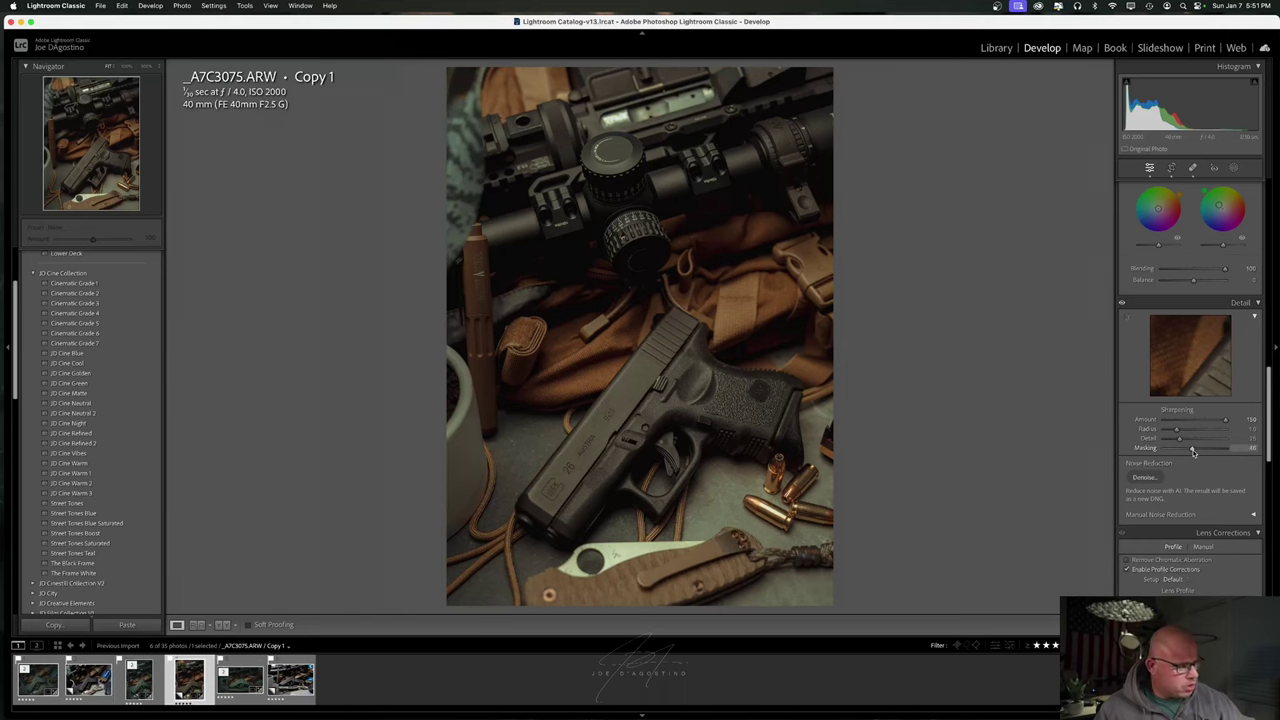
{"action": "left_click", "coordinate": [1192, 452], "text": "alt"}
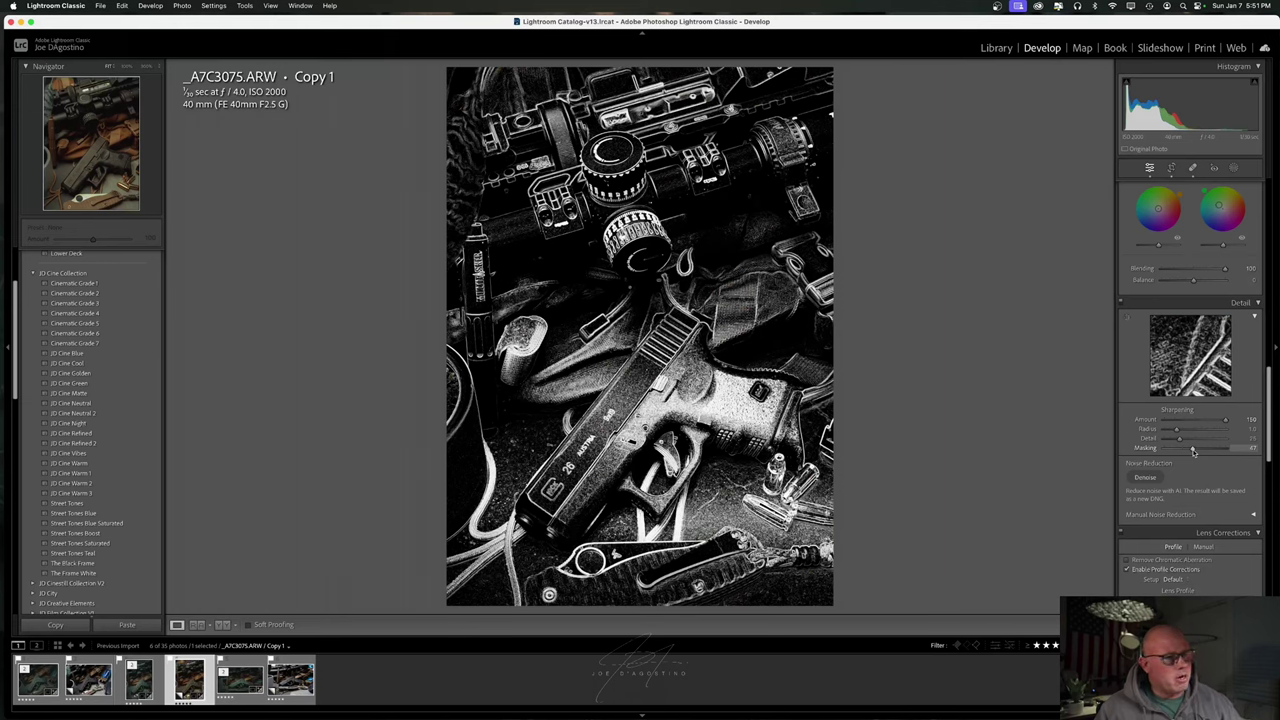
{"action": "mouse_move", "coordinate": [1193, 452]}
{"action": "left_mouse_down"}
{"action": "mouse_move", "coordinate": [1168, 452]}
{"action": "mouse_move", "coordinate": [1200, 452]}
{"action": "left_mouse_up"}
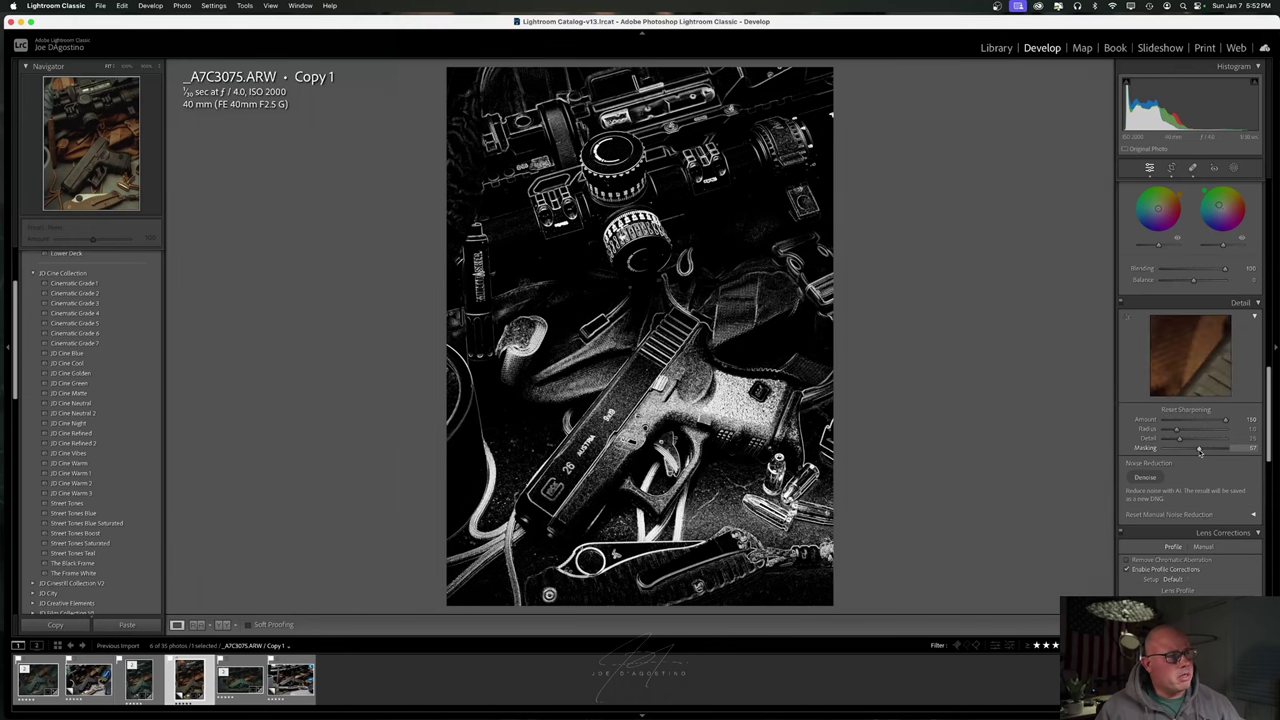
{"action": "key", "text": "alt"}
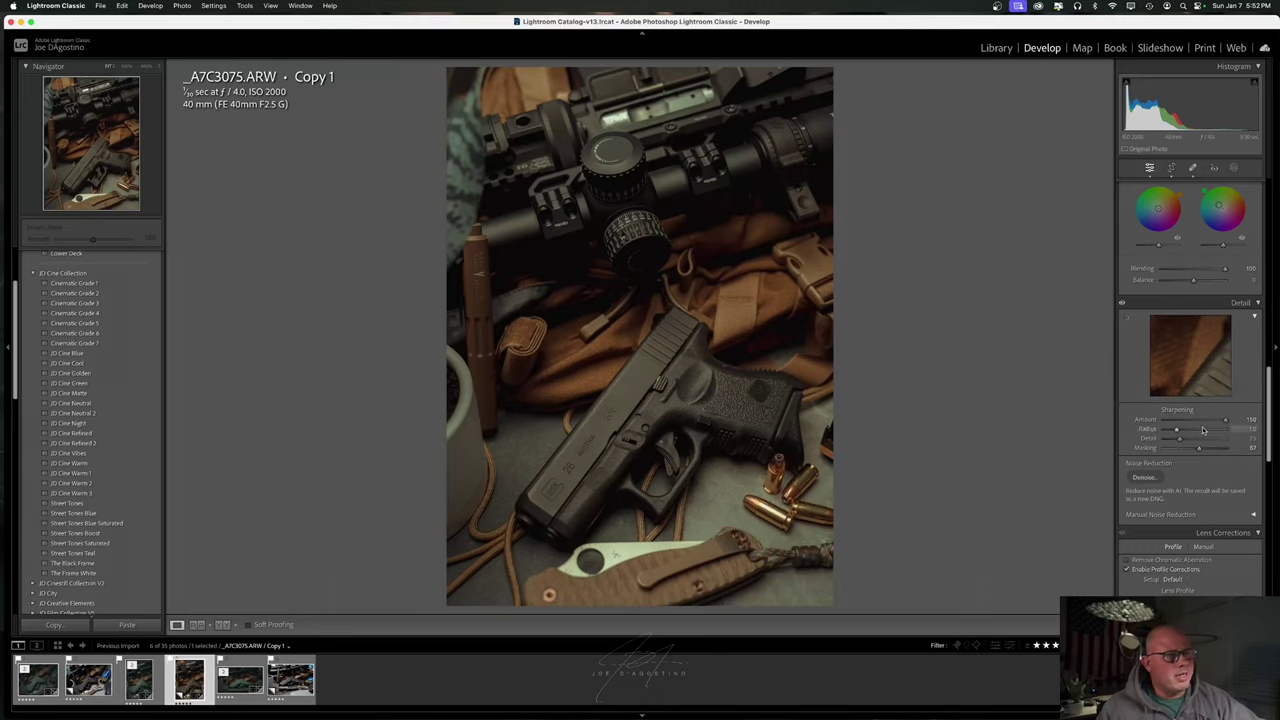
Turn on Remove Chromatic Aberration in the lens corrections, with profile corrections enabled.
{"action": "scroll", "coordinate": [1180, 428], "scroll_direction": "down", "scroll_amount": 3}
{"action": "scroll", "coordinate": [1180, 428], "scroll_direction": "down", "scroll_amount": 2}
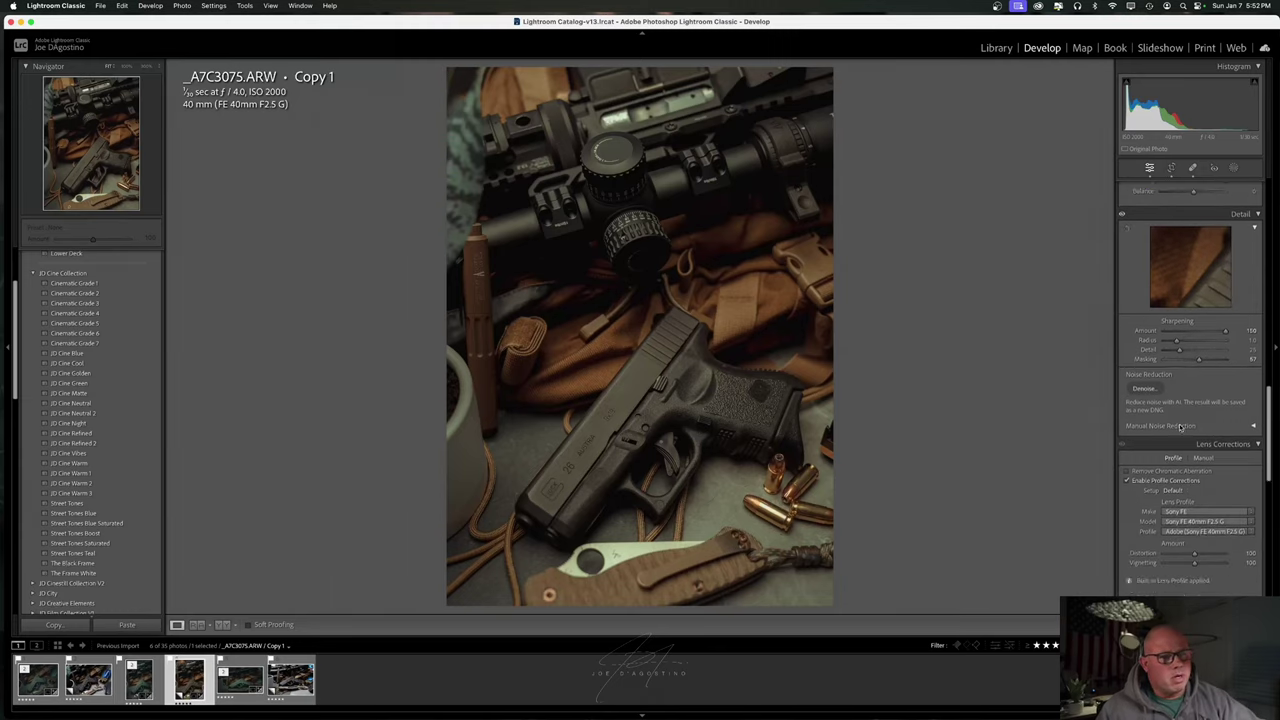
{"action": "left_click", "coordinate": [1127, 451]}
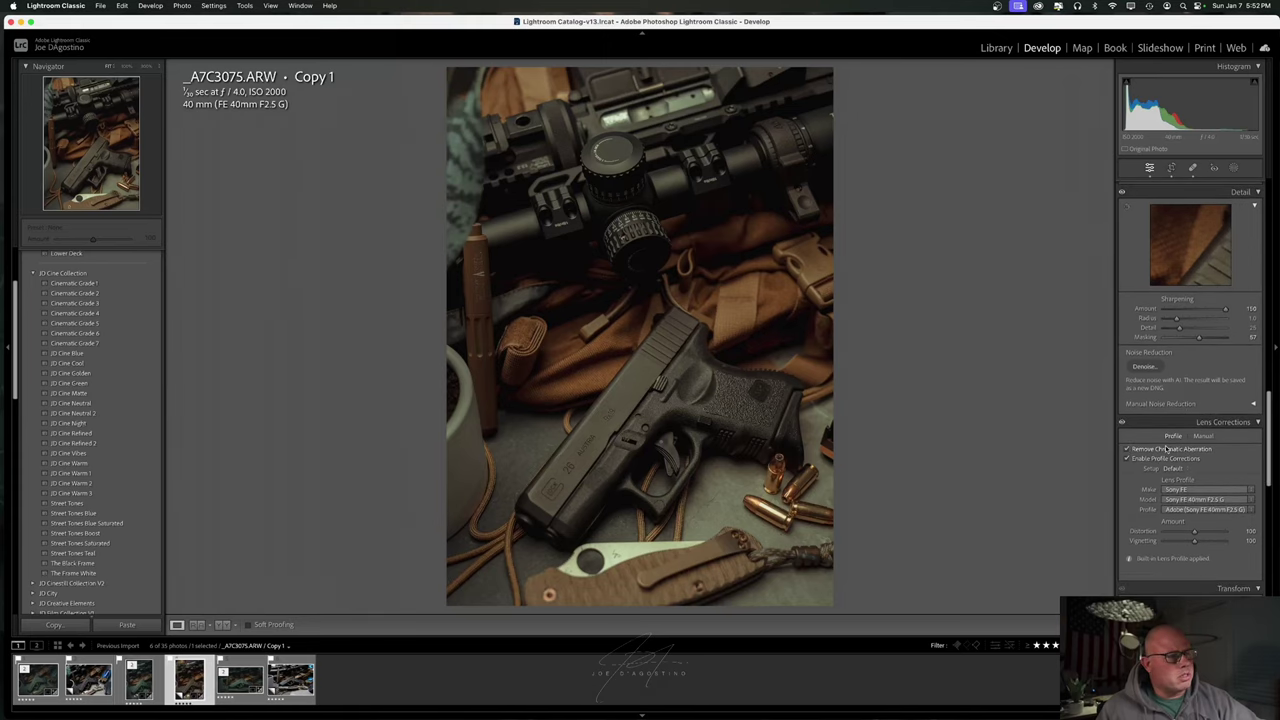
{"action": "left_click", "coordinate": [1128, 459]}
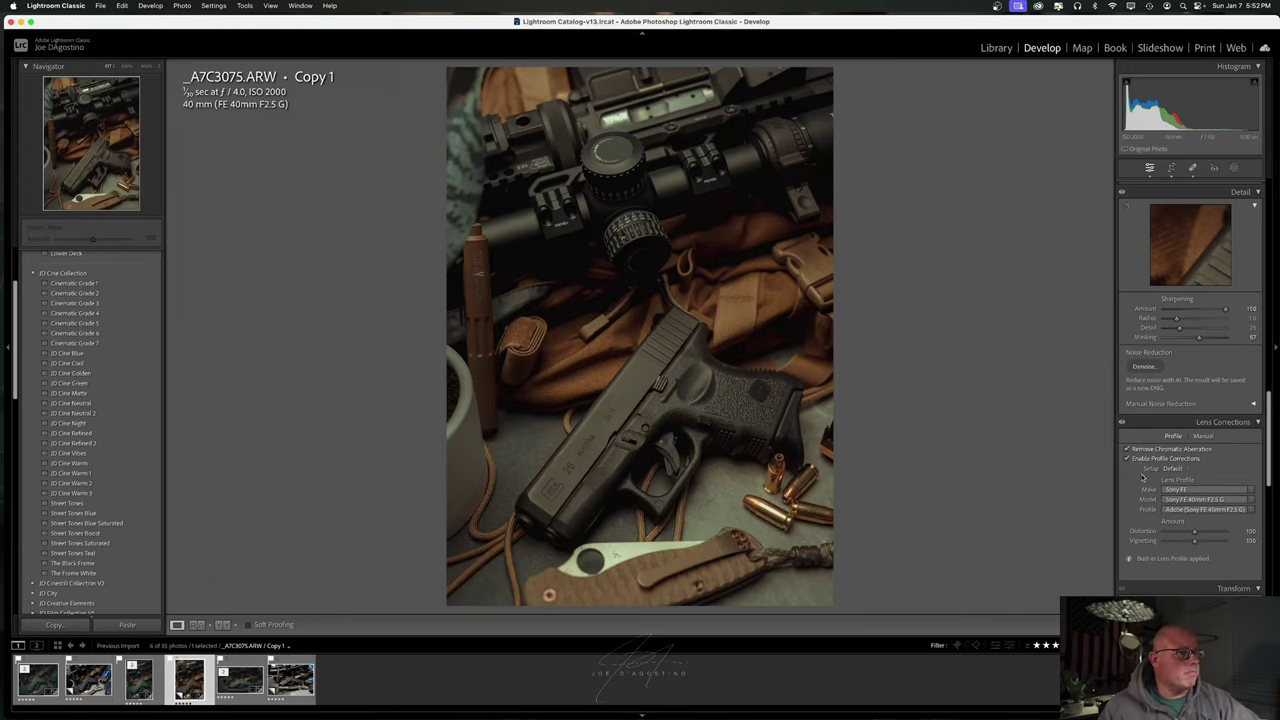
Reset the post-crop vignette Amount to 0, try a much darker vignette, and reset it again.
{"action": "scroll", "coordinate": [1156, 494], "scroll_direction": "down", "scroll_amount": 5}
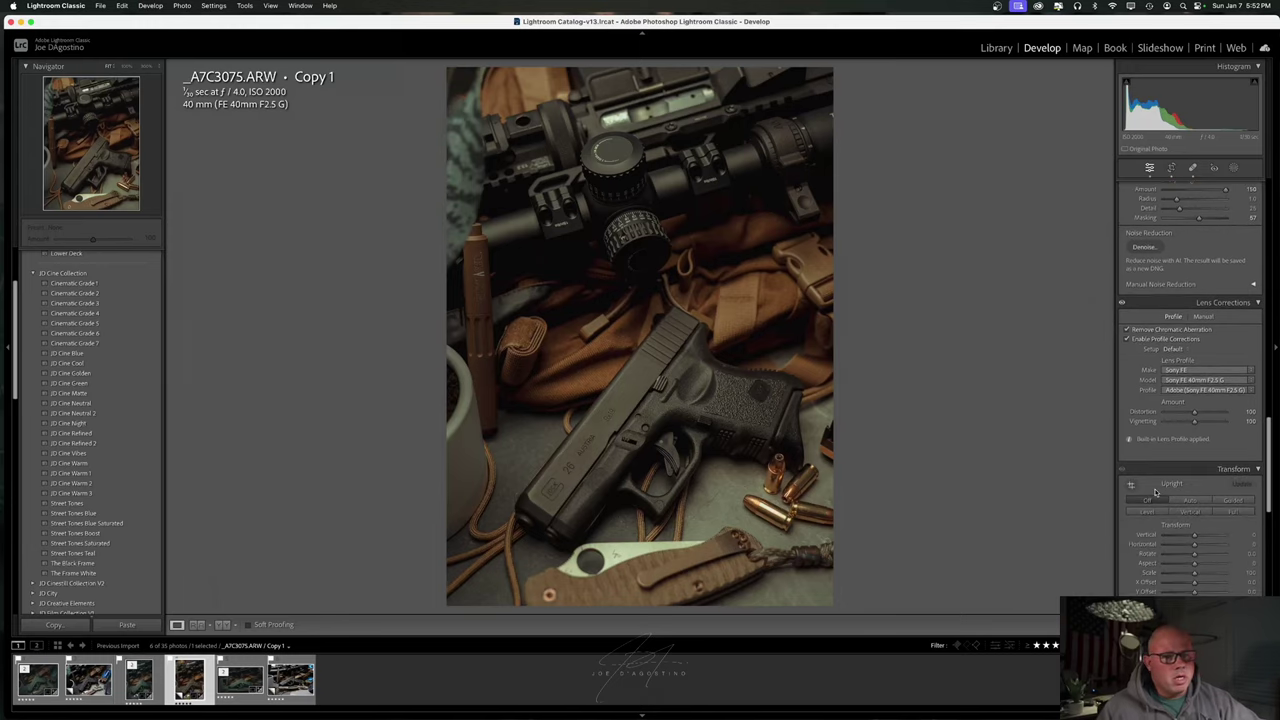
{"action": "scroll", "coordinate": [1155, 490], "scroll_direction": "down", "scroll_amount": 10}
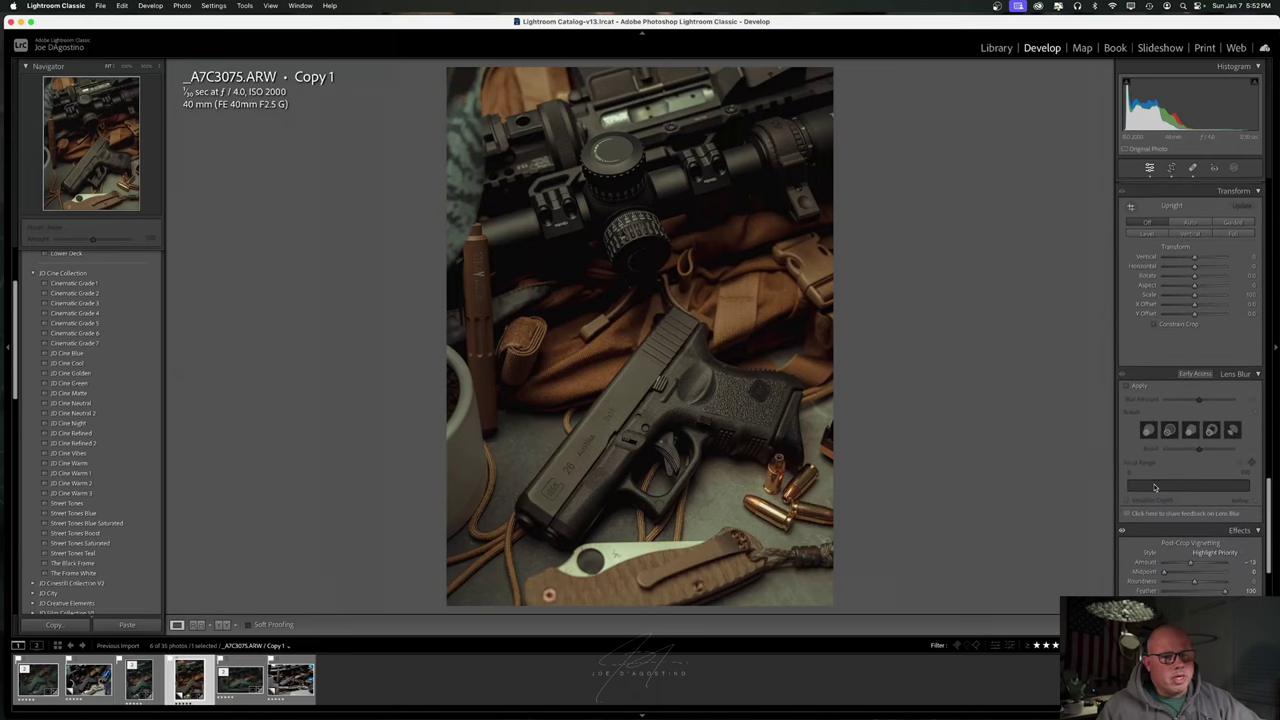
{"action": "scroll", "coordinate": [1170, 484], "scroll_direction": "down", "scroll_amount": 1}
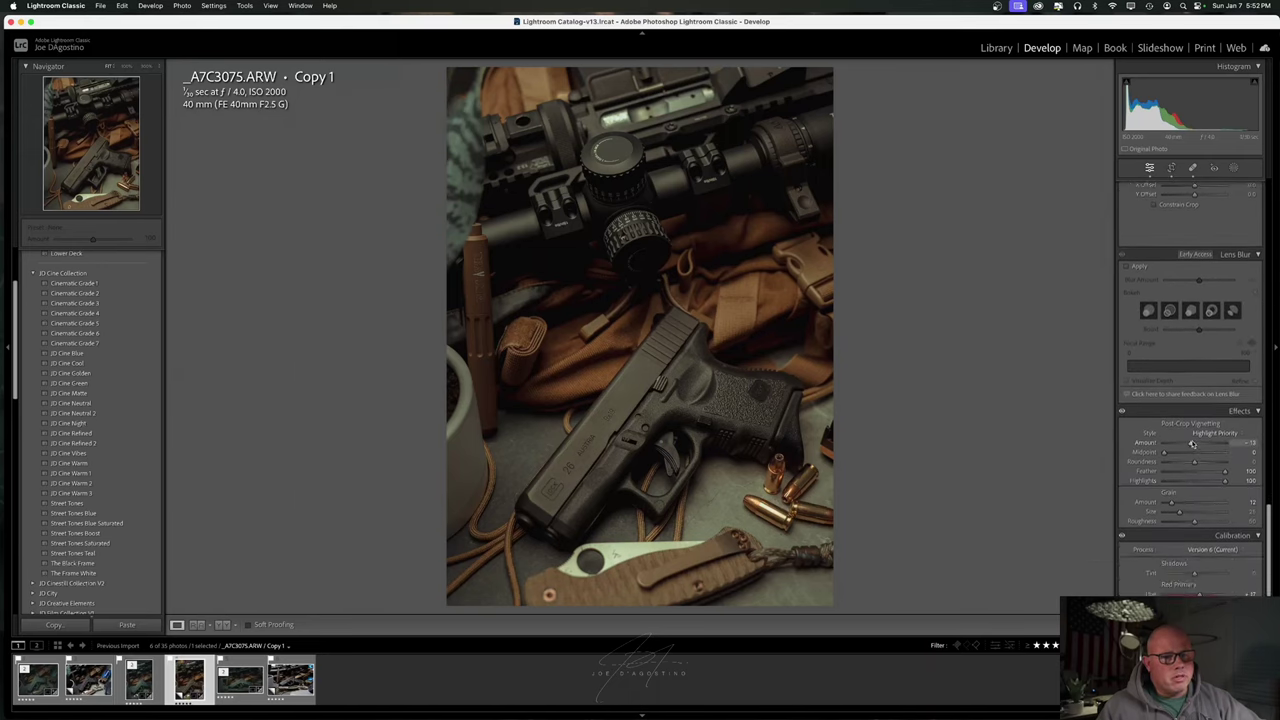
{"action": "double_click", "coordinate": [1193, 443]}
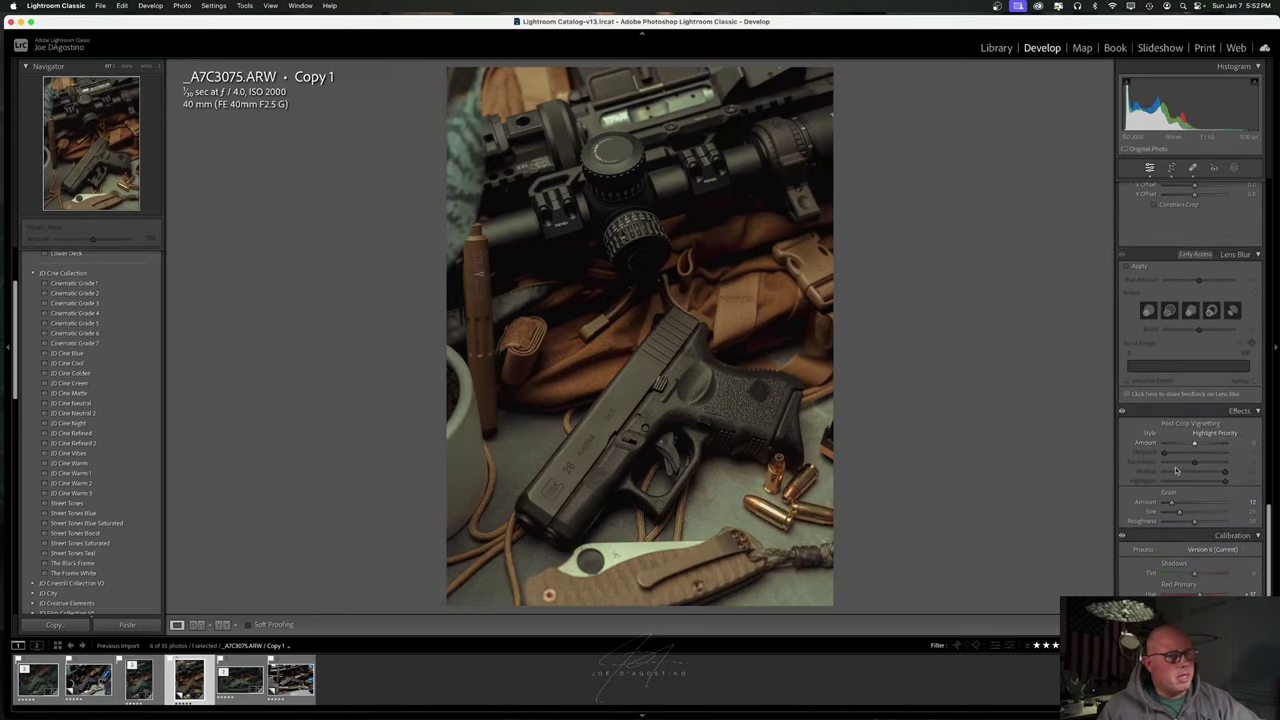
{"action": "scroll", "coordinate": [1176, 470], "scroll_direction": "down", "scroll_amount": 1}
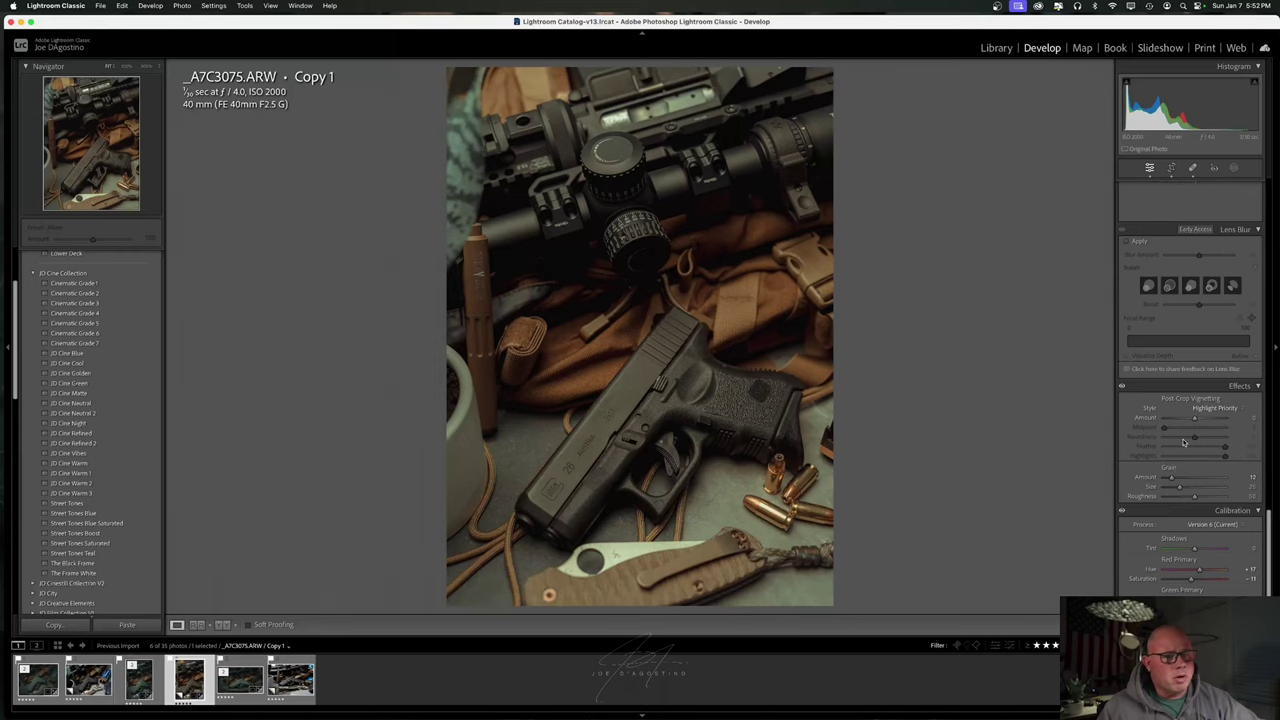
{"action": "left_click_drag", "start_coordinate": [1197, 421], "coordinate": [1177, 422]}
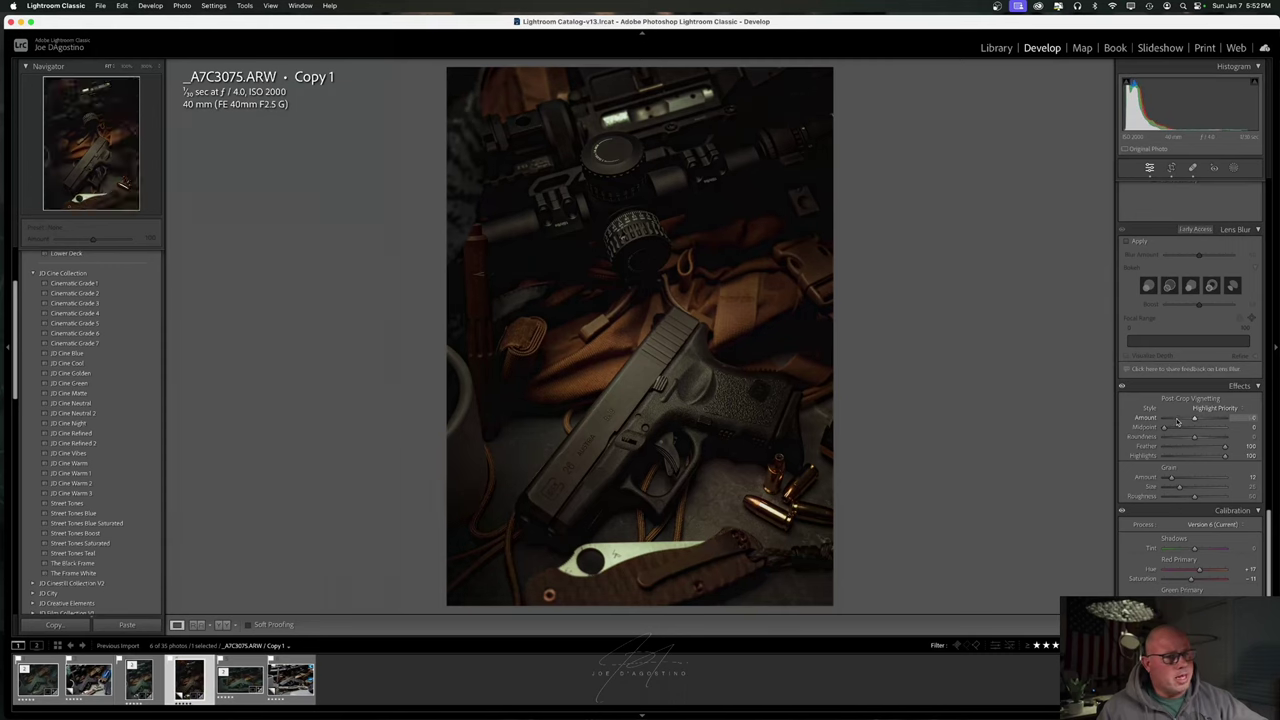
{"action": "double_click", "coordinate": [1177, 421]}
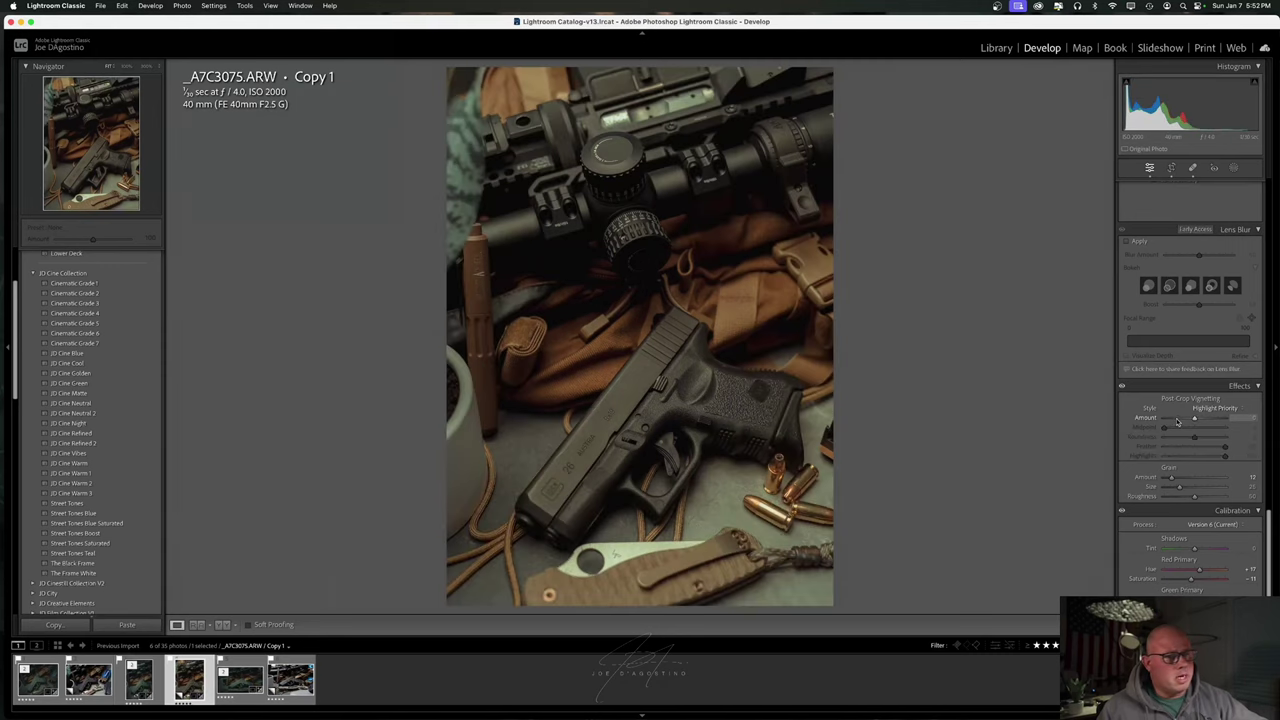
Place an inverted radial gradient mask around the pistol and enlarge its ellipse beyond both sides of the photo.
{"action": "scroll", "coordinate": [1178, 425], "scroll_direction": "up", "scroll_amount": 10}
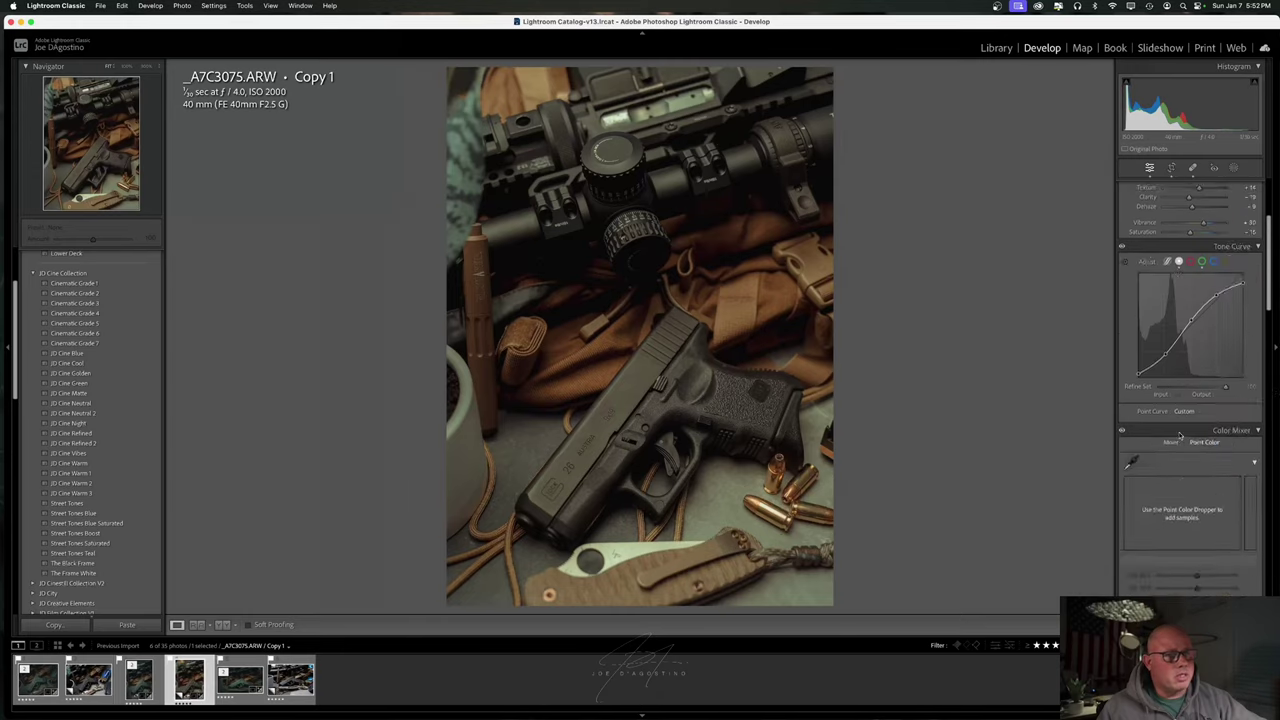
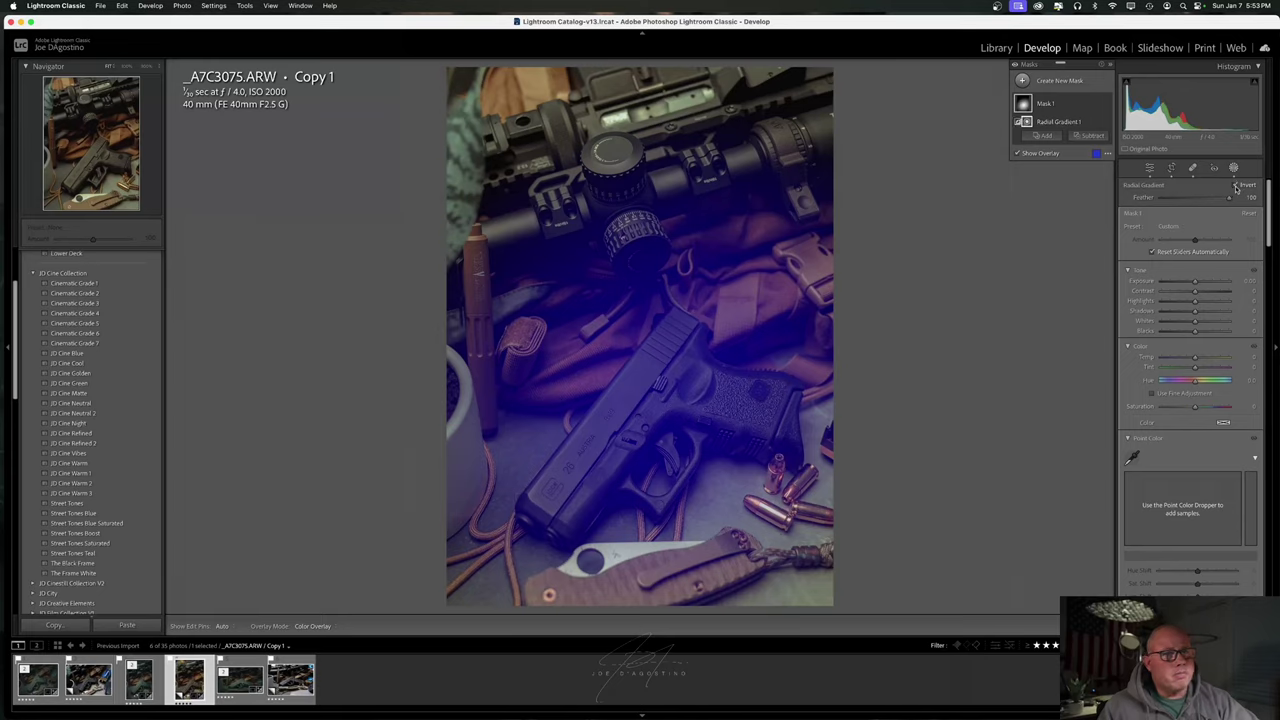
{"action": "left_click", "coordinate": [1237, 186]}
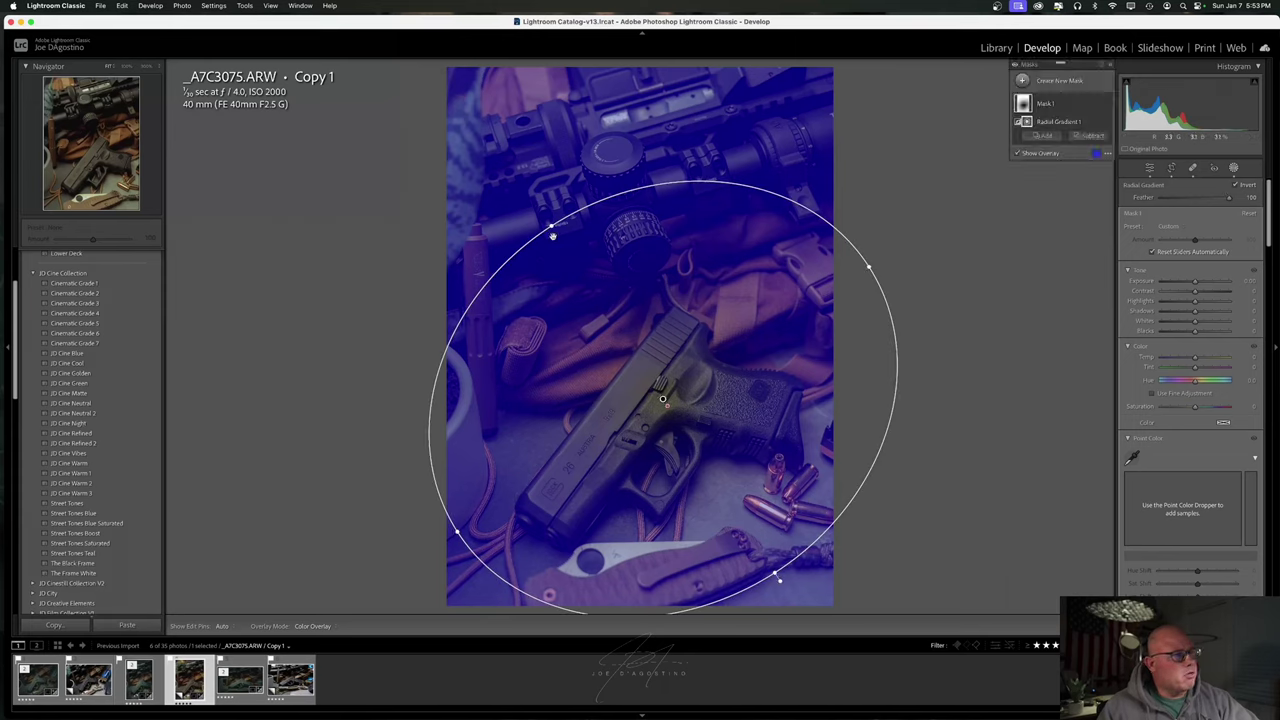
{"action": "left_click_drag", "start_coordinate": [552, 228], "coordinate": [531, 196]}
{"action": "left_click_drag", "start_coordinate": [862, 267], "coordinate": [905, 244]}
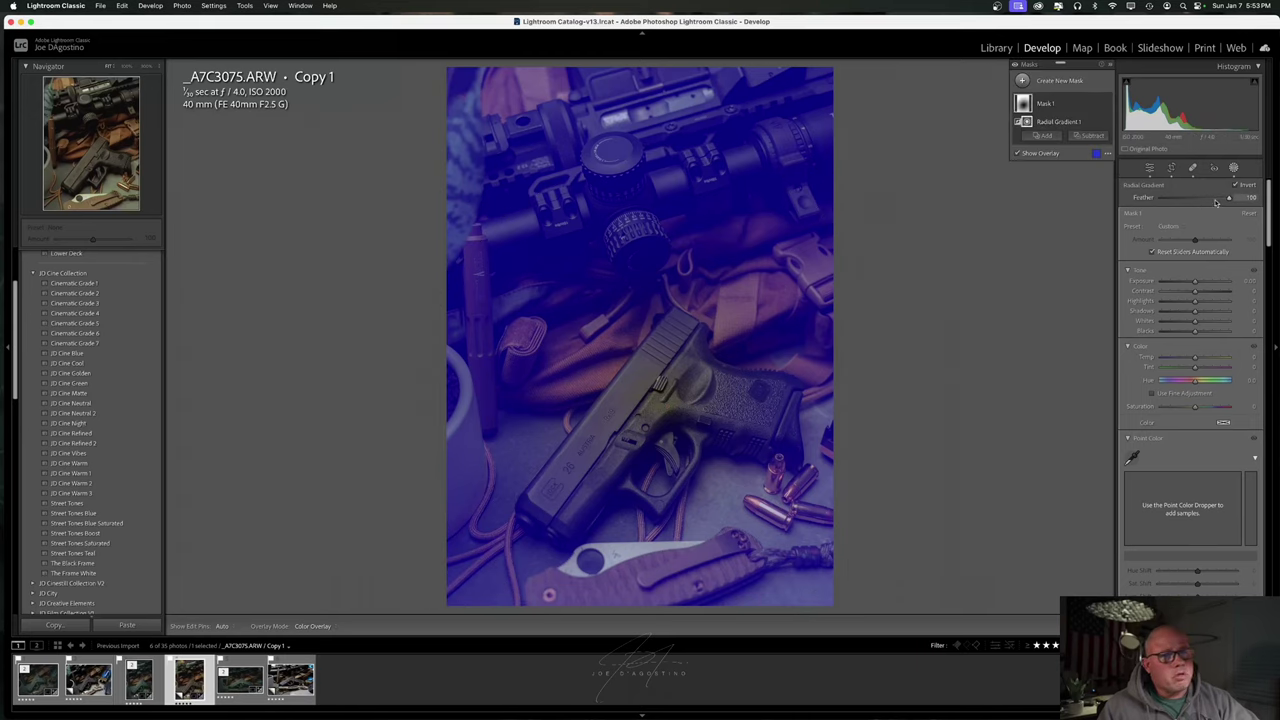
Set the inverted radial mask's Feather to 69 and its Exposure to −0.84, and leave masking.
{"action": "left_click_drag", "start_coordinate": [1229, 198], "coordinate": [1208, 199]}
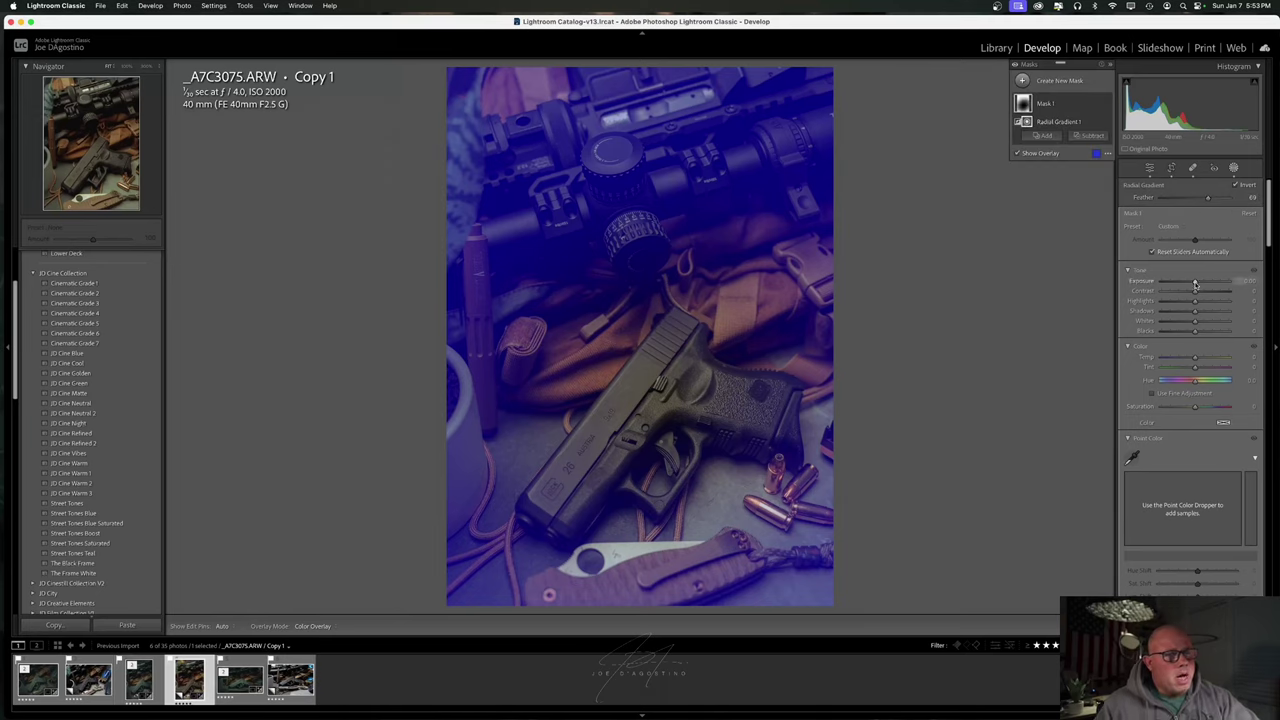
{"action": "mouse_move", "coordinate": [1195, 285]}
{"action": "left_mouse_down"}
{"action": "mouse_move", "coordinate": [1158, 290]}
{"action": "mouse_move", "coordinate": [1192, 287]}
{"action": "left_mouse_up"}
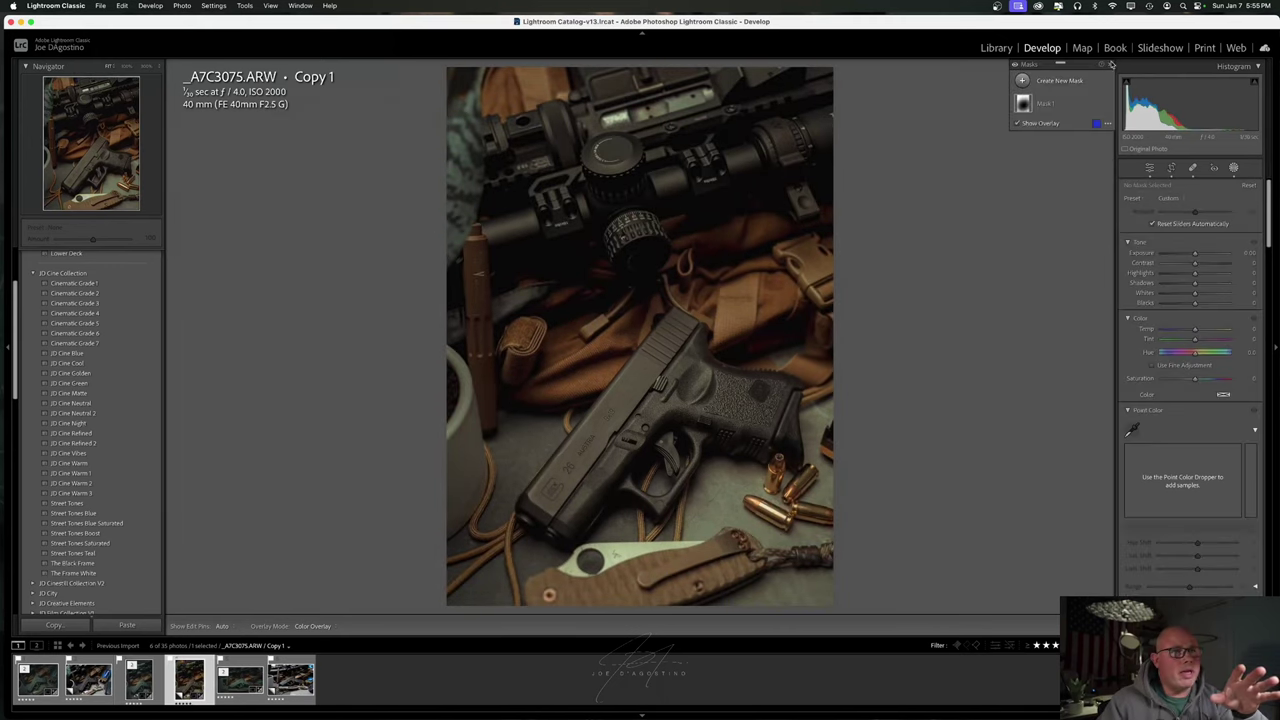
{"action": "left_click", "coordinate": [1060, 102]}
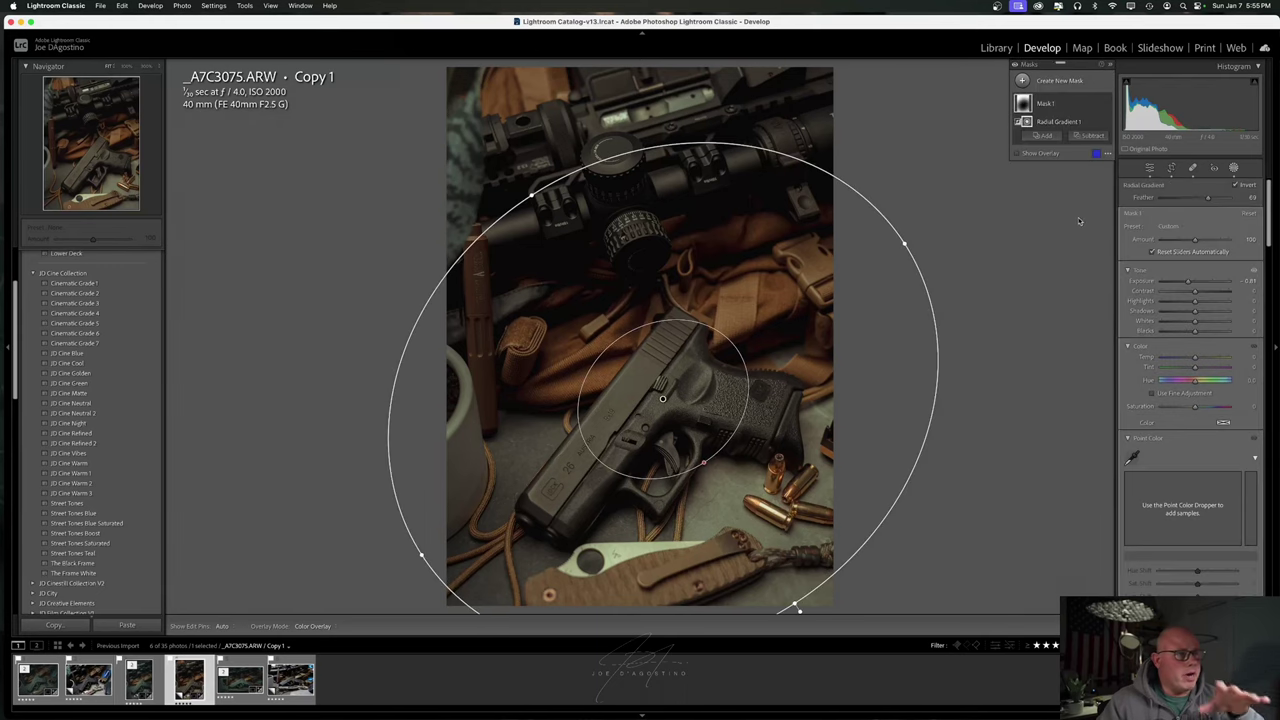
{"action": "scroll", "coordinate": [1155, 345], "scroll_direction": "down", "scroll_amount": 4}
{"action": "scroll", "coordinate": [1161, 355], "scroll_direction": "down", "scroll_amount": 4}
{"action": "left_click", "coordinate": [1234, 168]}
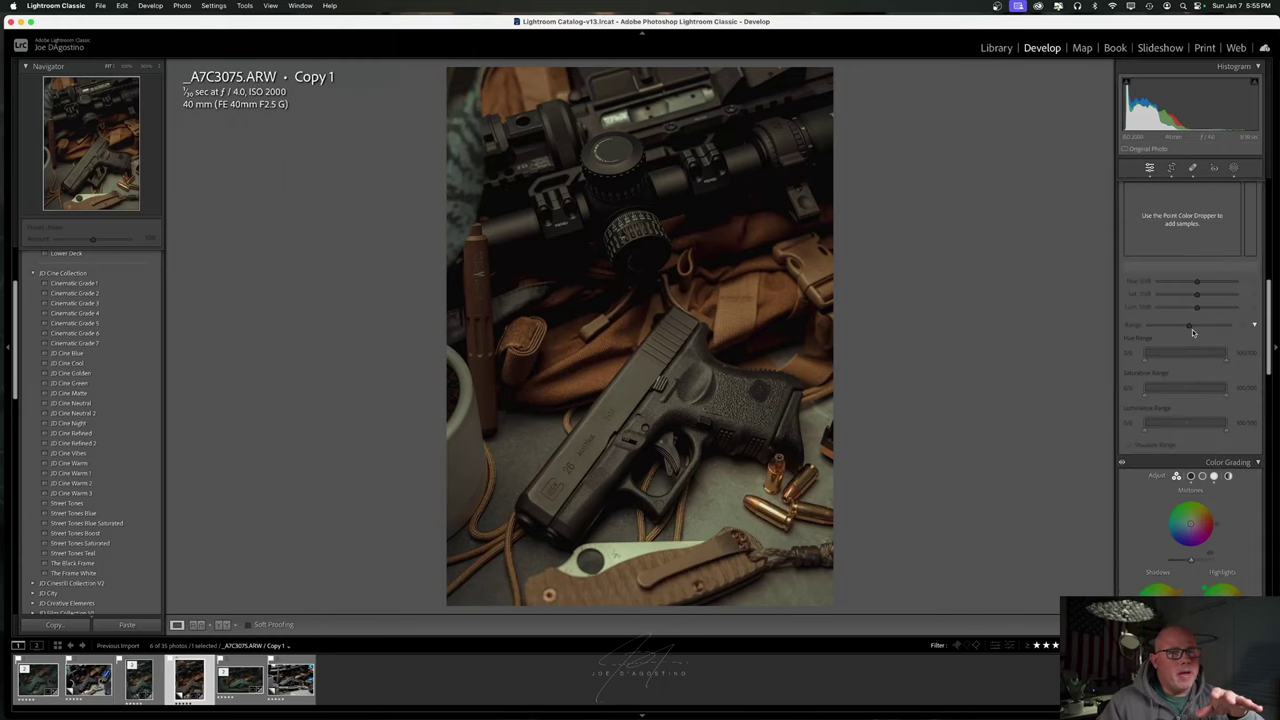
Darken the photo's edges with a post-crop vignette Amount of about −18.
{"action": "scroll", "coordinate": [1192, 332], "scroll_direction": "down", "scroll_amount": 15}
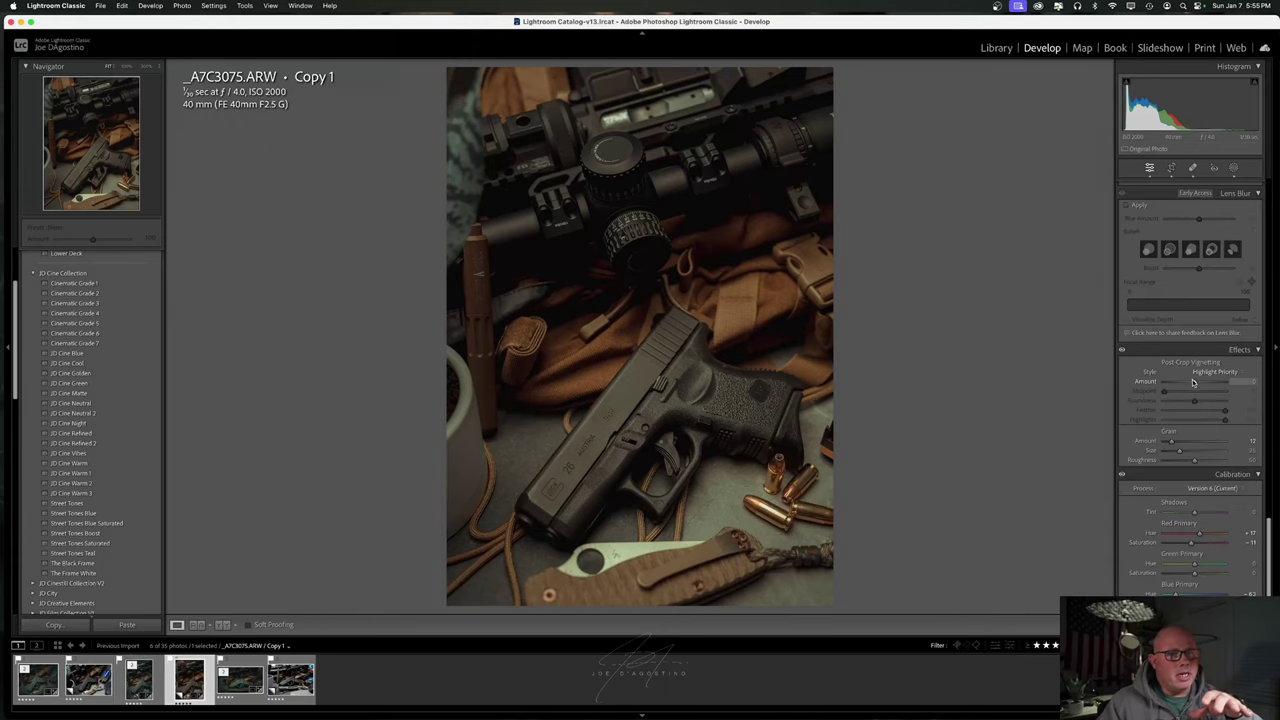
{"action": "left_click_drag", "start_coordinate": [1195, 384], "coordinate": [1189, 384]}
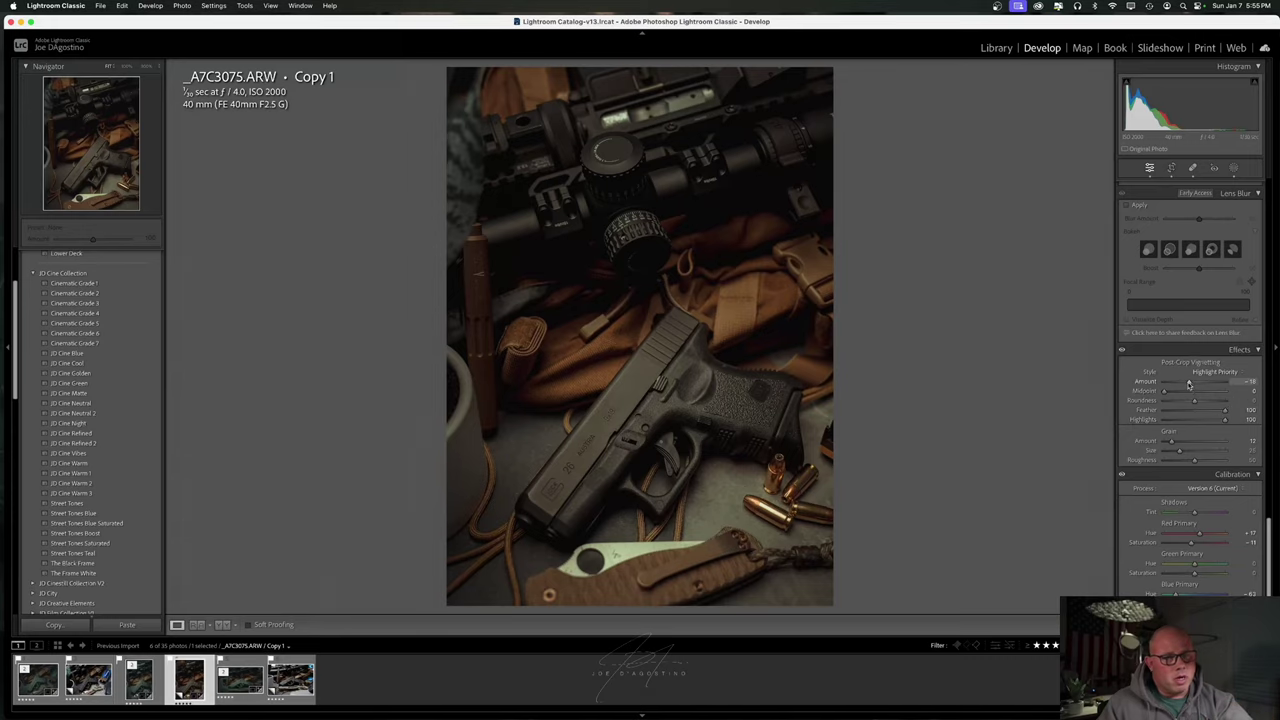
Set the post-crop vignette Amount to about −18 and remove the grain by setting its Amount to 0.
{"action": "left_click_drag", "start_coordinate": [1189, 383], "coordinate": [1189, 386]}
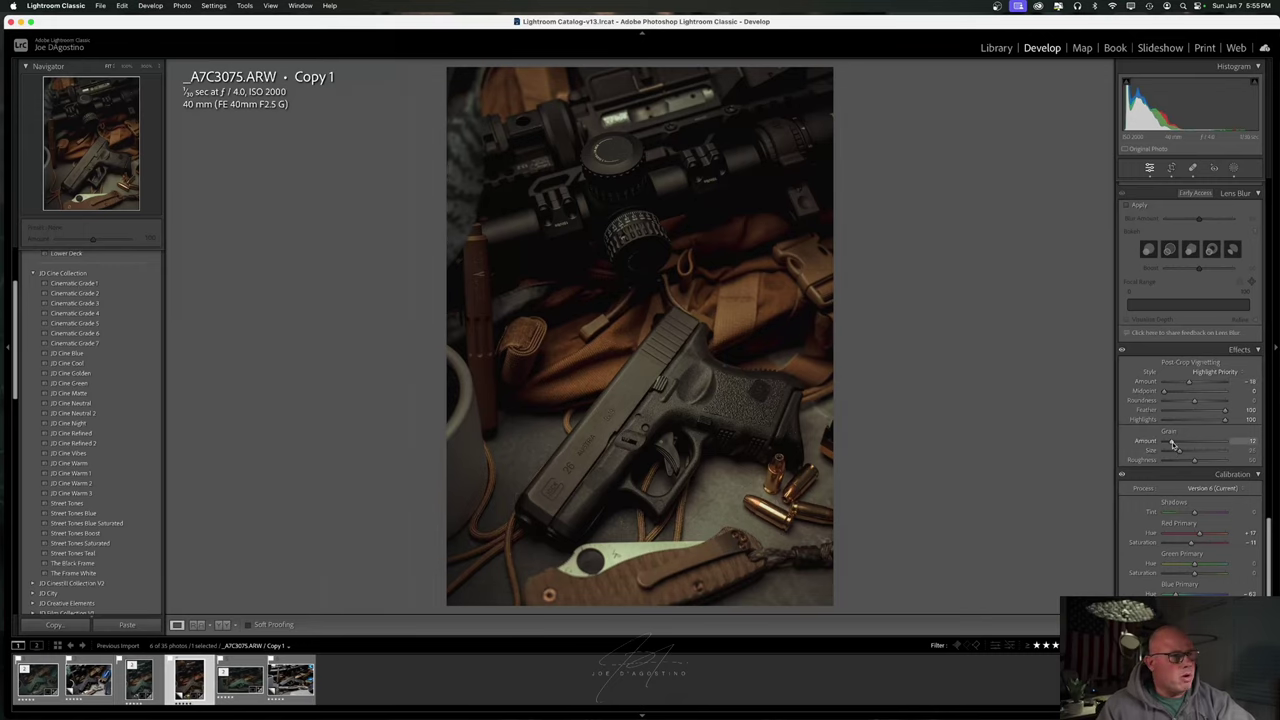
{"action": "left_click_drag", "start_coordinate": [1172, 442], "coordinate": [1134, 450]}
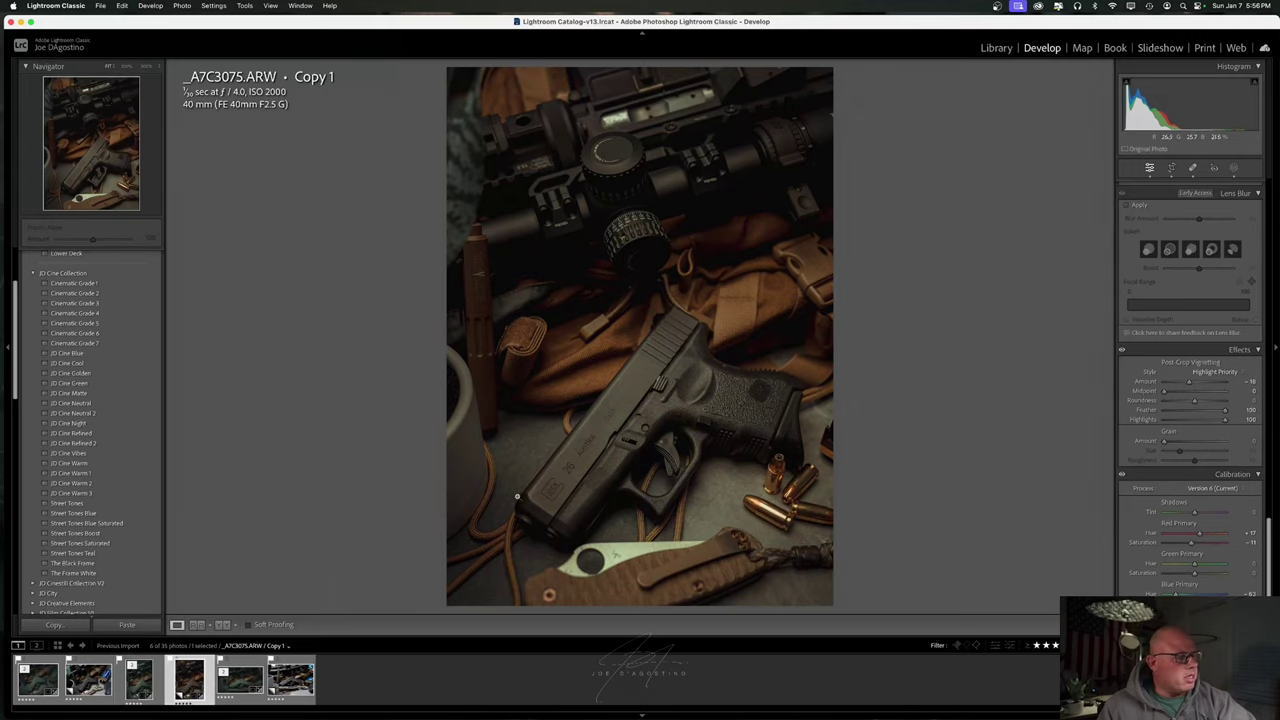
Try The Fade preset at Amounts of 0 and 51, and undo both changes and the preset.
{"action": "scroll", "coordinate": [110, 456], "scroll_direction": "up", "scroll_amount": 3}
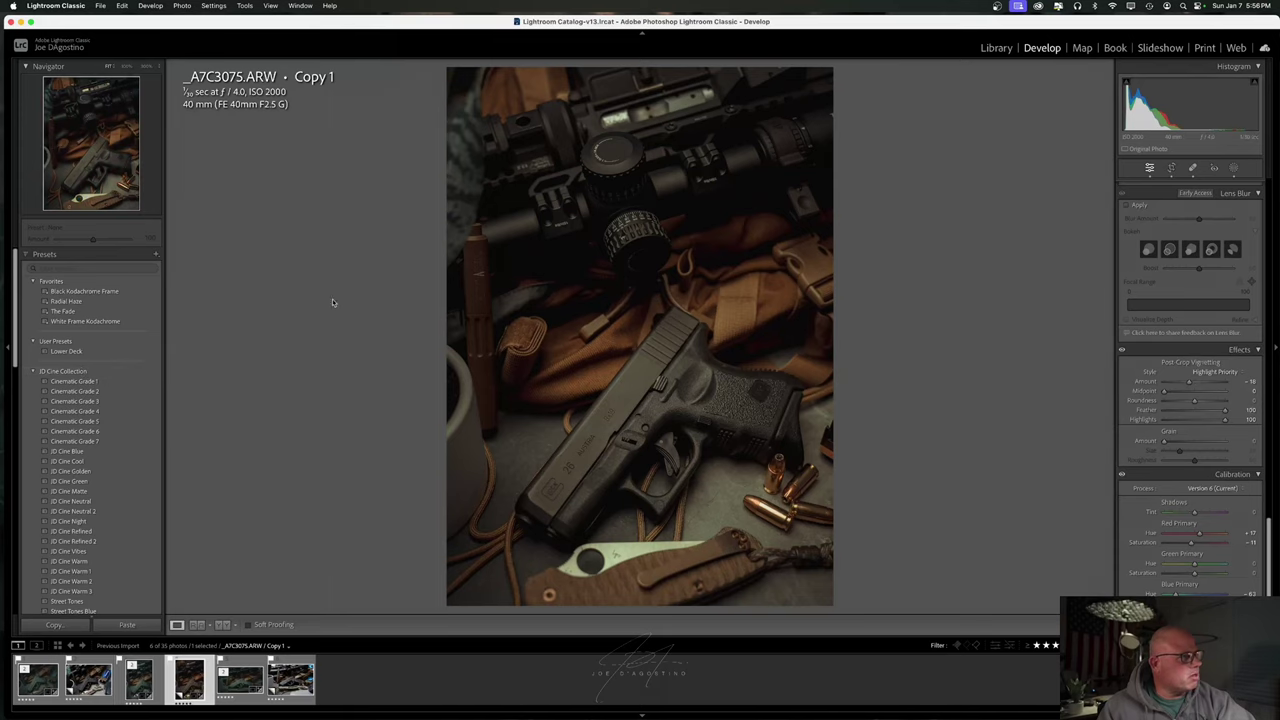
{"action": "scroll", "coordinate": [1151, 459], "scroll_direction": "up", "scroll_amount": 10}
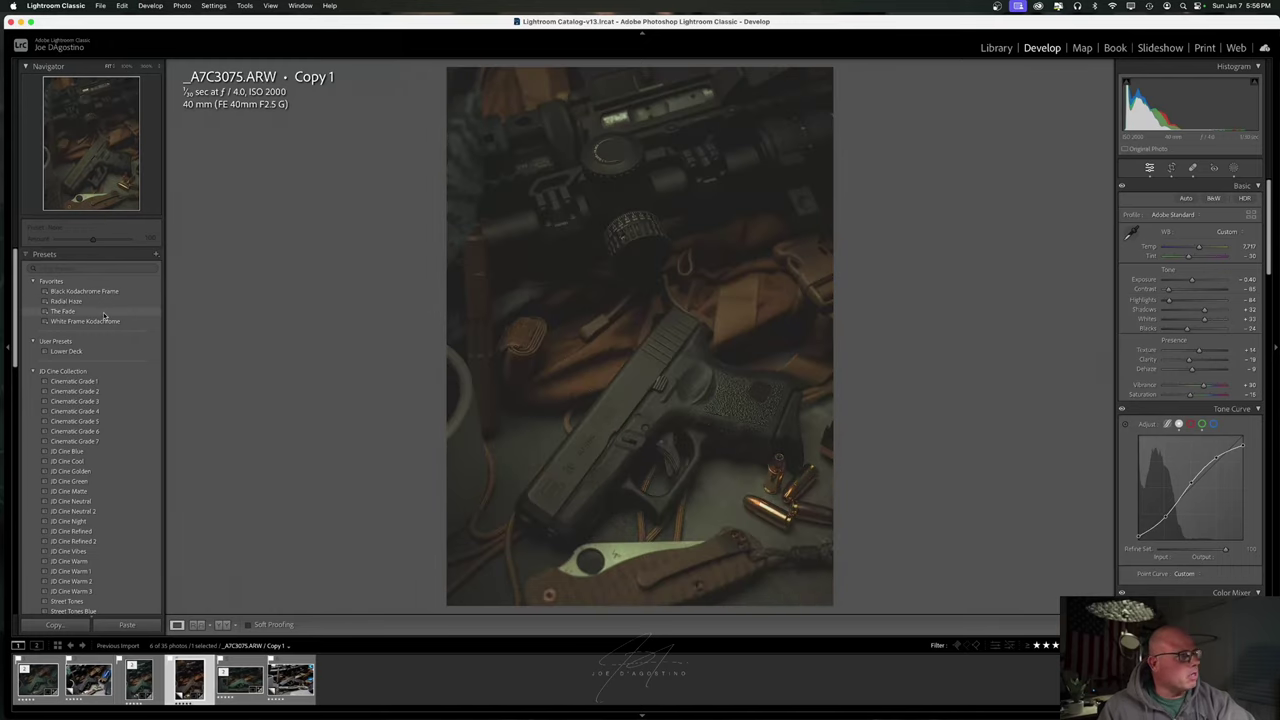
{"action": "left_click", "coordinate": [103, 312]}
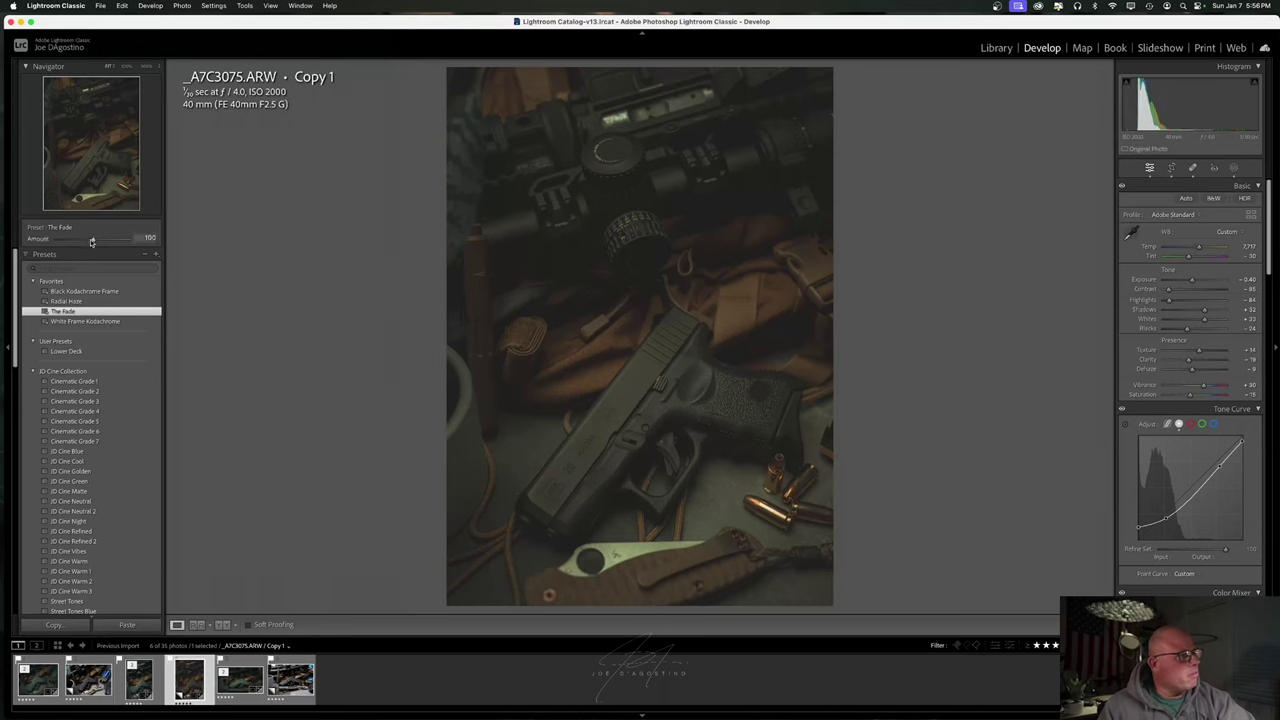
{"action": "left_click_drag", "start_coordinate": [93, 241], "coordinate": [55, 241]}
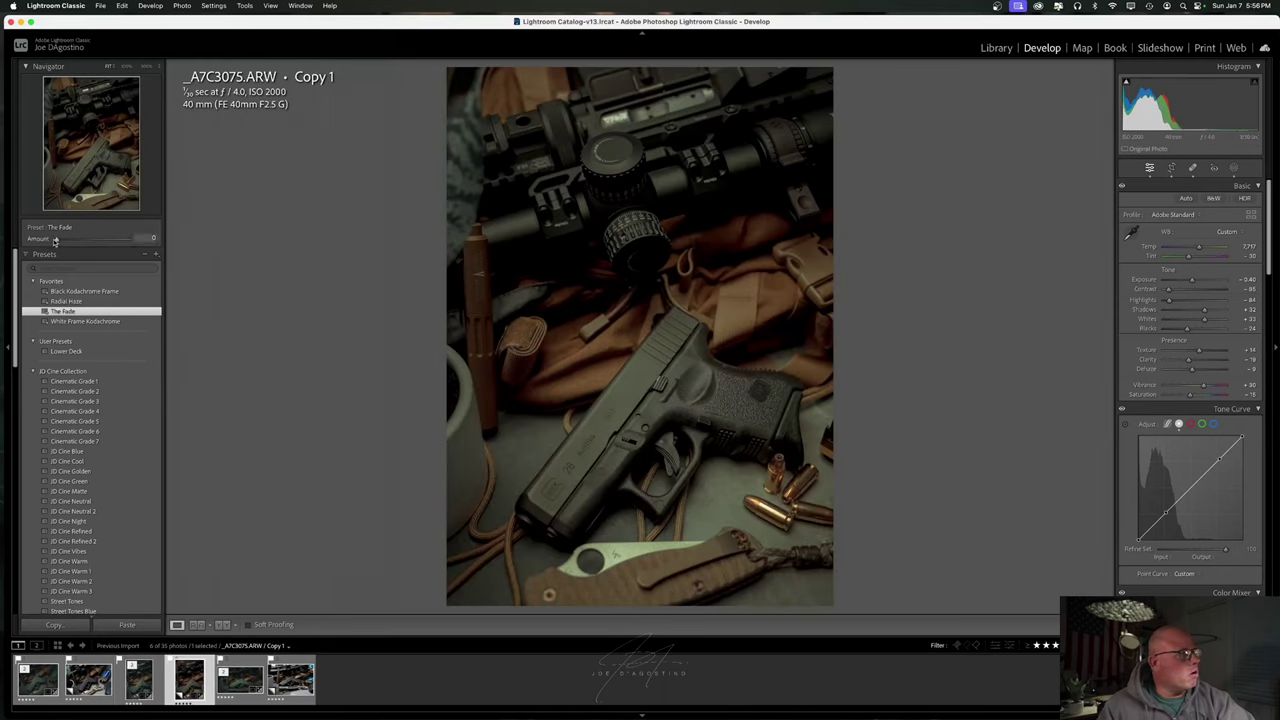
{"action": "left_click_drag", "start_coordinate": [60, 241], "coordinate": [67, 241]}
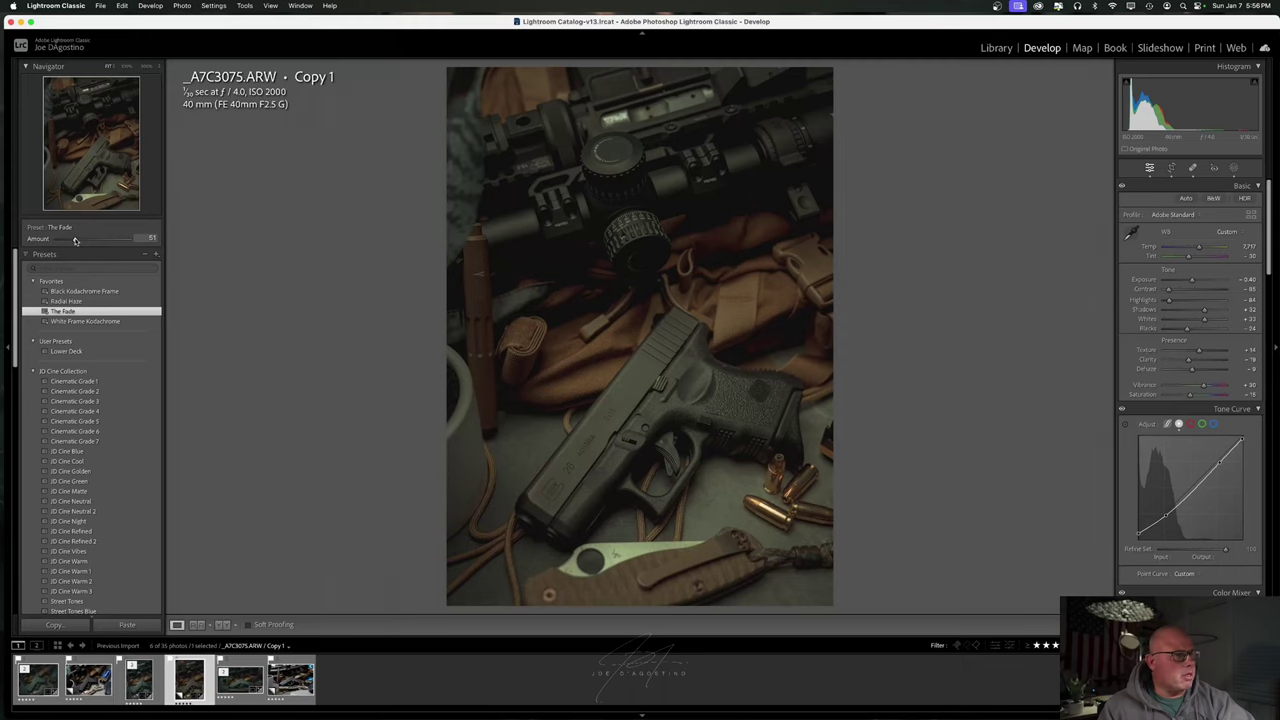
{"action": "key", "text": "super+z"}
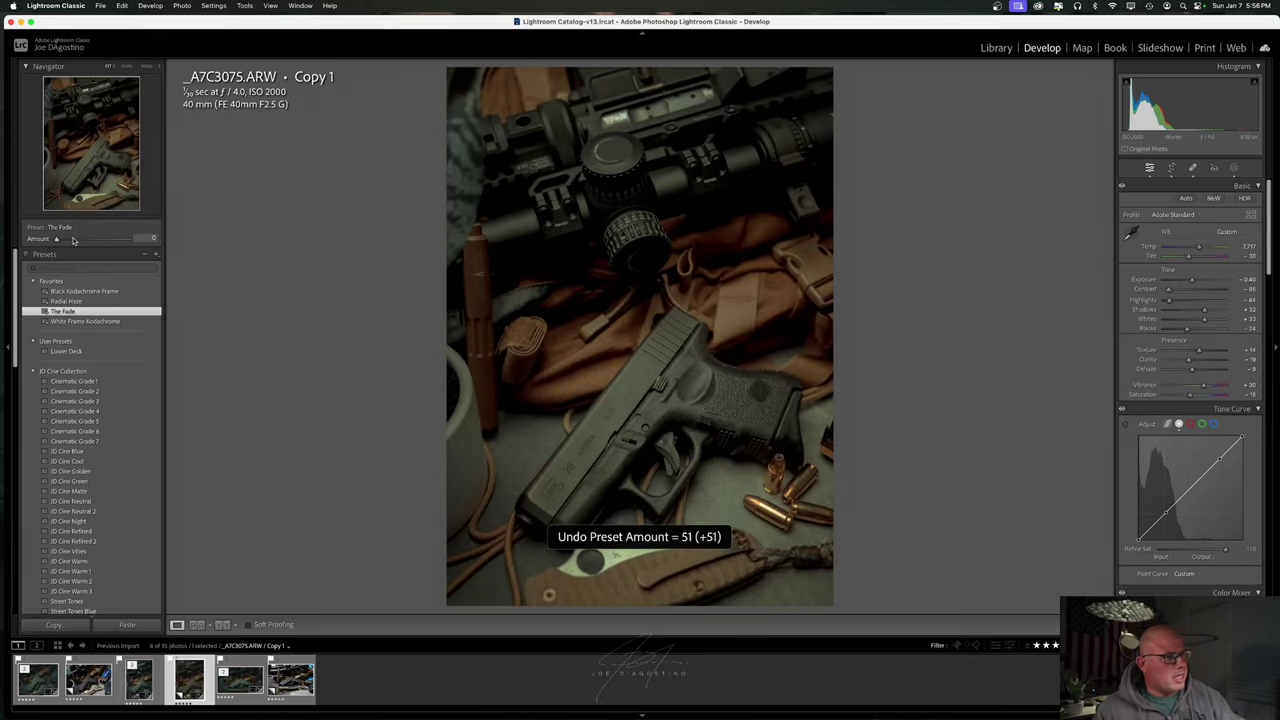
{"action": "key", "text": "super+z"}
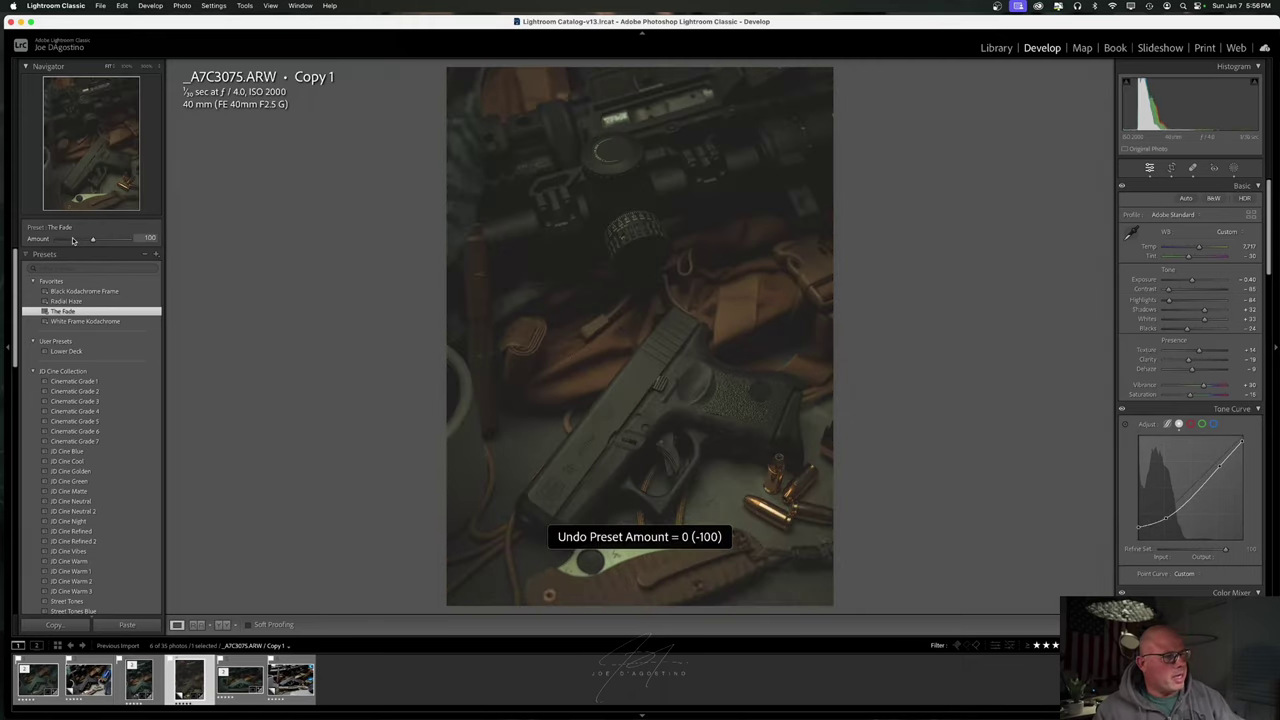
{"action": "key", "text": "super+z"}
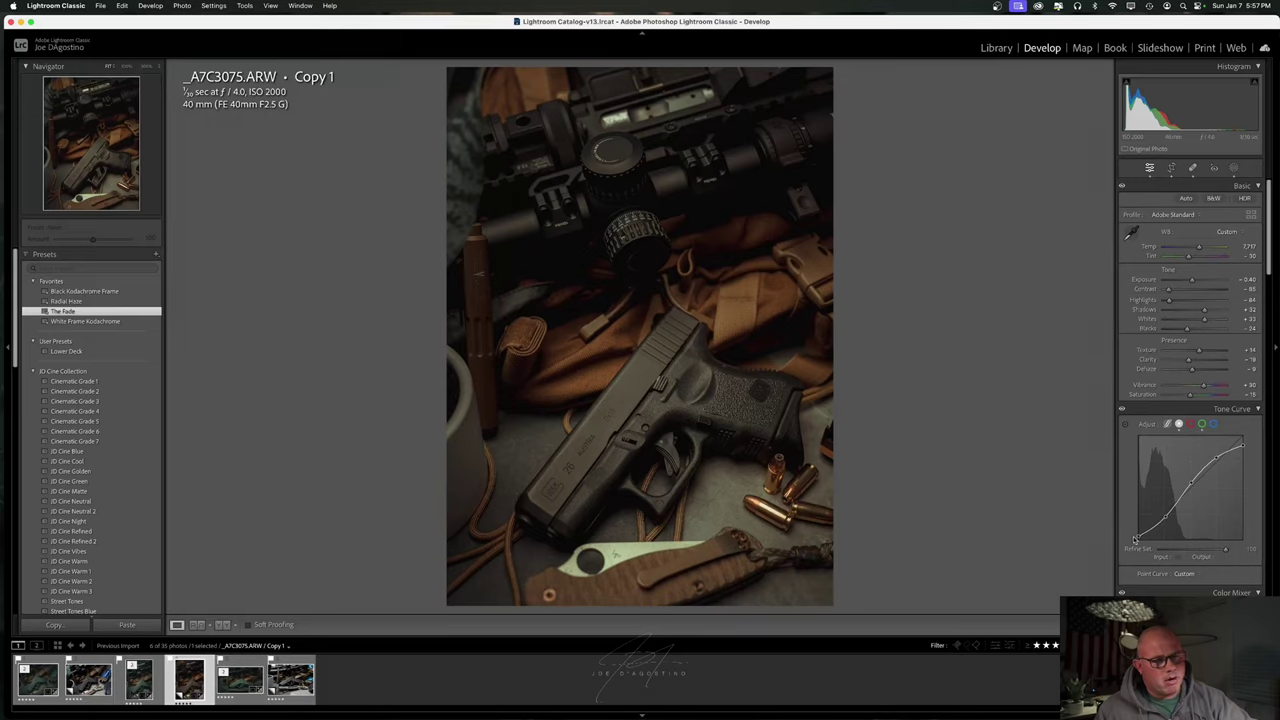
Fade the blacks by raising the tone curve's black point to an Output of about 20 at Input 0.
{"action": "mouse_move", "coordinate": [1138, 538]}
{"action": "left_mouse_down"}
{"action": "mouse_move", "coordinate": [1121, 513]}
{"action": "mouse_move", "coordinate": [1118, 548]}
{"action": "mouse_move", "coordinate": [1155, 560]}
{"action": "mouse_move", "coordinate": [1128, 535]}
{"action": "left_mouse_up"}
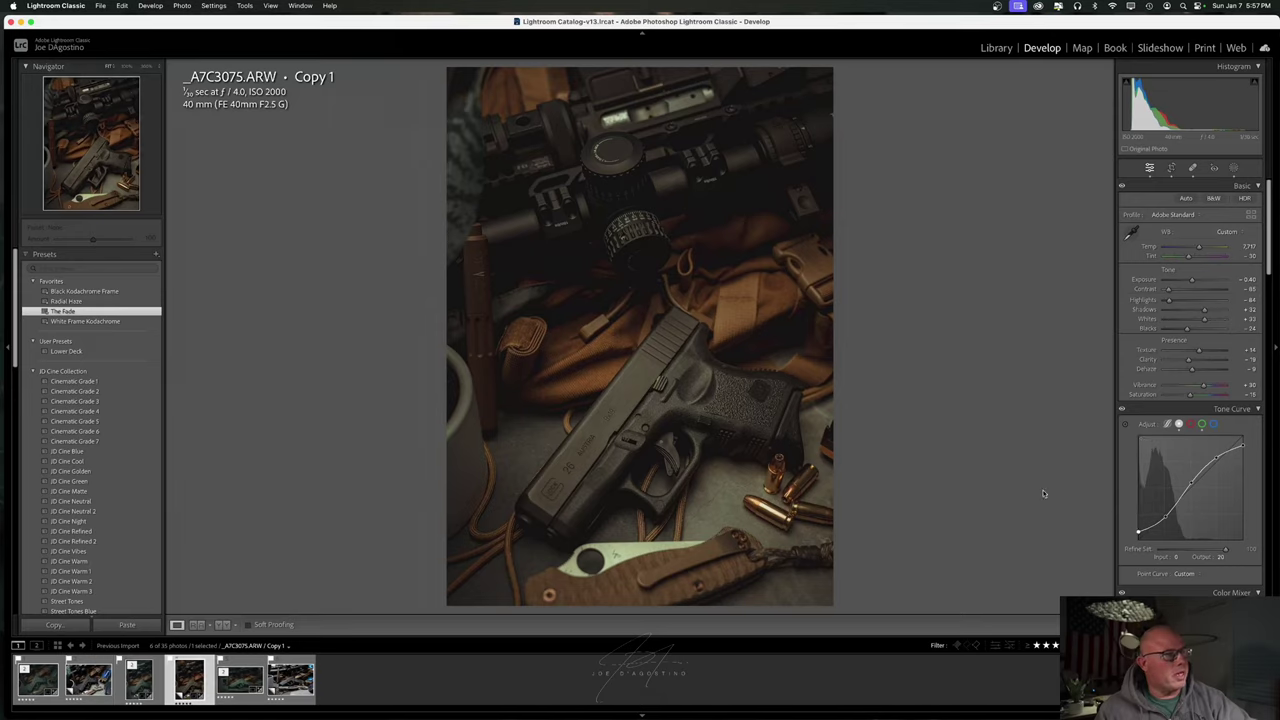
Preview the photo against White, Black and Darker Gray backgrounds, and return the background to Dark Gray.
{"action": "right_click", "coordinate": [339, 434]}
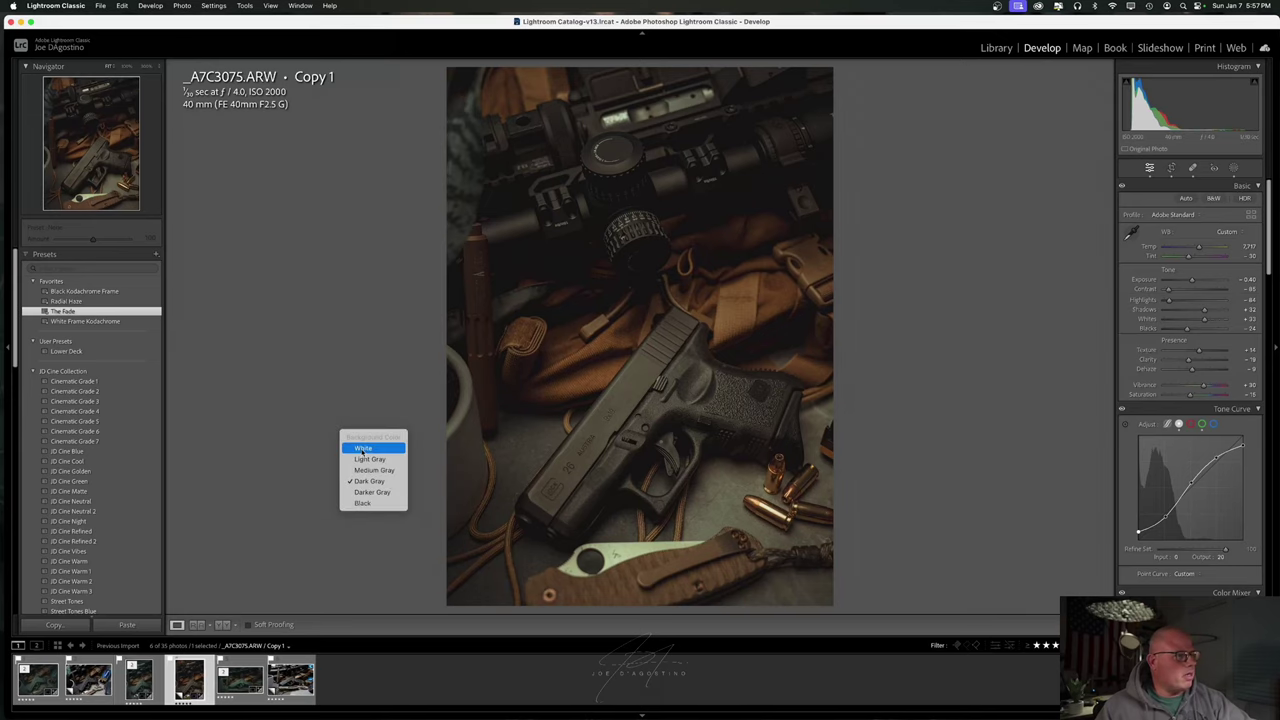
{"action": "left_click", "coordinate": [362, 448]}
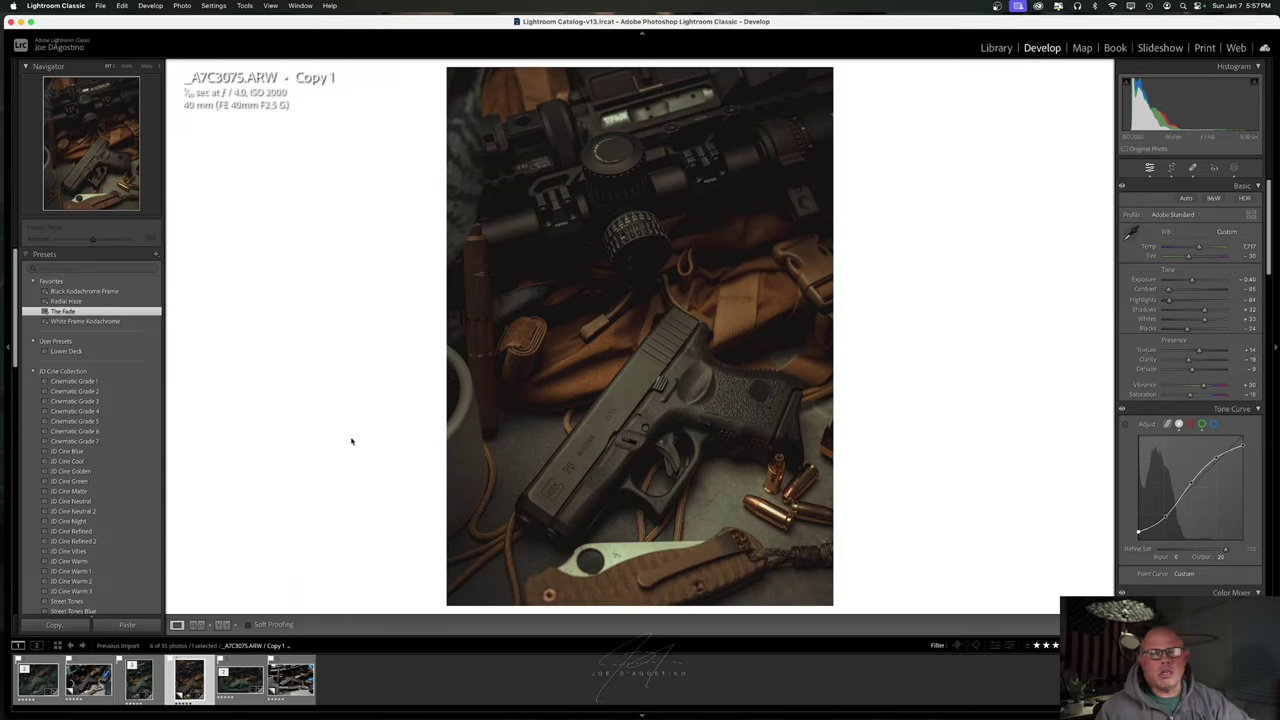
{"action": "right_click", "coordinate": [342, 424]}
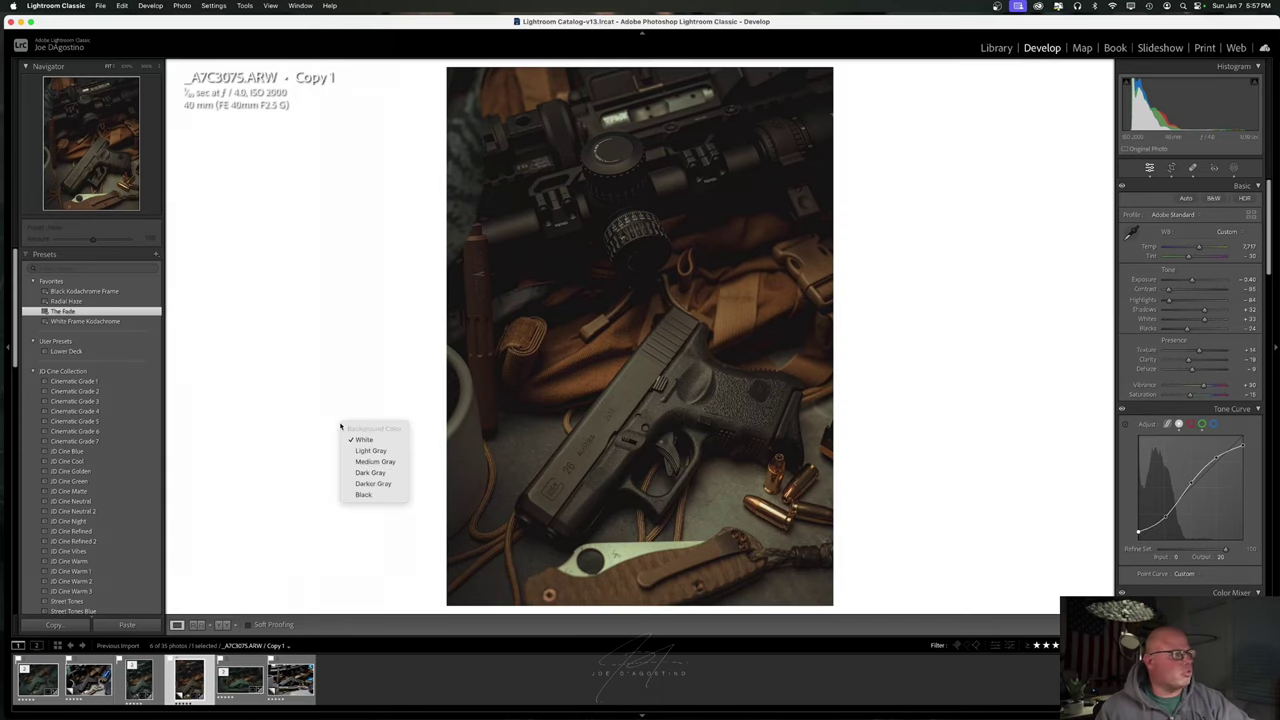
{"action": "left_click", "coordinate": [362, 494]}
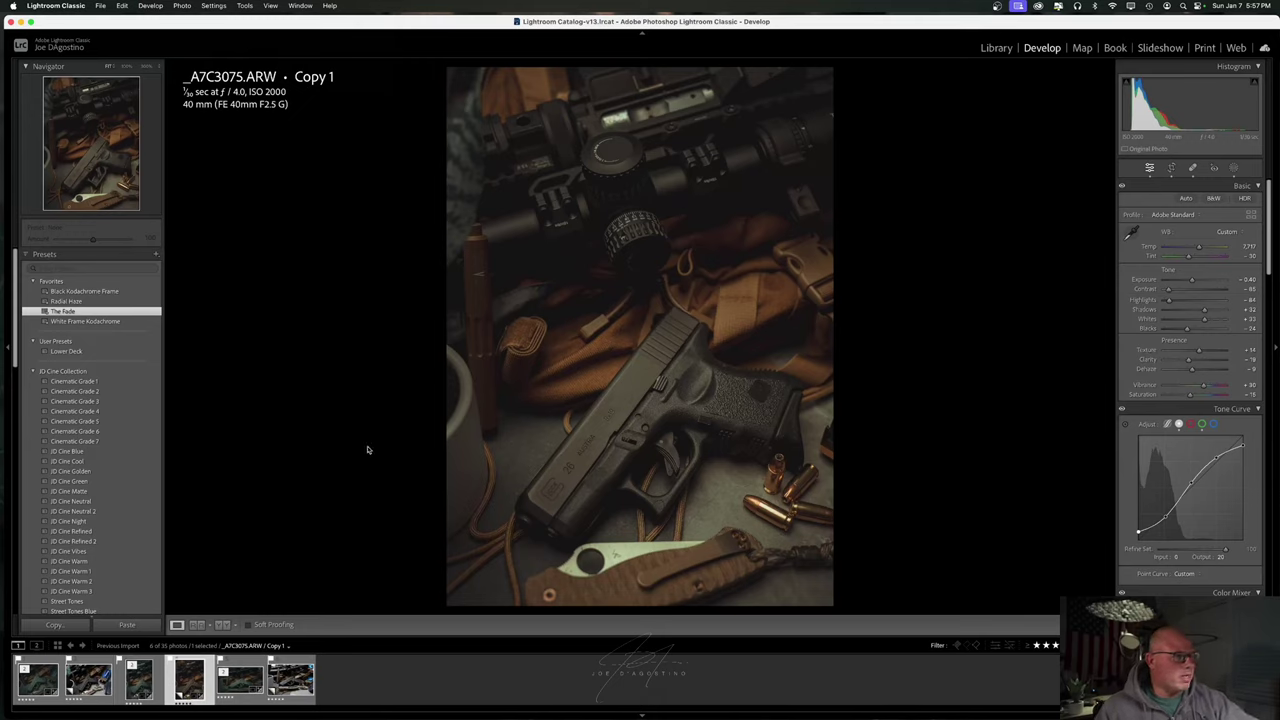
{"action": "right_click", "coordinate": [365, 448]}
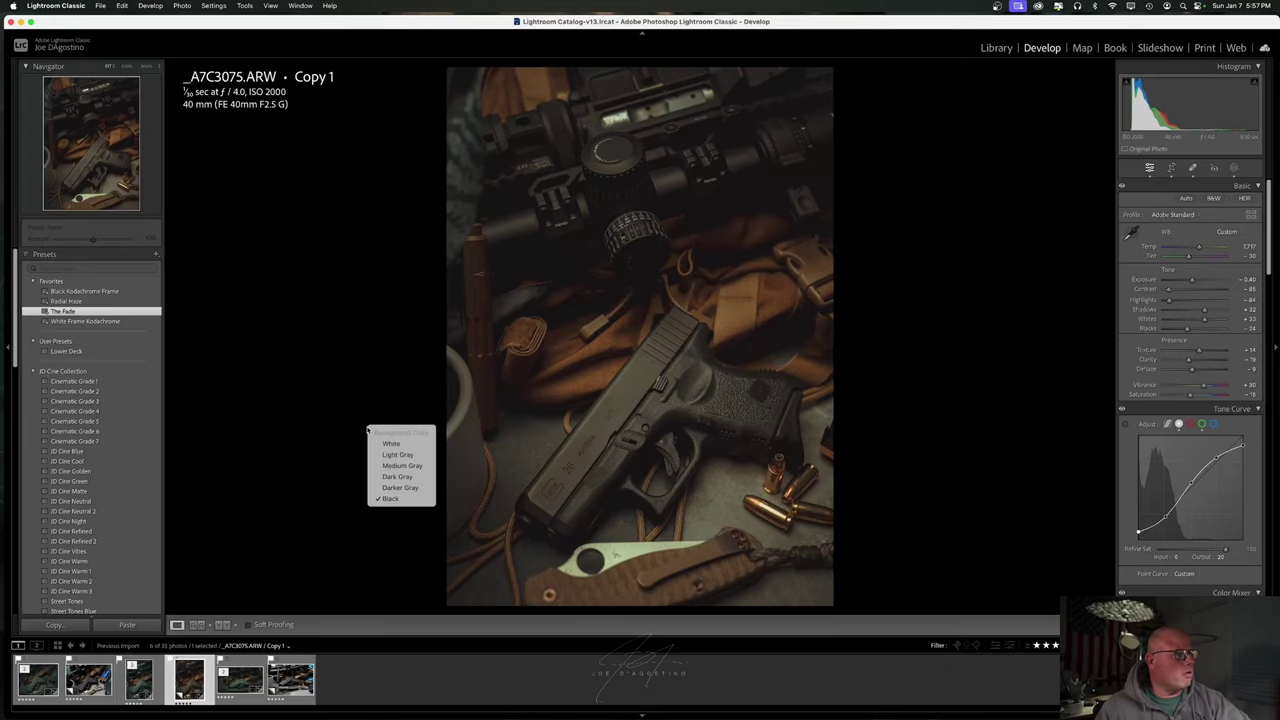
{"action": "left_click", "coordinate": [390, 487]}
{"action": "right_click", "coordinate": [334, 434]}
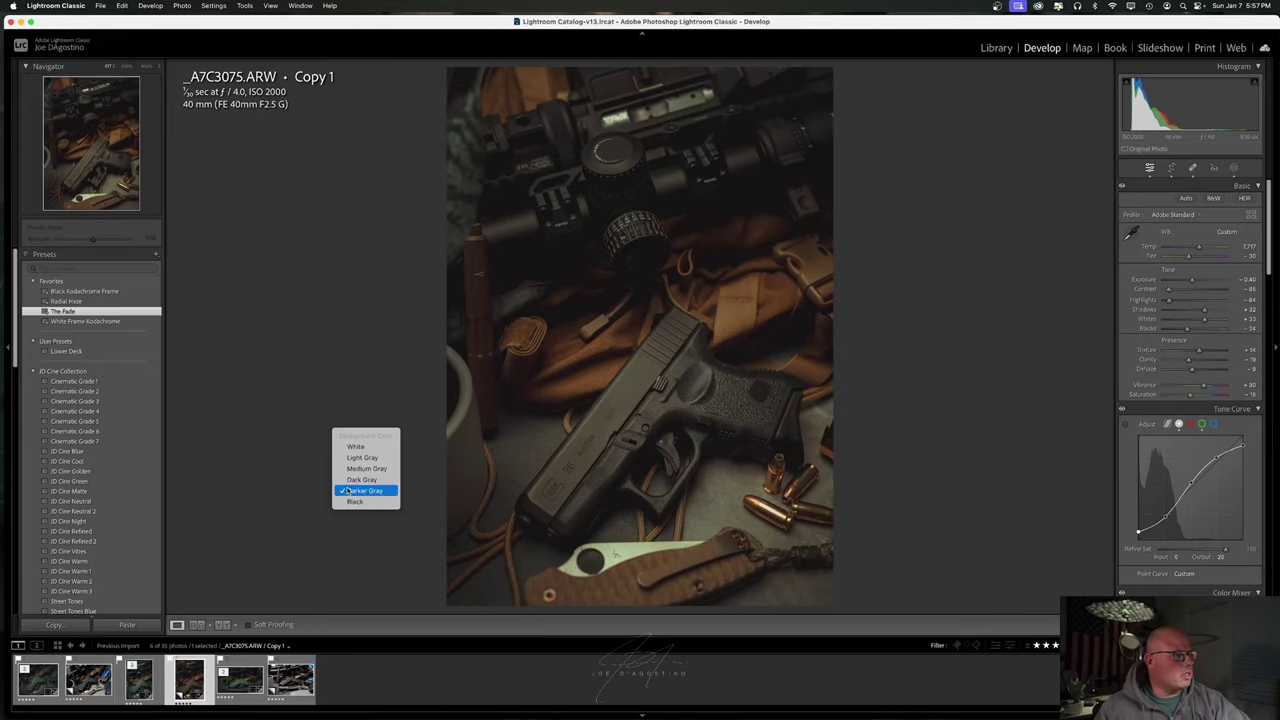
{"action": "left_click", "coordinate": [347, 480]}
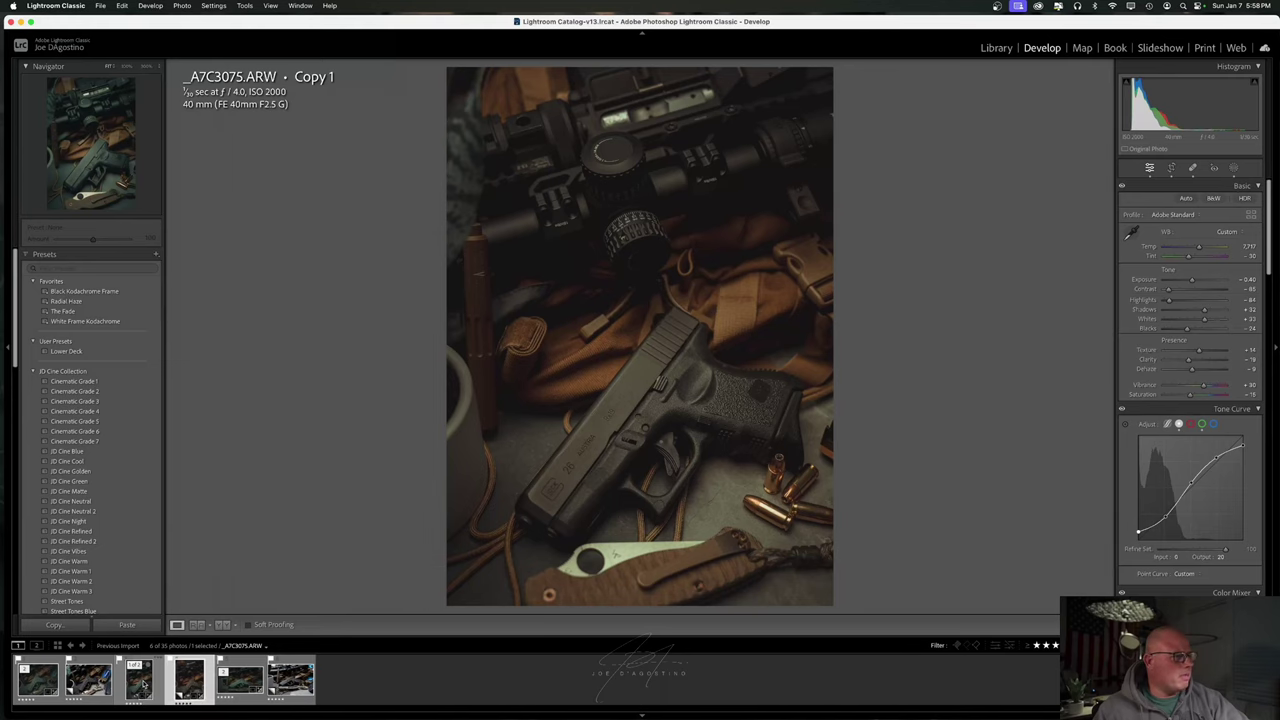
View the original _A7C3075.ARW edit to compare it with the virtual copy.
{"action": "left_click", "coordinate": [143, 685]}
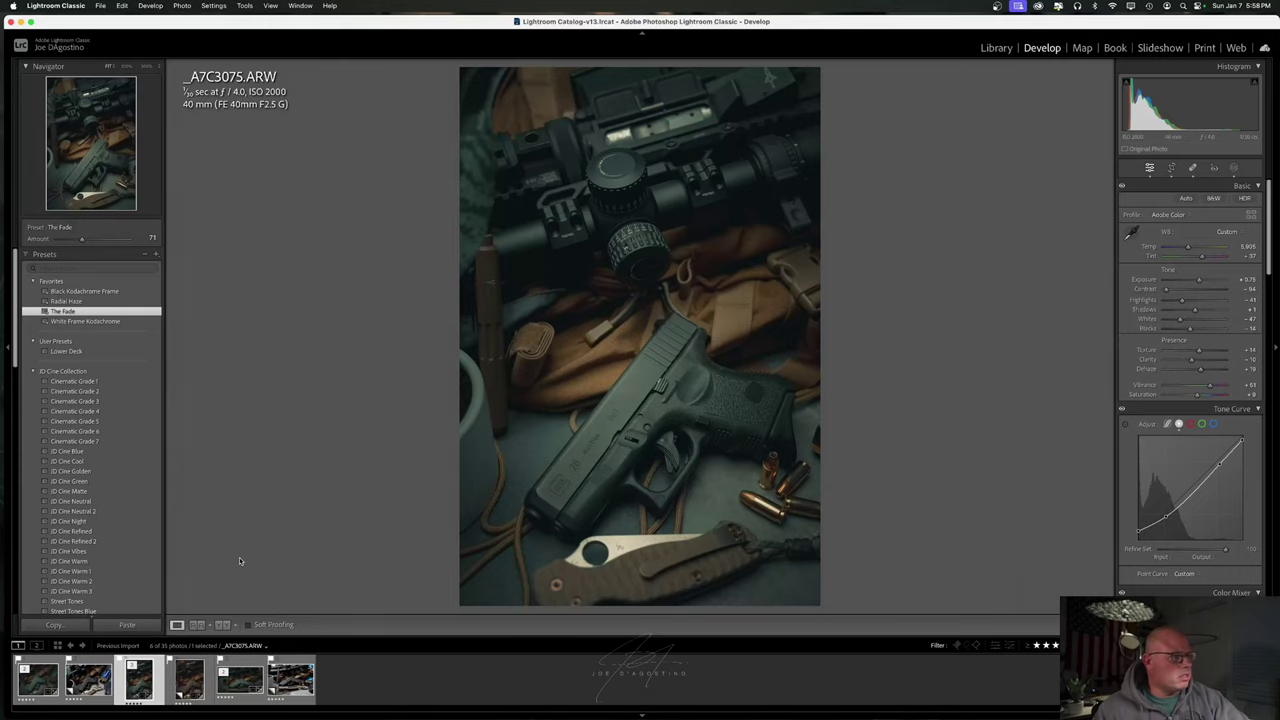
{"action": "key", "text": "super+apostrophe"}
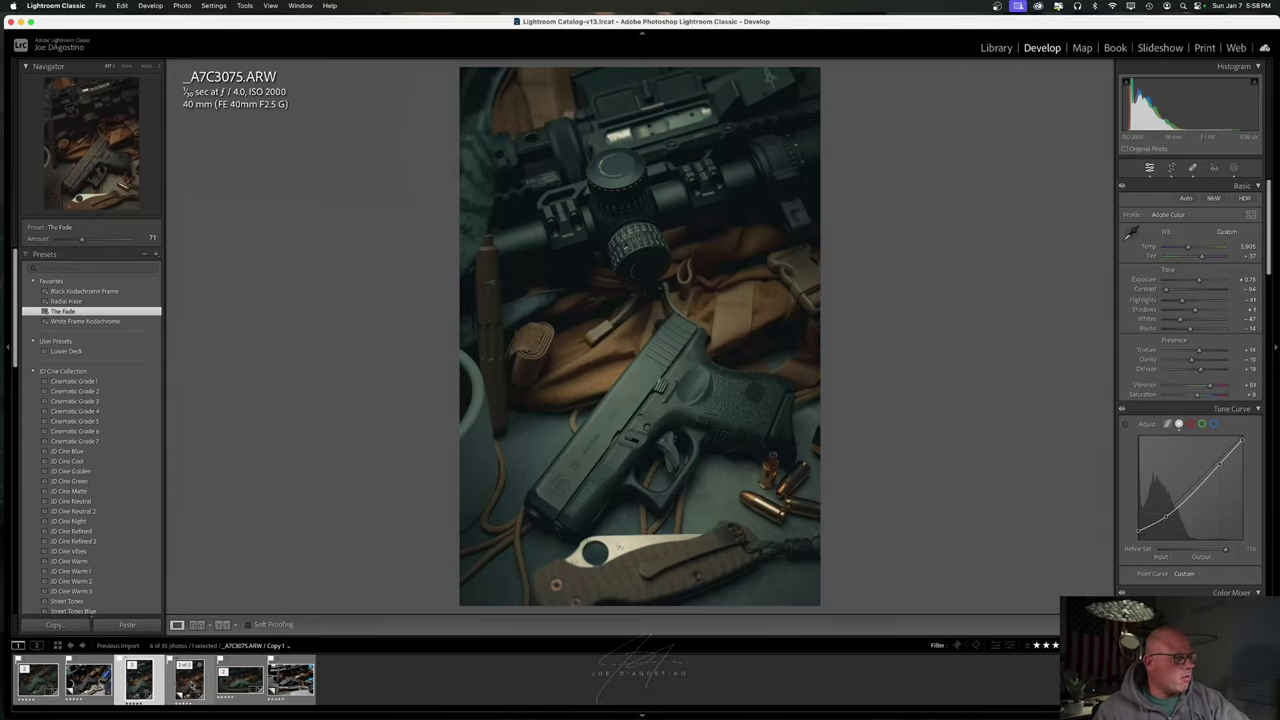
Copy the develop settings of _A7C3075.ARW Copy 1, including Mask 1, and paste them onto _A7C3077.ARW Copy 1.
{"action": "right_click", "coordinate": [190, 680]}
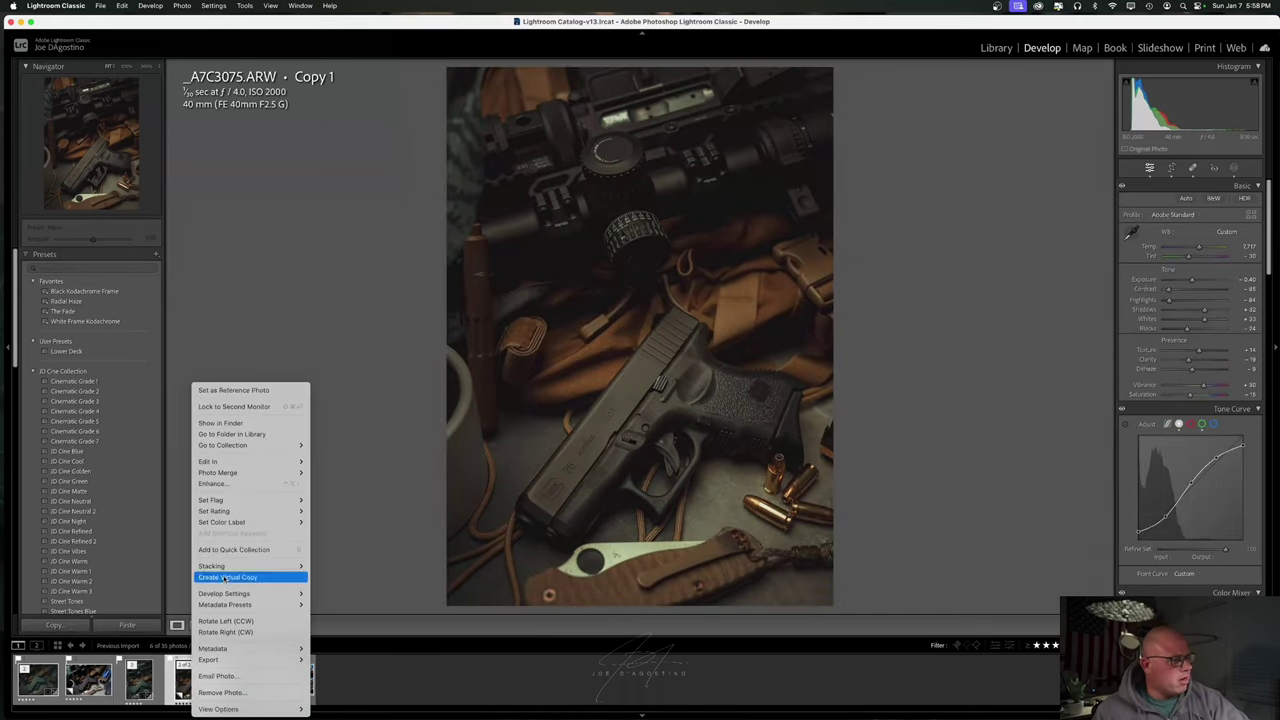
{"action": "mouse_move", "coordinate": [220, 568]}
{"action": "mouse_move", "coordinate": [225, 595]}
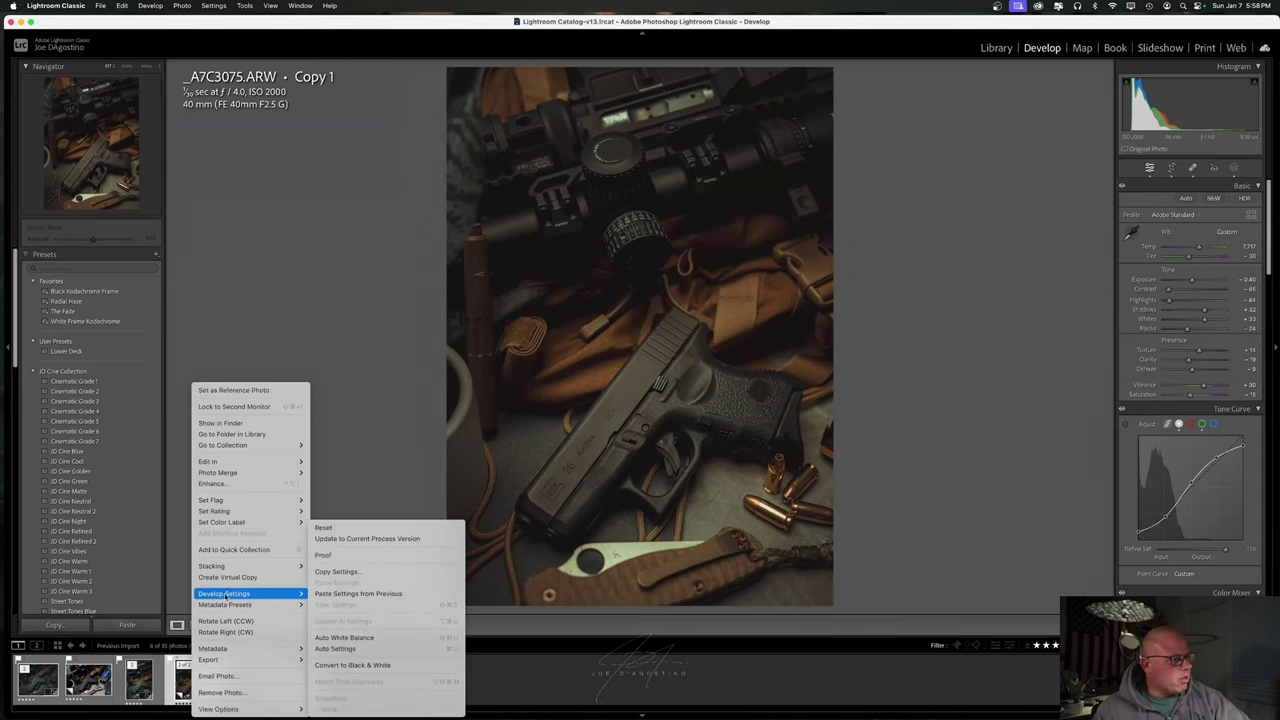
{"action": "left_click", "coordinate": [339, 571]}
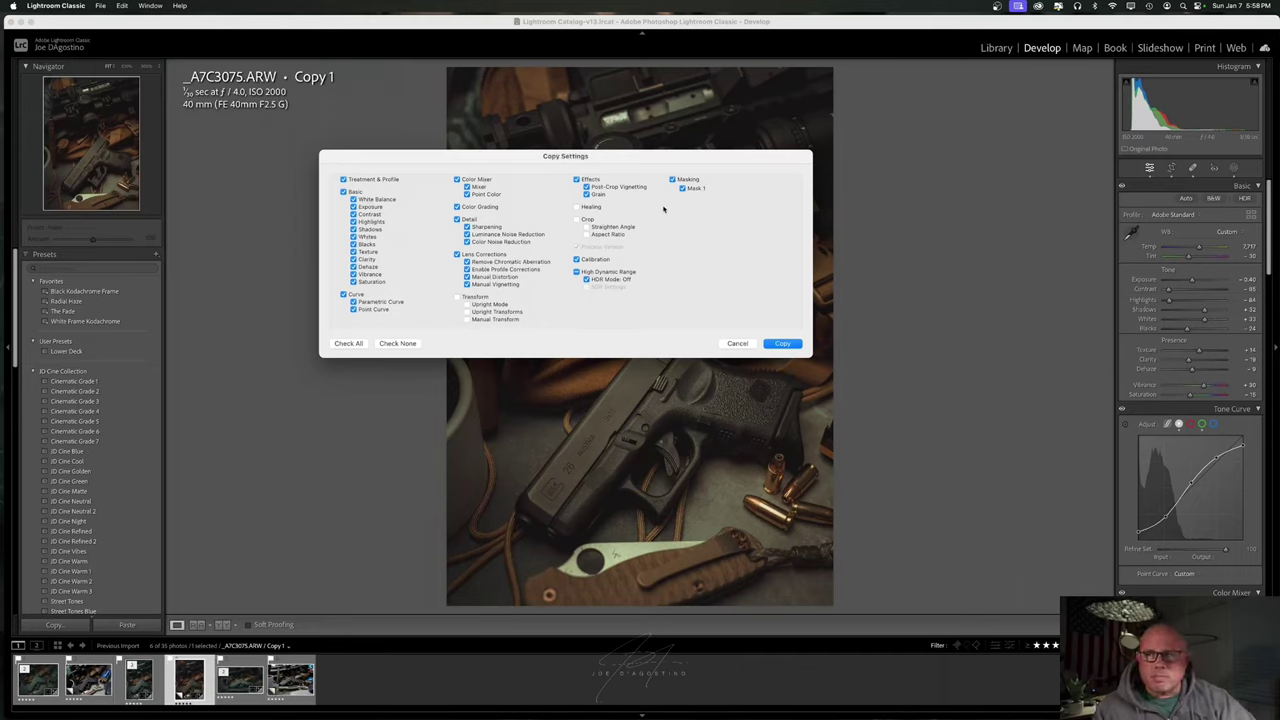
{"action": "left_click", "coordinate": [783, 344]}
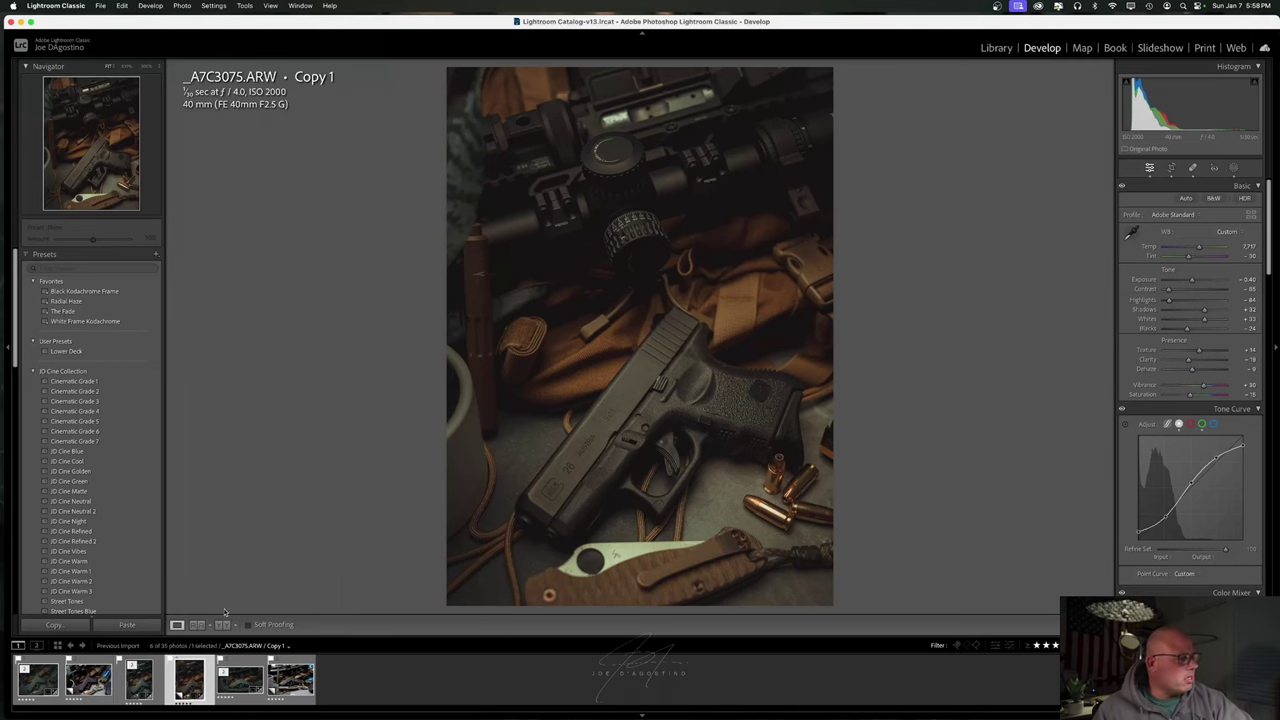
{"action": "left_click", "coordinate": [296, 688]}
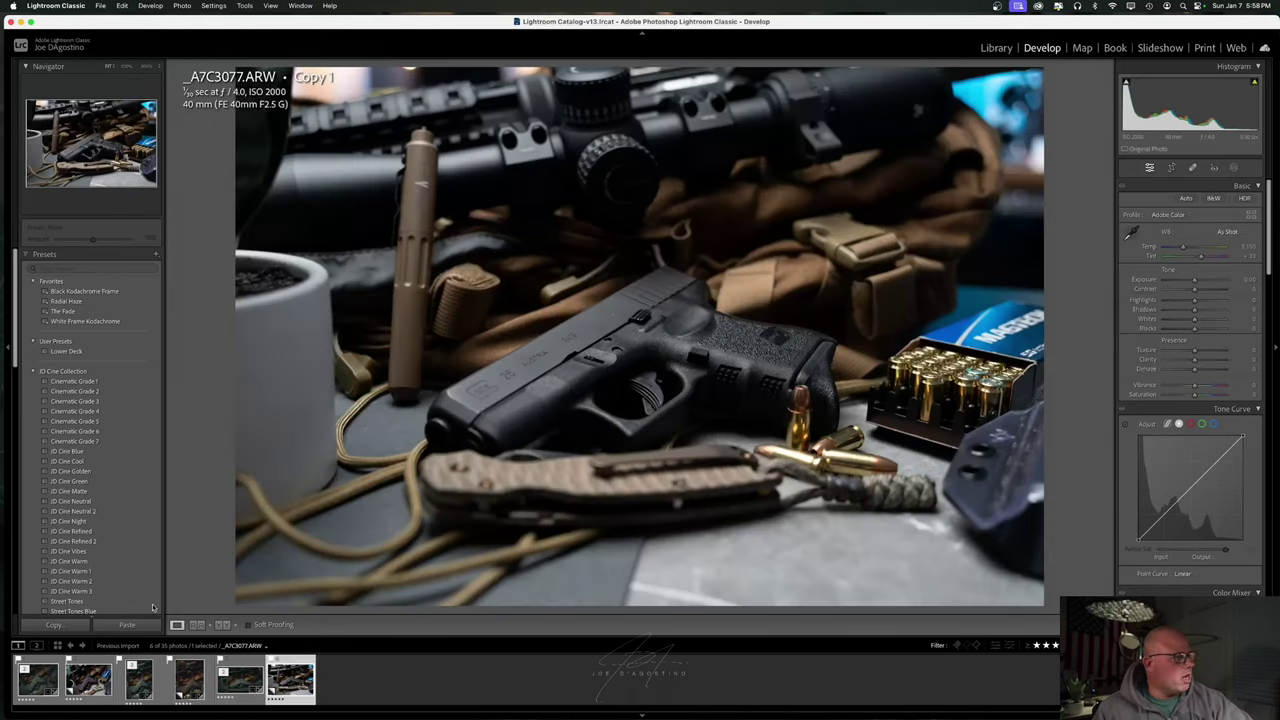
{"action": "left_click", "coordinate": [134, 624]}
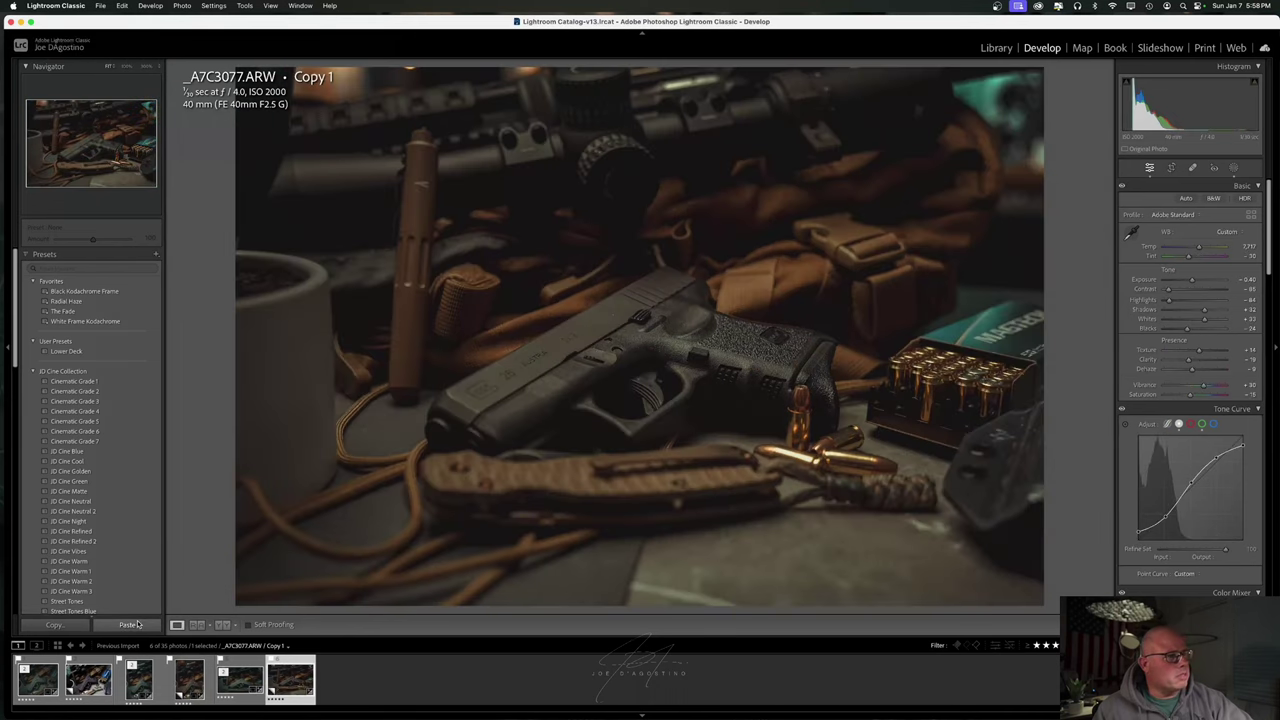
Move, resize and rotate Mask 1's radial gradient into a wide tilted ellipse centred on the pistol.
{"action": "left_click", "coordinate": [1234, 167]}
{"action": "left_click", "coordinate": [1053, 117]}
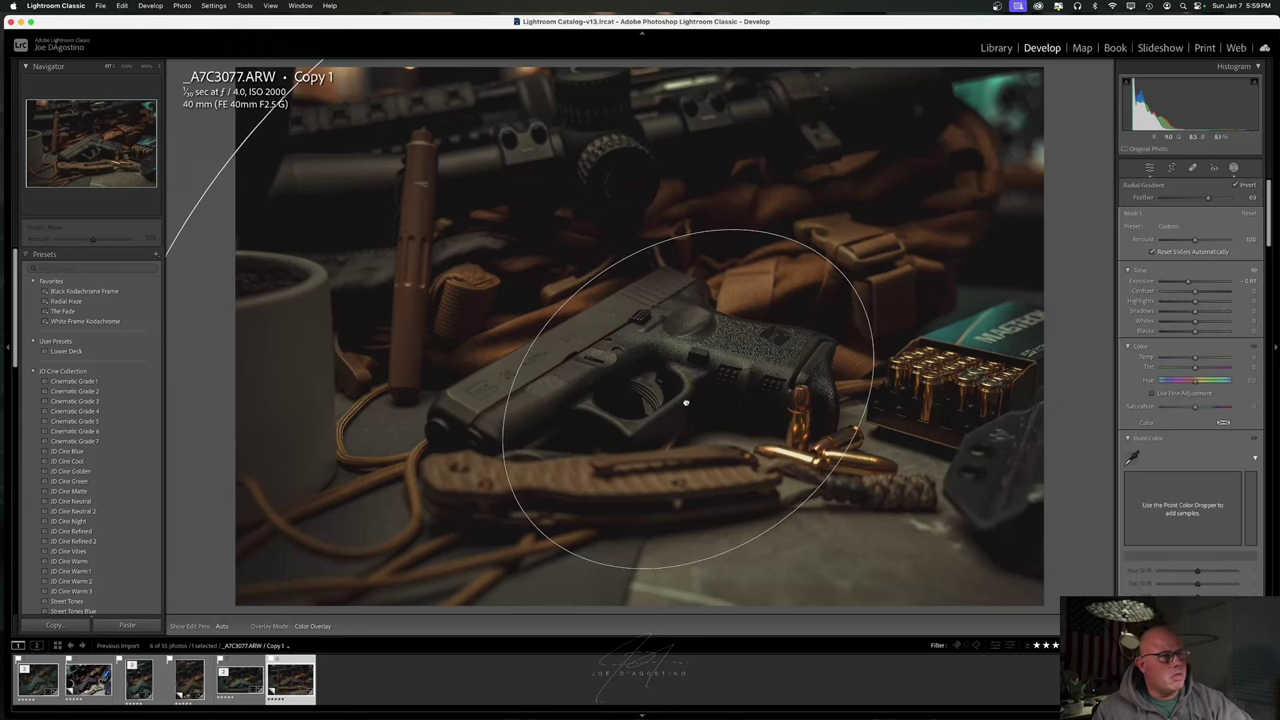
{"action": "left_click_drag", "start_coordinate": [687, 399], "coordinate": [439, 304]}
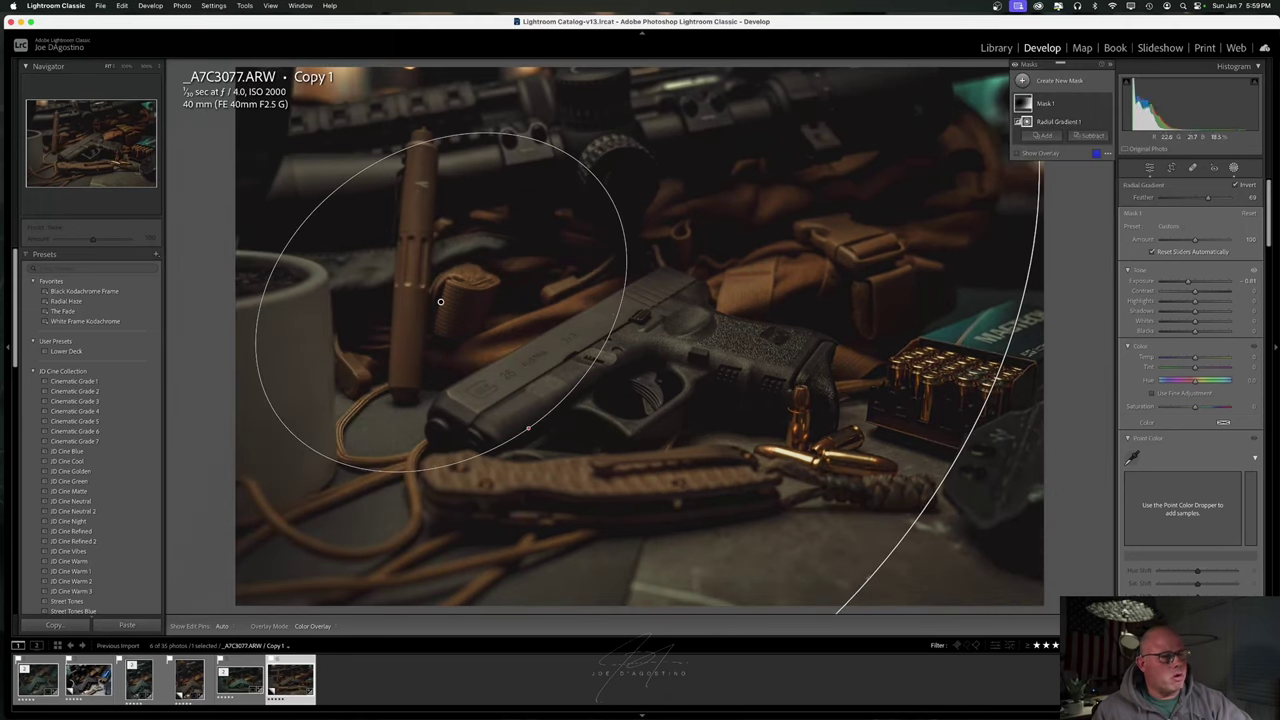
{"action": "left_click_drag", "start_coordinate": [808, 534], "coordinate": [790, 474]}
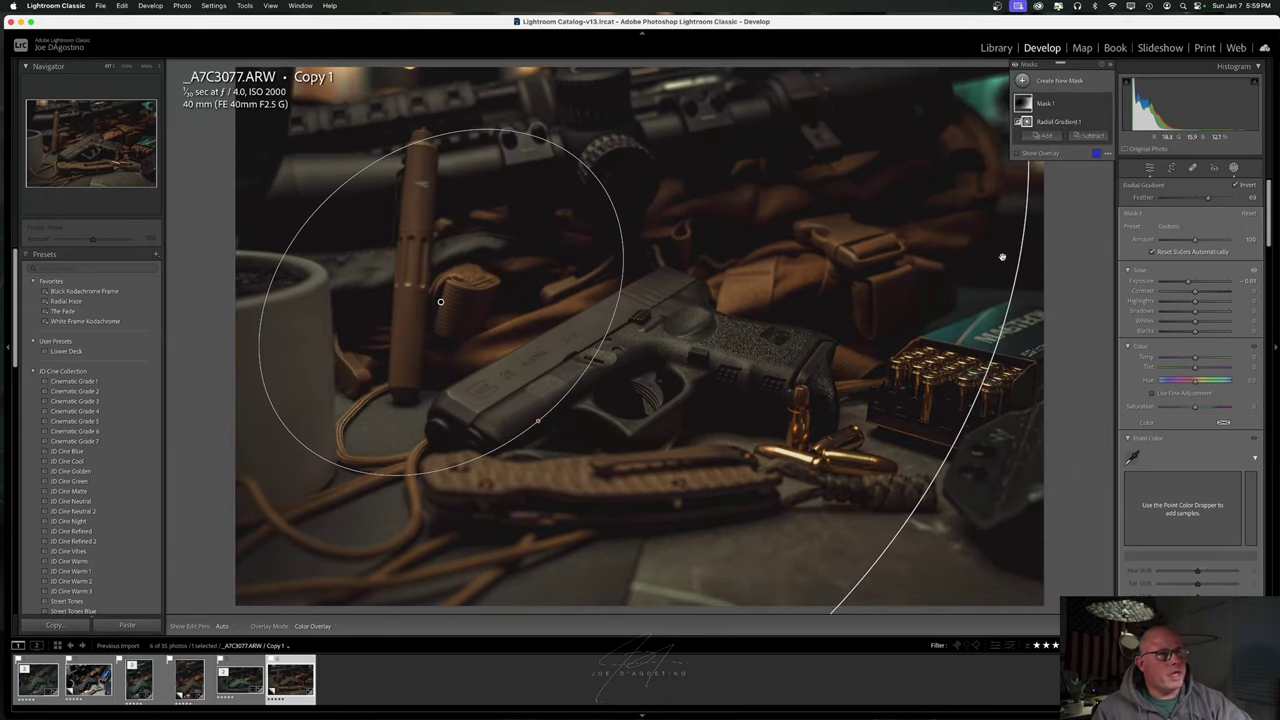
{"action": "left_click_drag", "start_coordinate": [699, 246], "coordinate": [614, 543]}
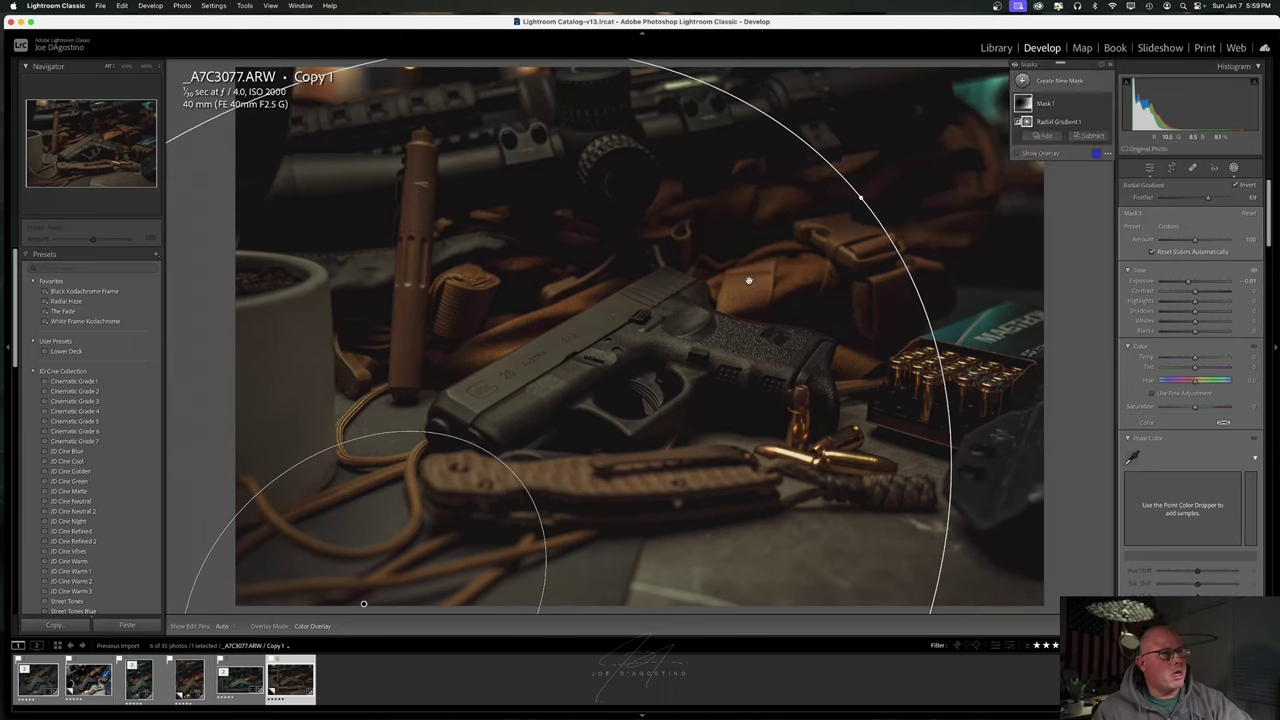
{"action": "left_click_drag", "start_coordinate": [860, 195], "coordinate": [687, 247]}
{"action": "key", "text": "super+z"}
{"action": "left_click_drag", "start_coordinate": [427, 549], "coordinate": [519, 473]}
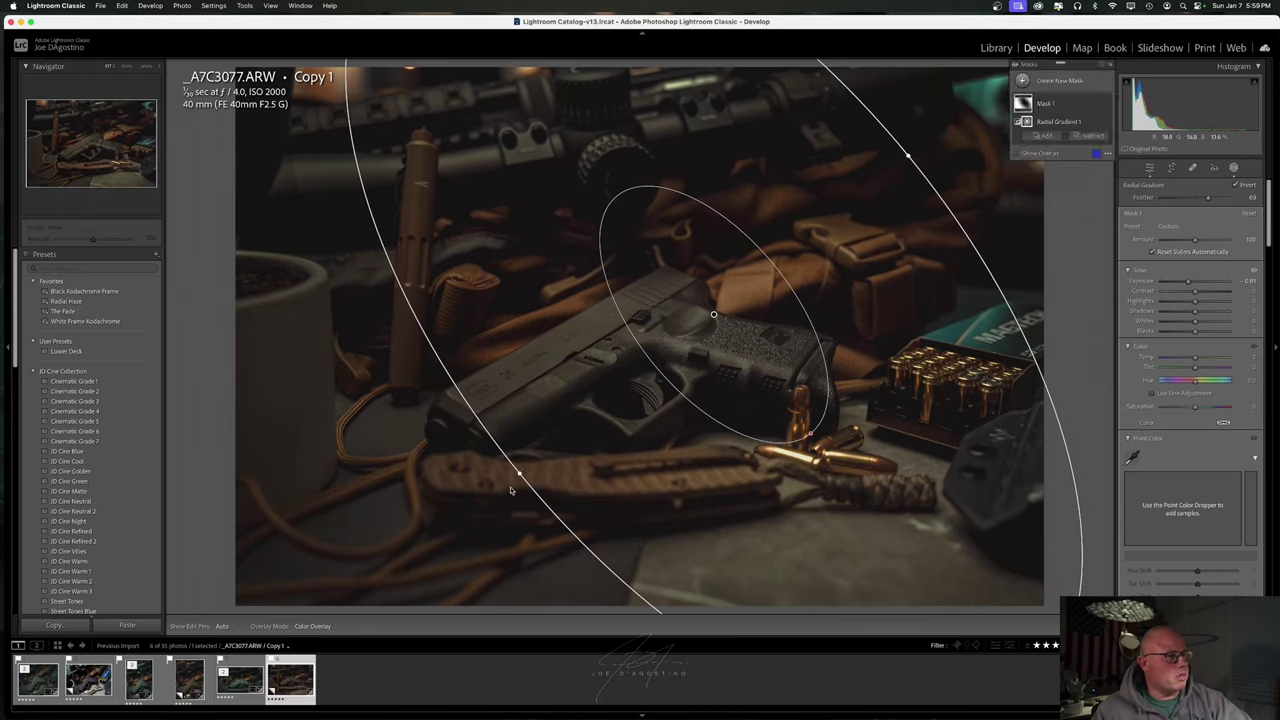
{"action": "left_click_drag", "start_coordinate": [519, 475], "coordinate": [792, 560]}
{"action": "left_click_drag", "start_coordinate": [712, 316], "coordinate": [608, 352]}
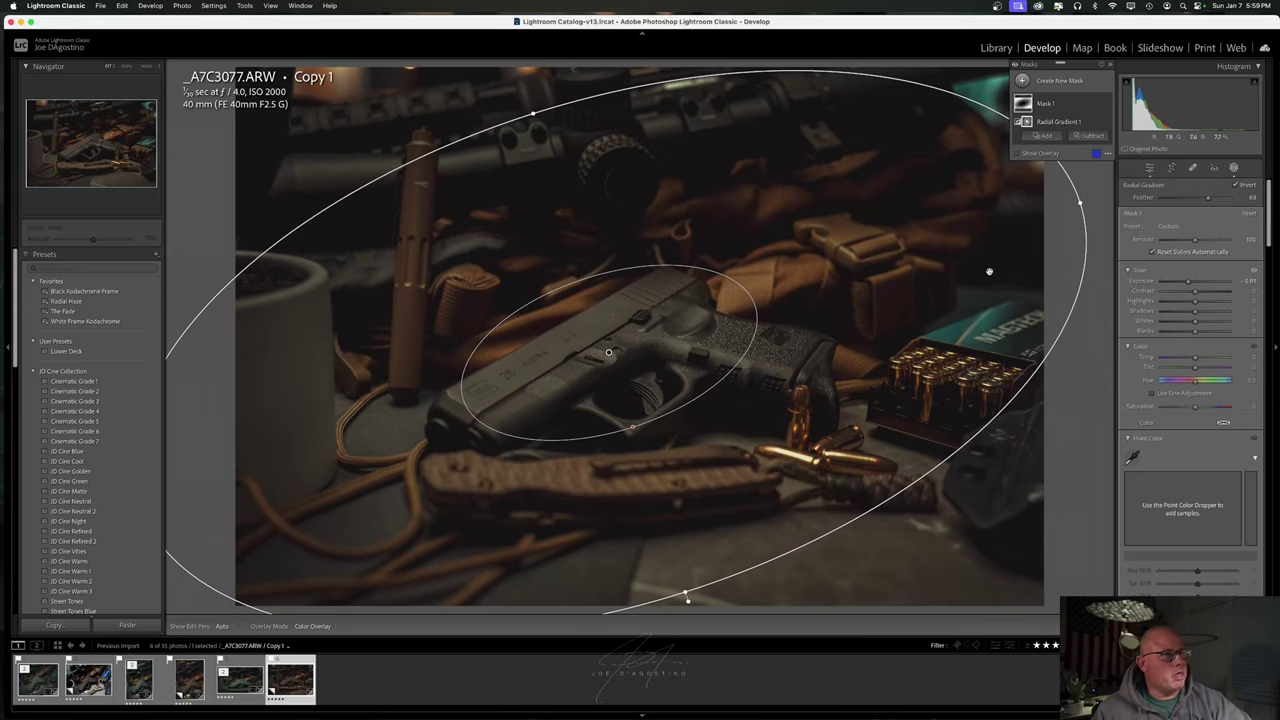
Reduce the radial gradient's Feather, raise the mask's Exposure to about −0.4, and leave masking.
{"action": "left_click_drag", "start_coordinate": [632, 428], "coordinate": [754, 476]}
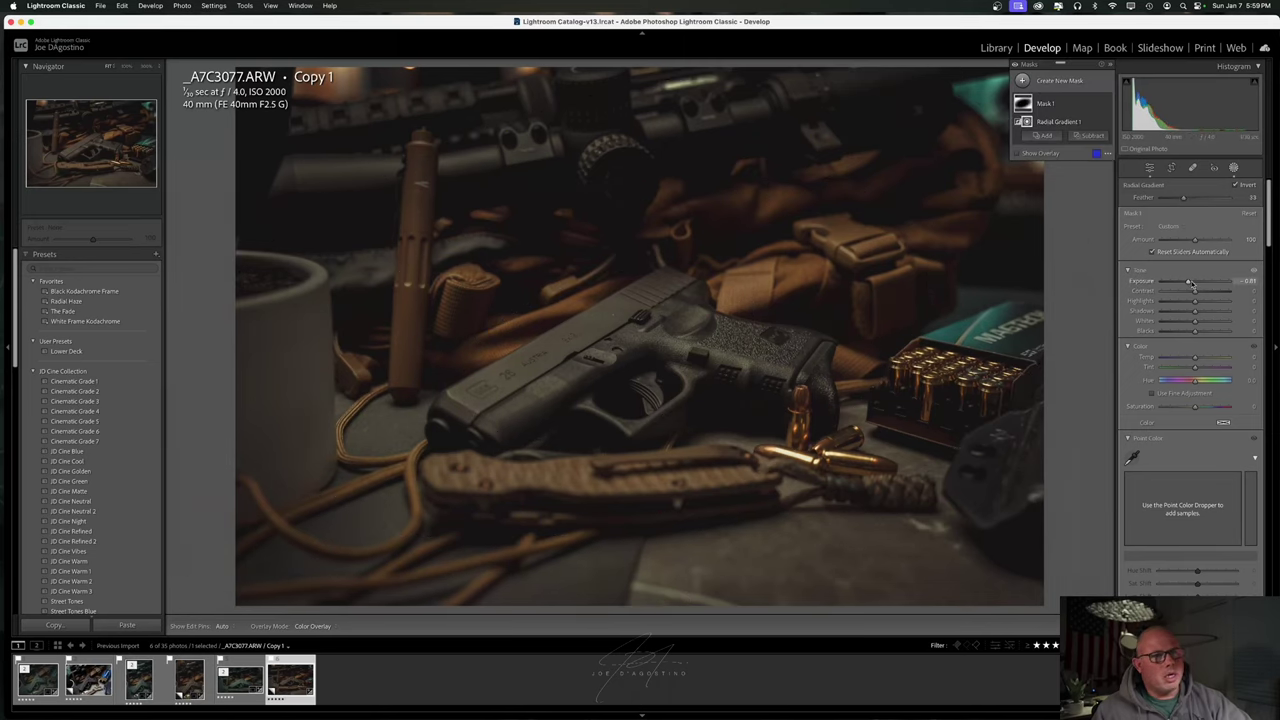
{"action": "left_click_drag", "start_coordinate": [1186, 283], "coordinate": [1192, 283]}
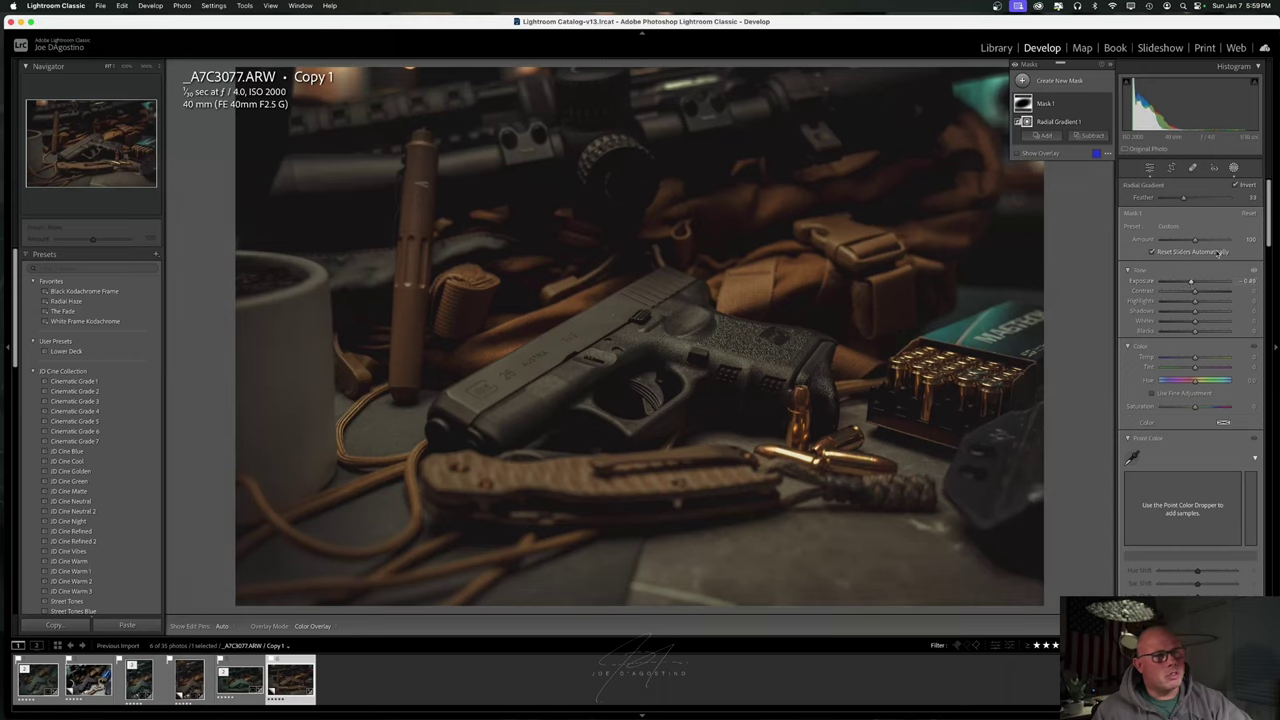
{"action": "left_click", "coordinate": [1237, 170]}
{"action": "scroll", "coordinate": [1200, 410], "scroll_direction": "down", "scroll_amount": 10}
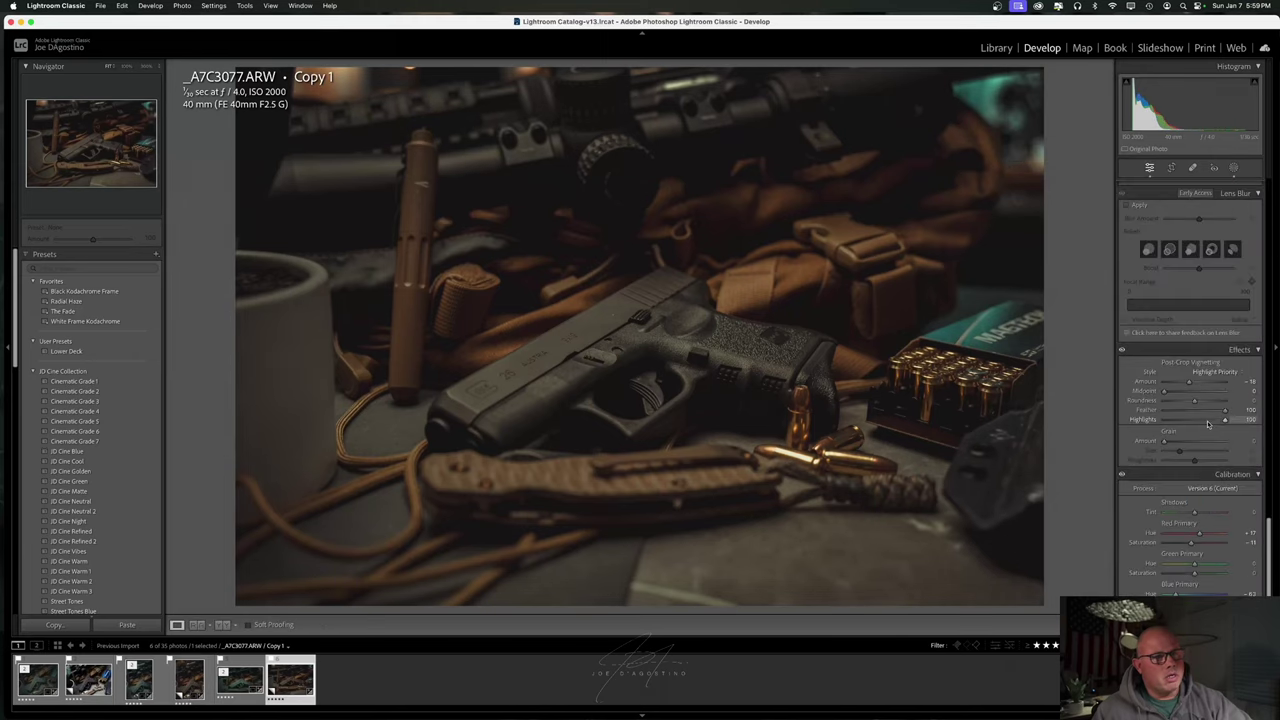
Ease the post-crop vignette Amount to about −13 and raise the photo's Exposure to +0.10.
{"action": "left_click_drag", "start_coordinate": [1189, 383], "coordinate": [1191, 384]}
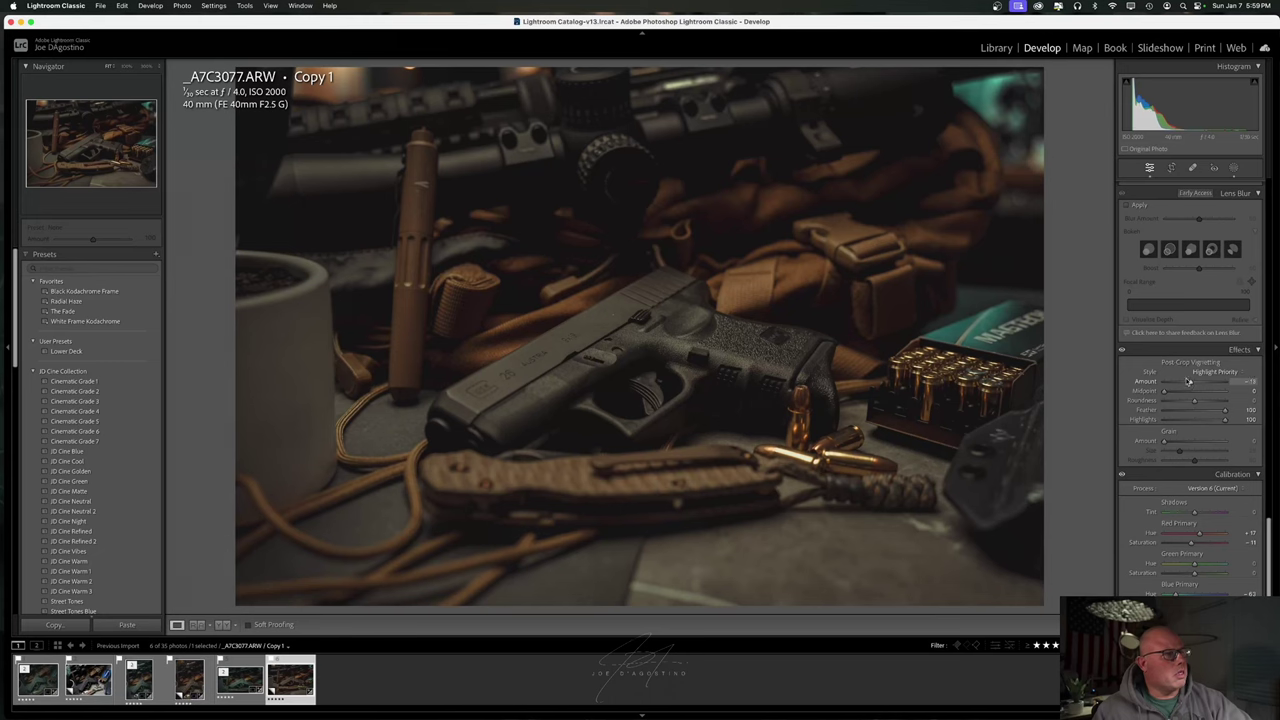
{"action": "scroll", "coordinate": [1190, 340], "scroll_direction": "up", "scroll_amount": 10}
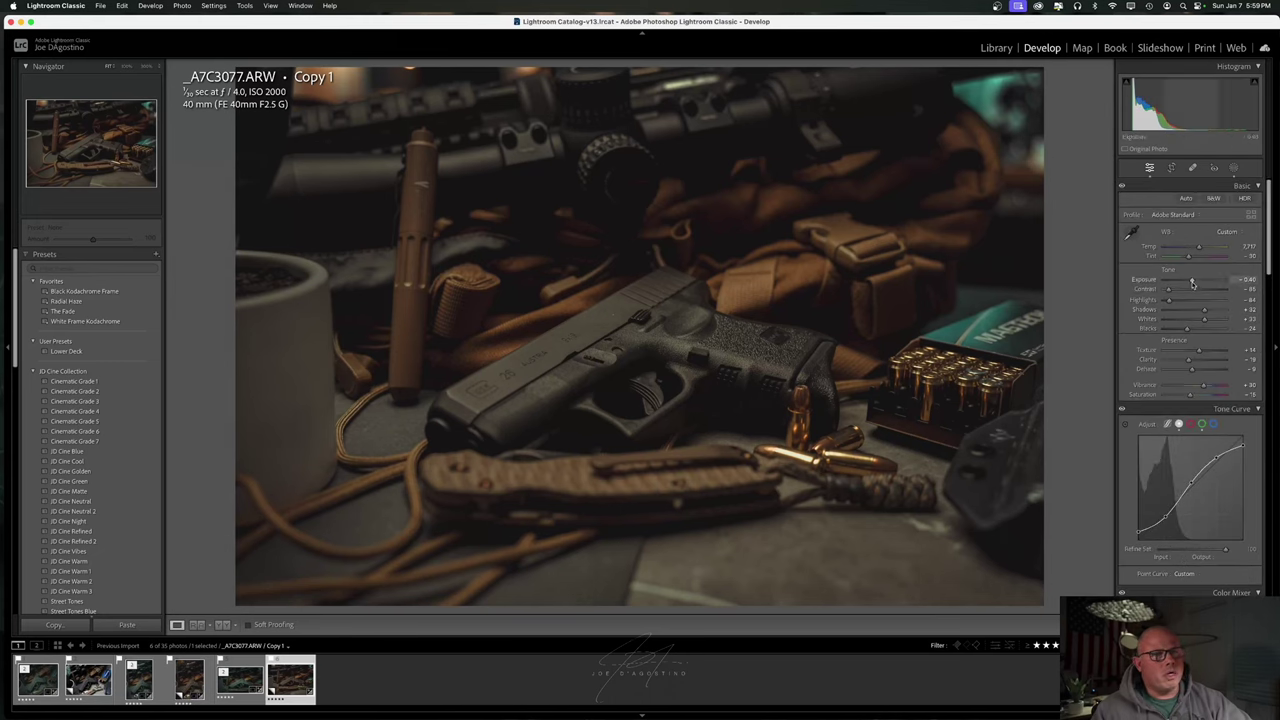
{"action": "left_click_drag", "start_coordinate": [1193, 284], "coordinate": [1196, 284]}
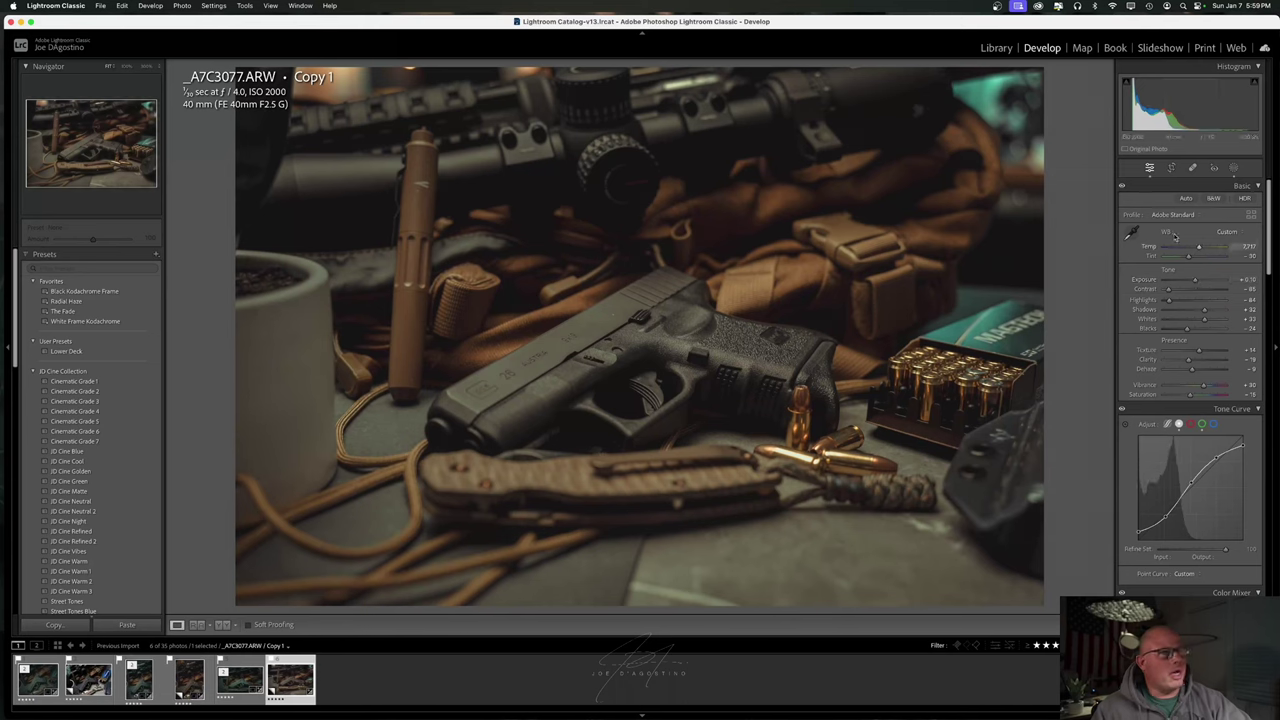
Remove a small spot on the pistol's slide with the Remove tool and close the tool.
{"action": "left_click", "coordinate": [1192, 168]}
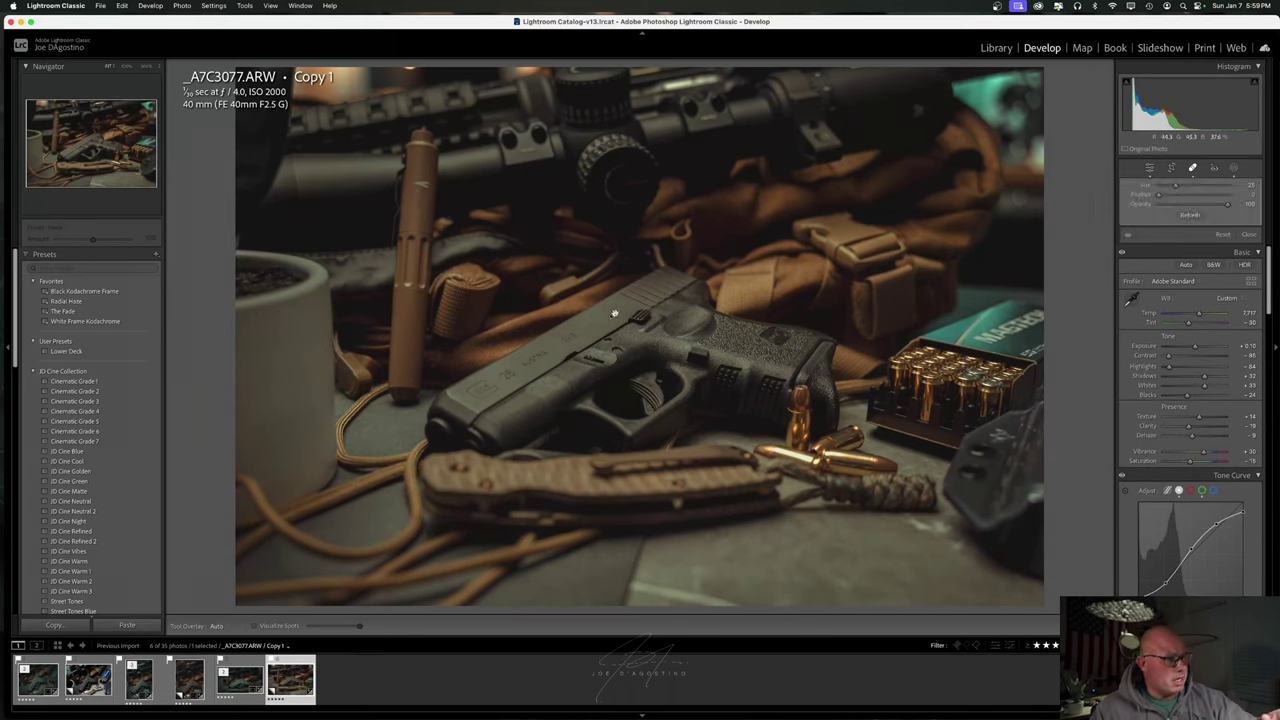
{"action": "left_click", "coordinate": [613, 314]}
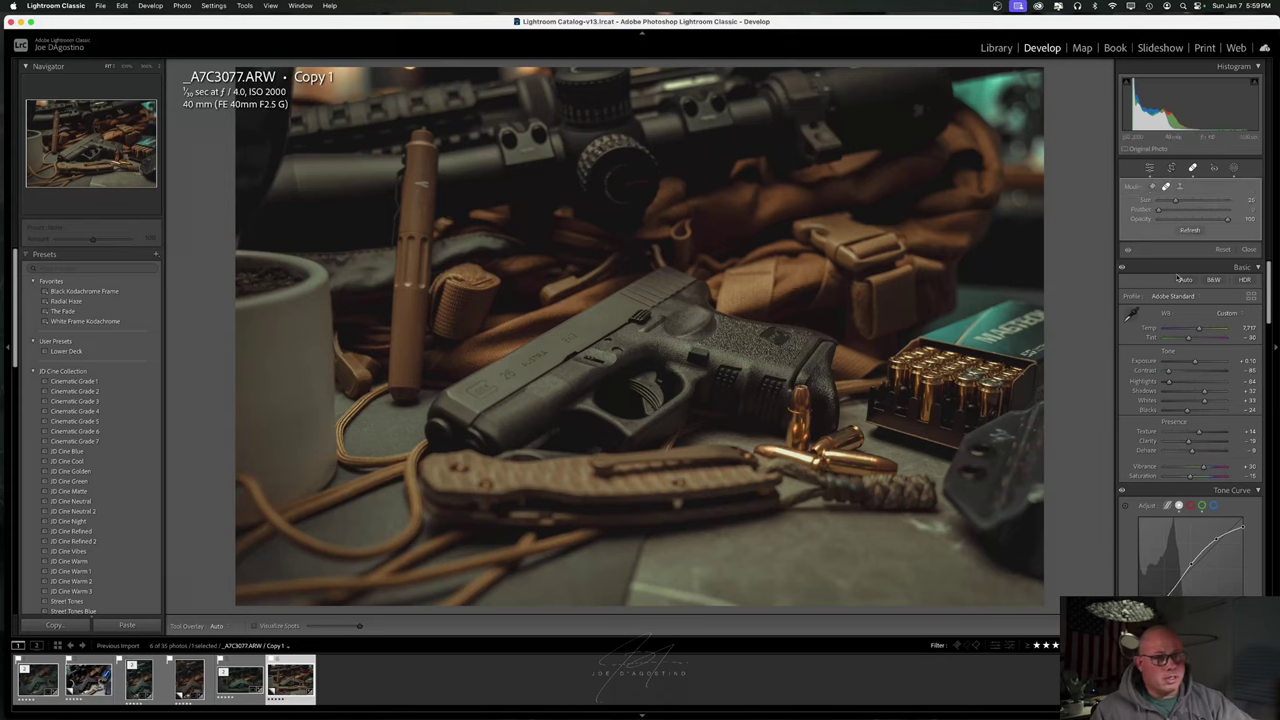
{"action": "left_click", "coordinate": [1249, 250]}
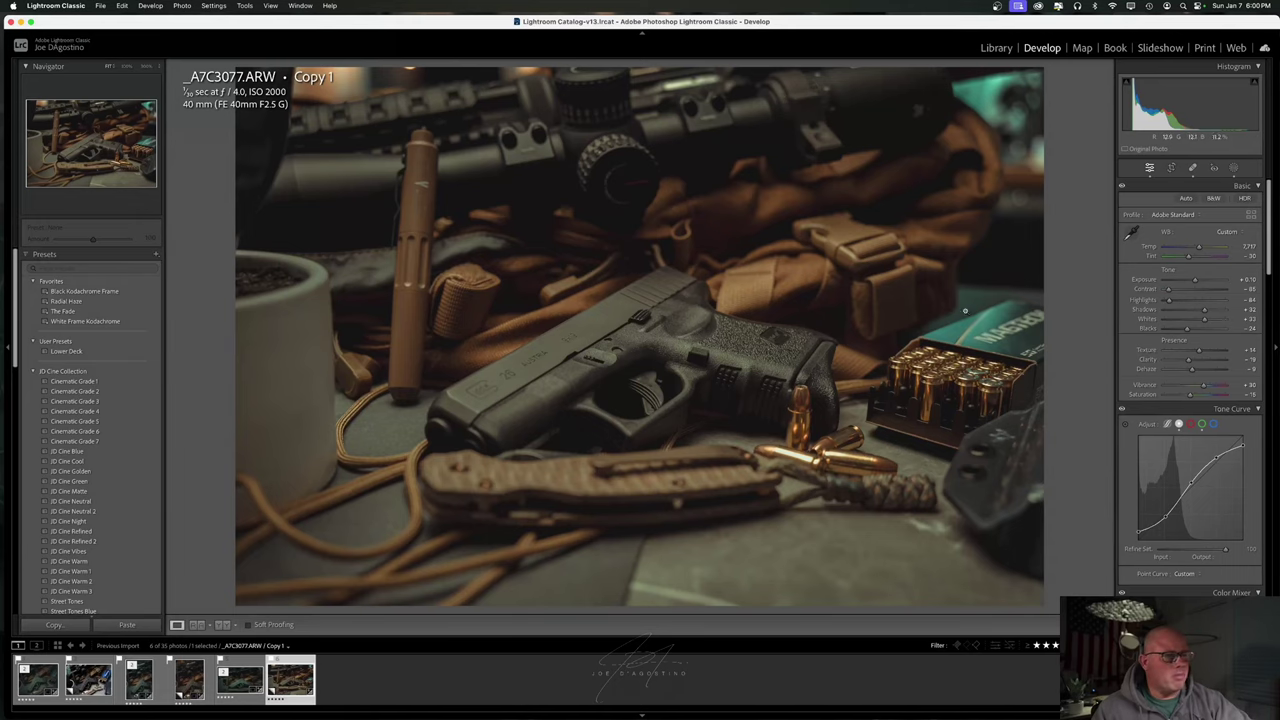
Crop the photo tighter at its bottom and both sides, reposition the image so the pistol stays central, and apply the crop.
{"action": "left_click", "coordinate": [1171, 168]}
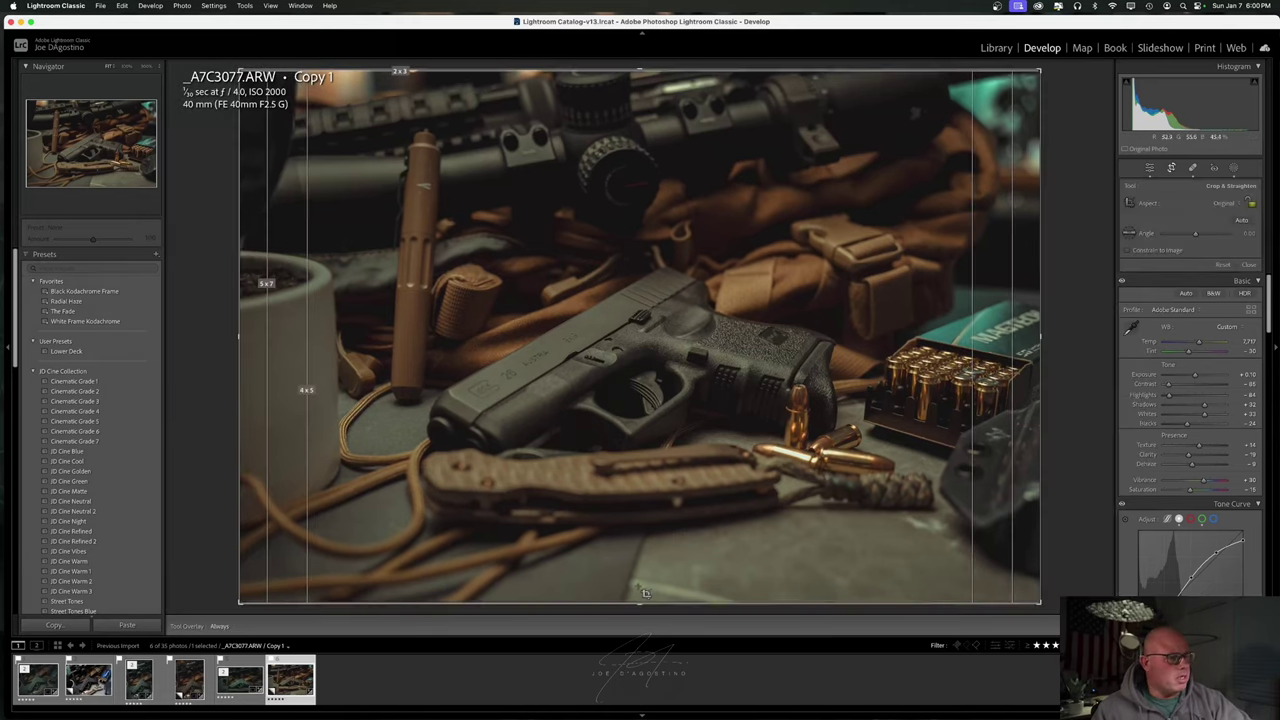
{"action": "left_click_drag", "start_coordinate": [638, 606], "coordinate": [638, 596]}
{"action": "key", "text": "super+z"}
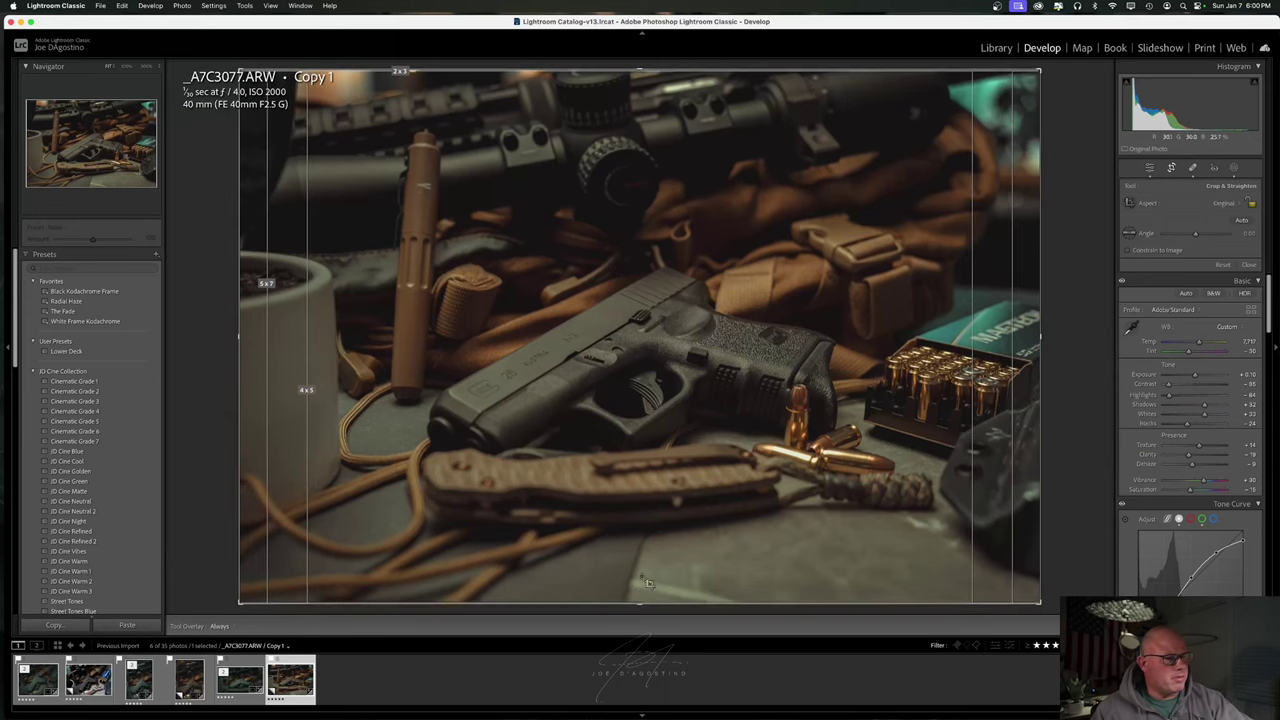
{"action": "left_click_drag", "start_coordinate": [638, 602], "coordinate": [638, 578]}
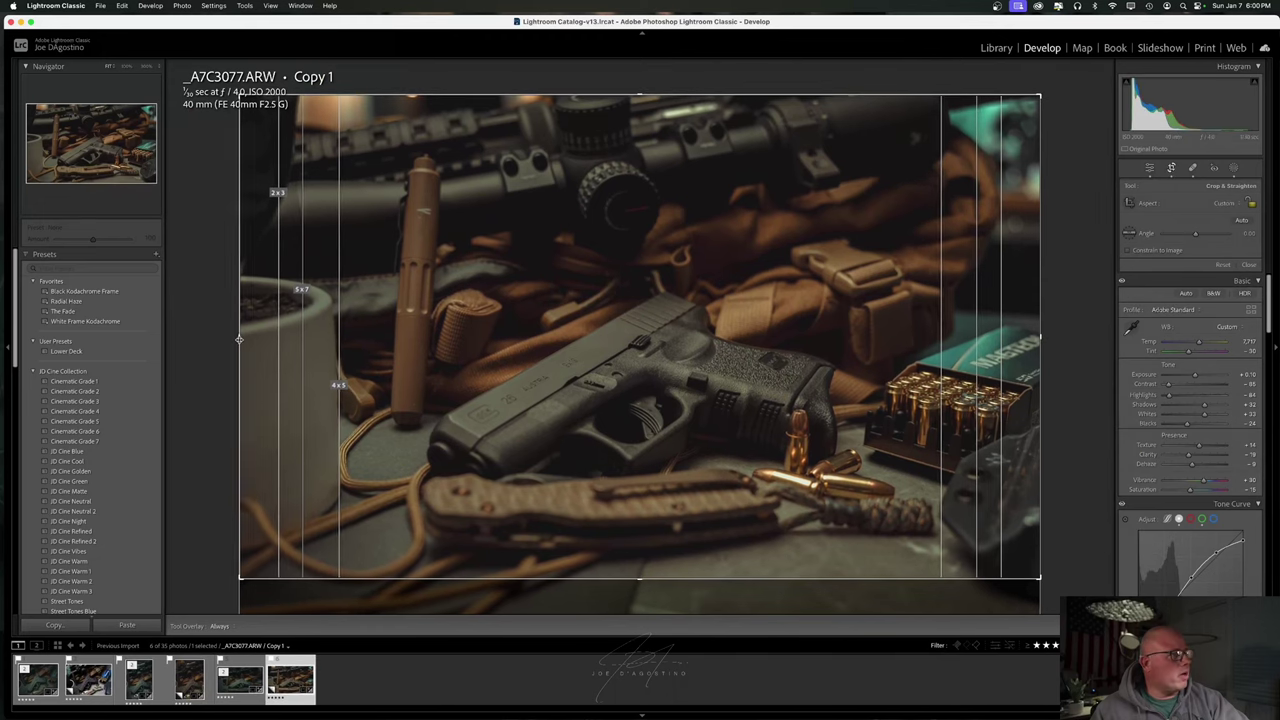
{"action": "left_click_drag", "start_coordinate": [238, 340], "coordinate": [275, 340]}
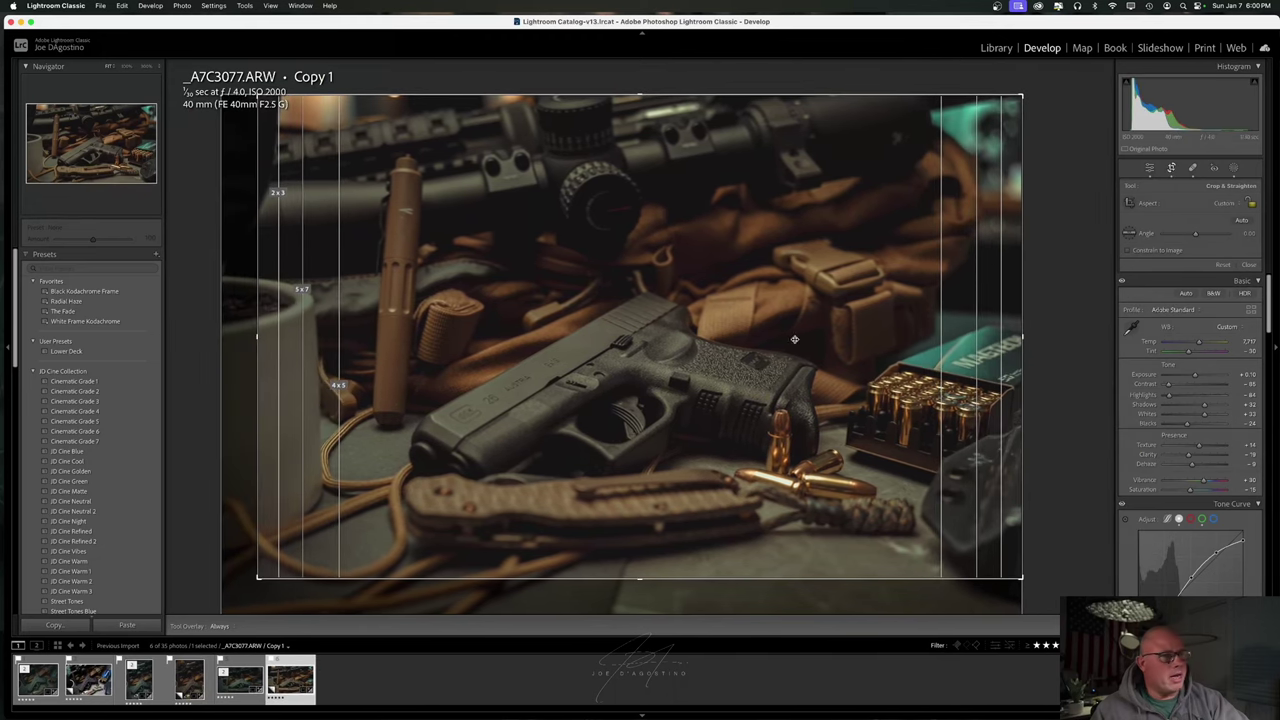
{"action": "left_click_drag", "start_coordinate": [1021, 339], "coordinate": [1000, 339]}
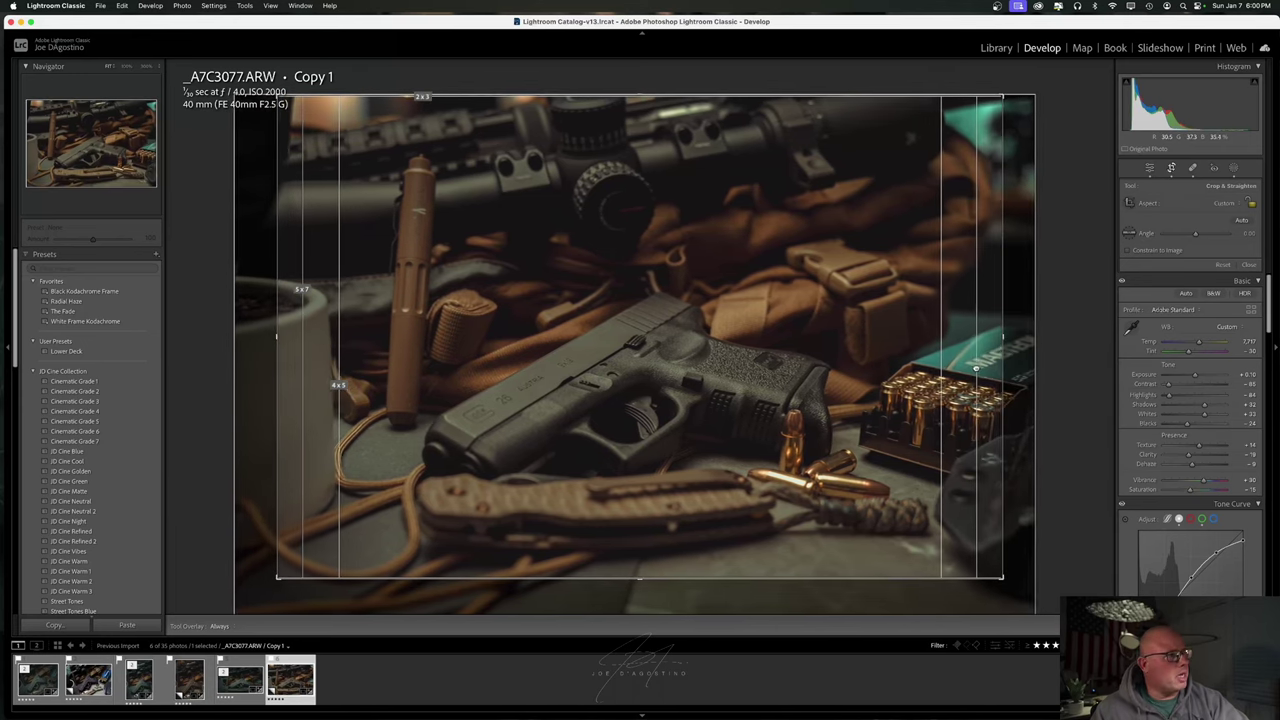
{"action": "left_click_drag", "start_coordinate": [976, 368], "coordinate": [965, 368]}
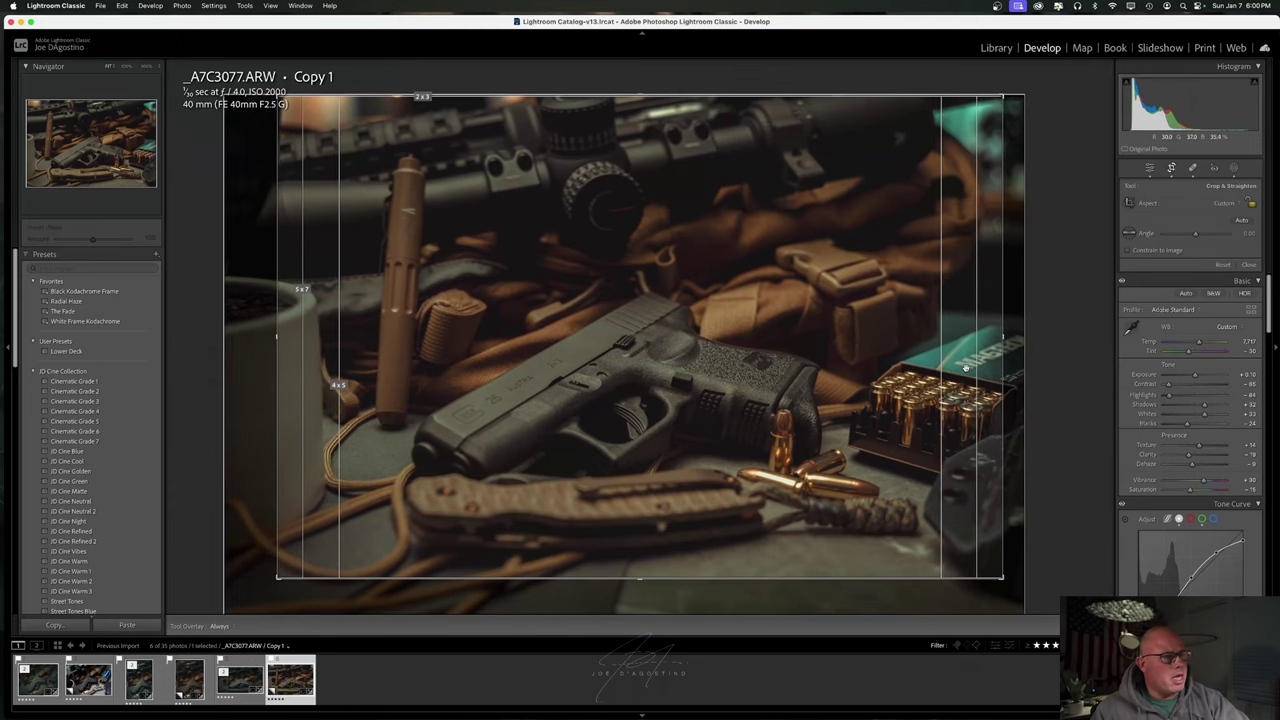
{"action": "key", "text": "Return"}
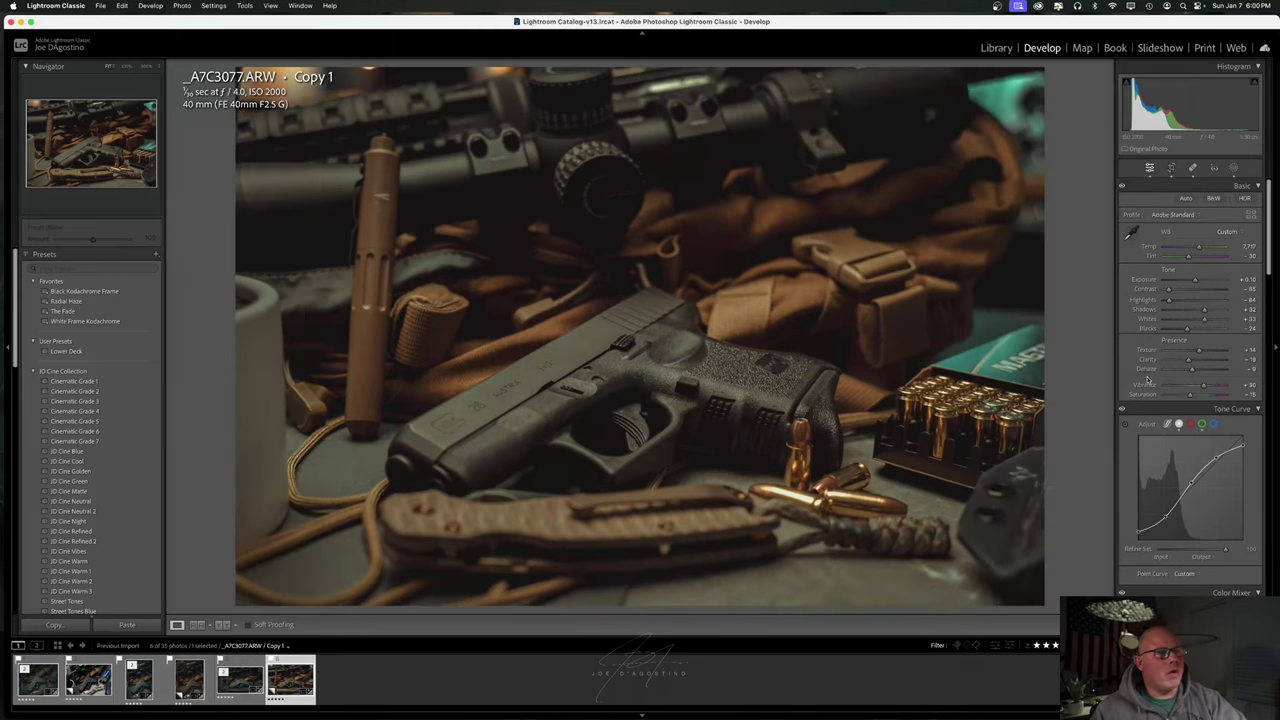
{"action": "left_click_drag", "start_coordinate": [1186, 333], "coordinate": [1186, 333]}
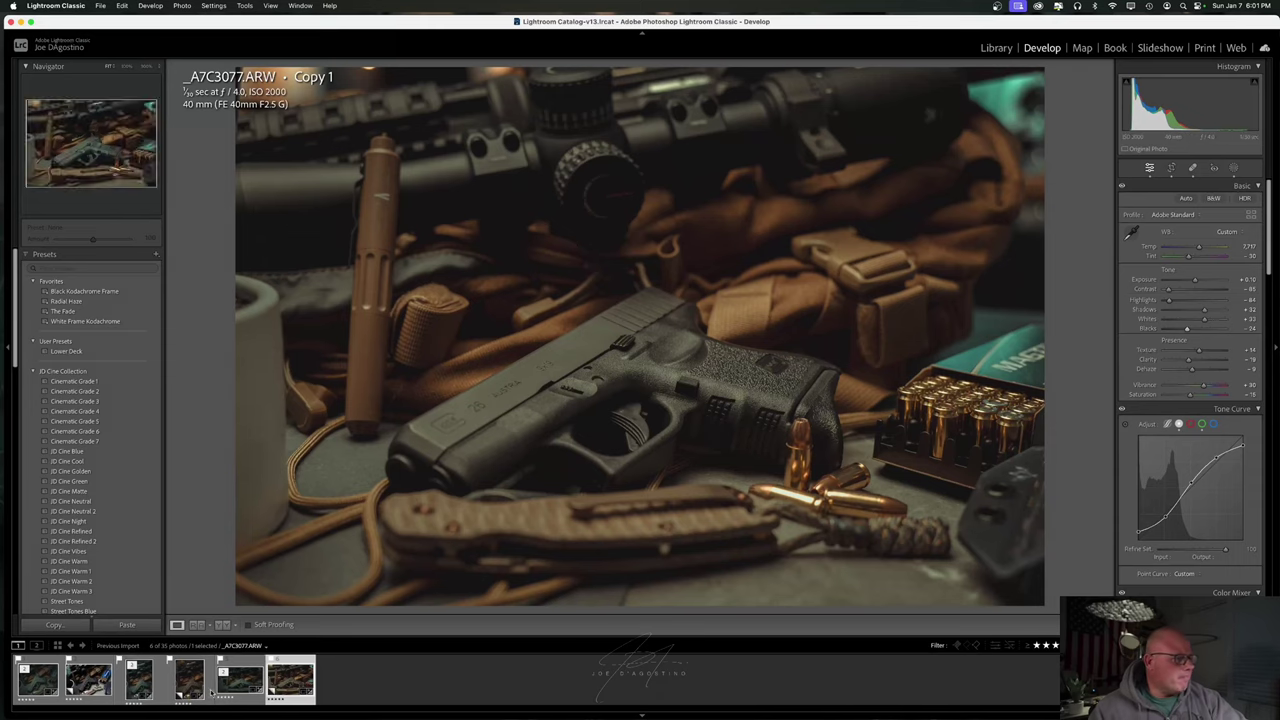
On _A7C3075.ARW Copy 1, create a brush mask with slightly raised Exposure and paint the dark patterned fabric at the photo's upper-left edge.
{"action": "left_click", "coordinate": [189, 680]}
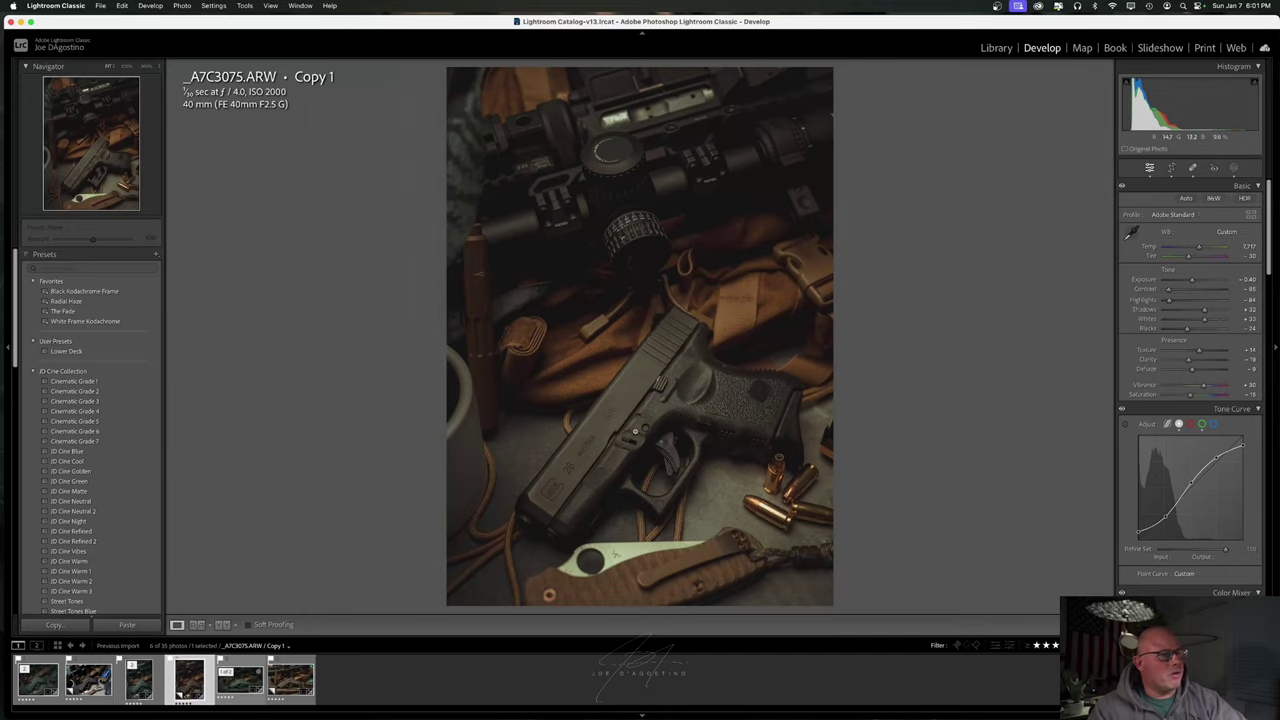
{"action": "left_click", "coordinate": [1234, 170]}
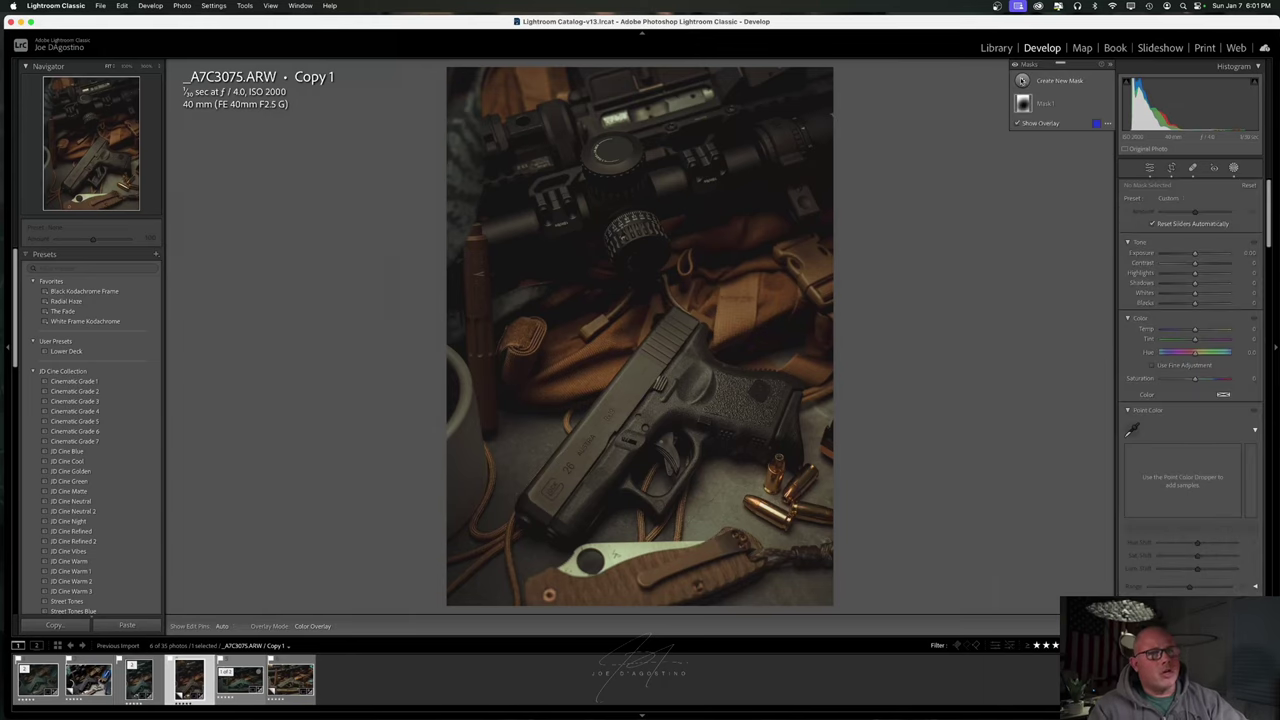
{"action": "left_click", "coordinate": [1022, 80]}
{"action": "left_click", "coordinate": [1074, 182]}
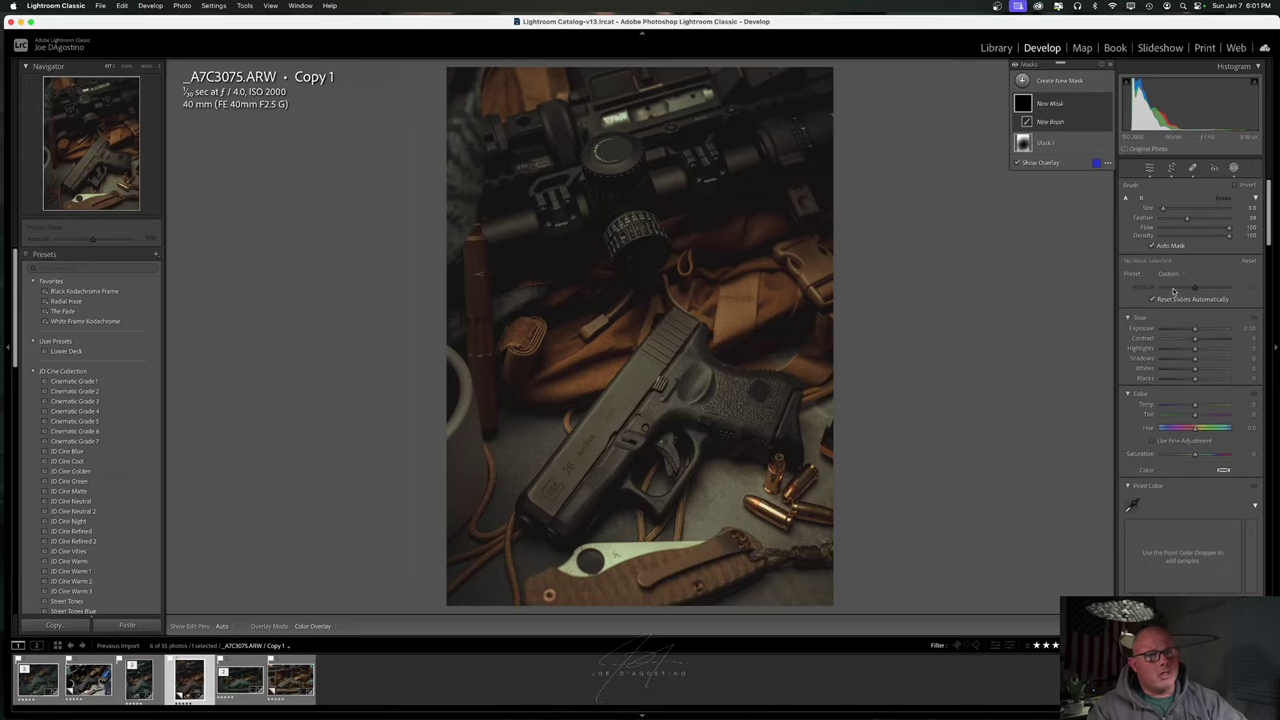
{"action": "left_click", "coordinate": [1170, 274]}
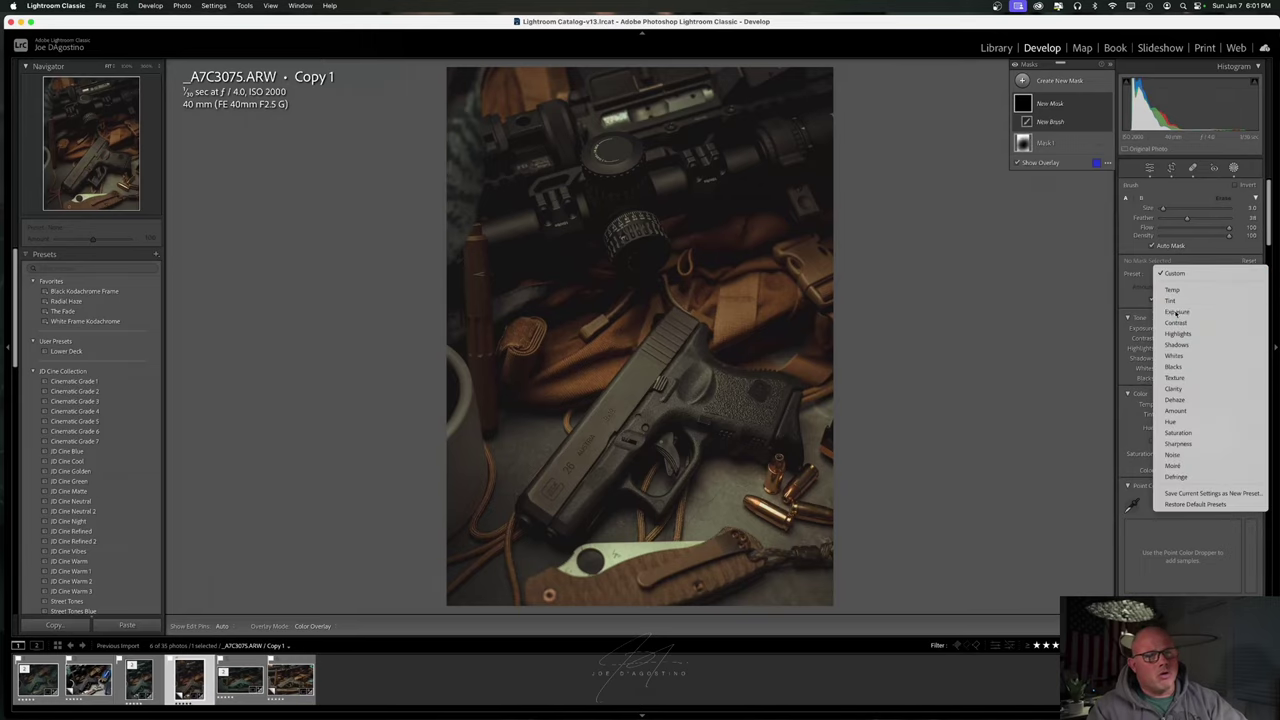
{"action": "left_click", "coordinate": [1177, 312]}
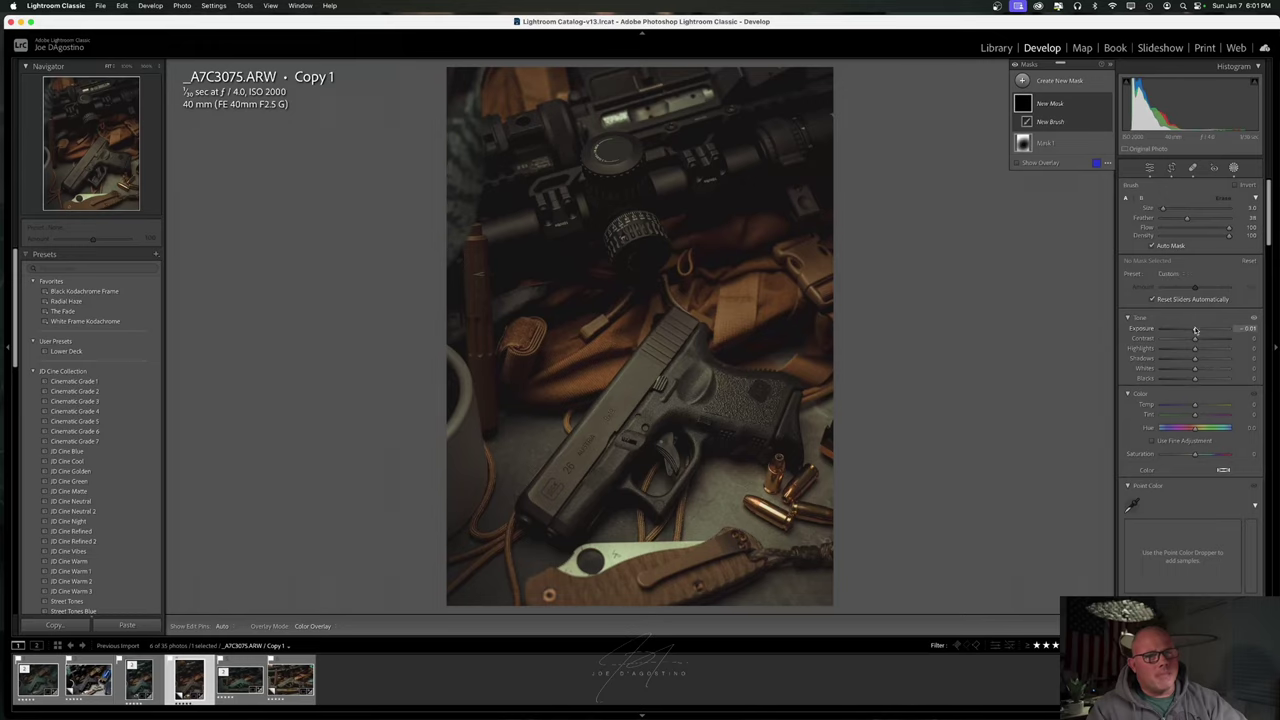
{"action": "left_click", "coordinate": [1197, 330]}
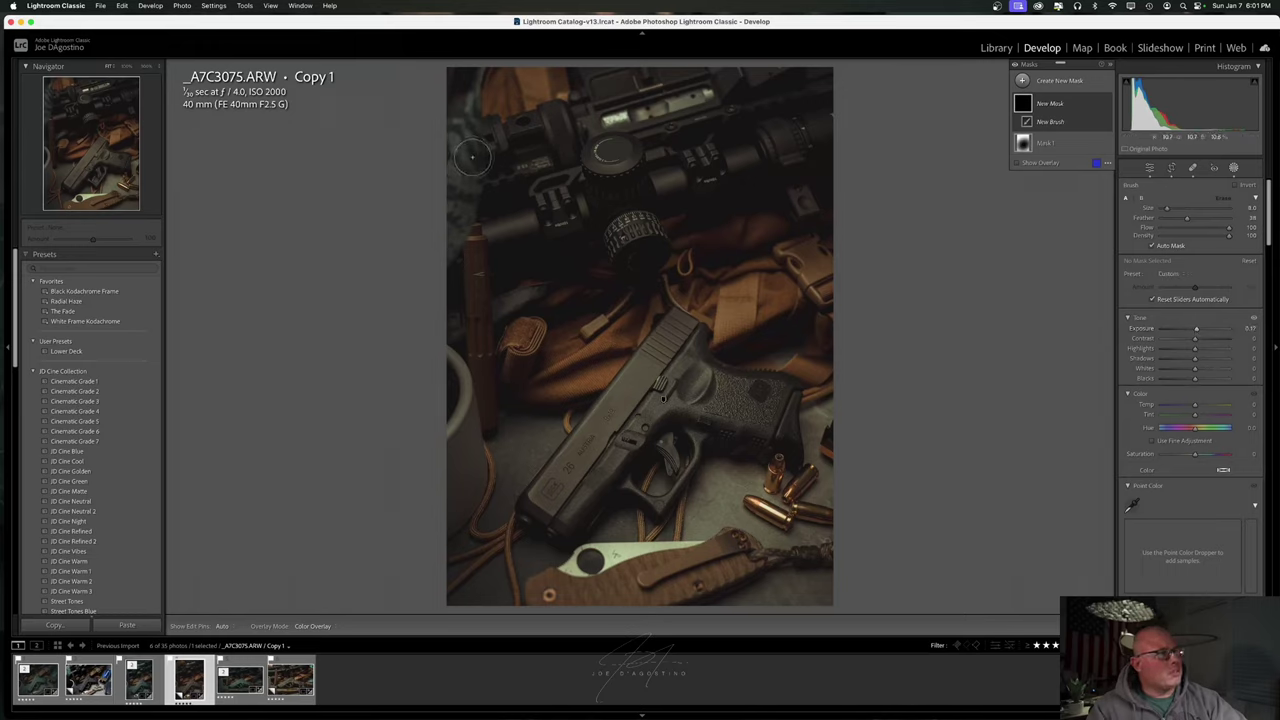
{"action": "mouse_move", "coordinate": [460, 138]}
{"action": "left_mouse_down"}
{"action": "mouse_move", "coordinate": [430, 165]}
{"action": "mouse_move", "coordinate": [465, 180]}
{"action": "mouse_move", "coordinate": [458, 196]}
{"action": "left_mouse_up"}
Raise Mask 2's Exposure further, set its Shadows to 7, compare the photo with and without the mask, and collapse the masks list.
{"action": "left_click_drag", "start_coordinate": [1195, 330], "coordinate": [1202, 331]}
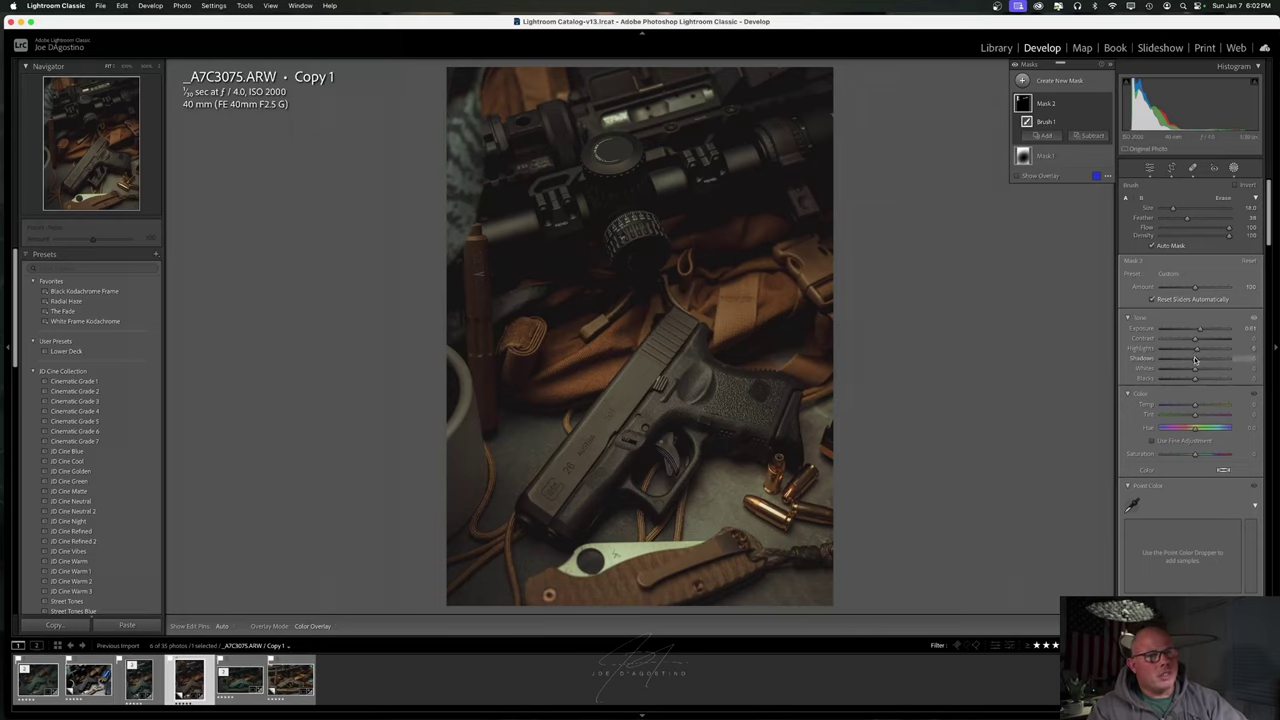
{"action": "left_click_drag", "start_coordinate": [1195, 360], "coordinate": [1198, 360]}
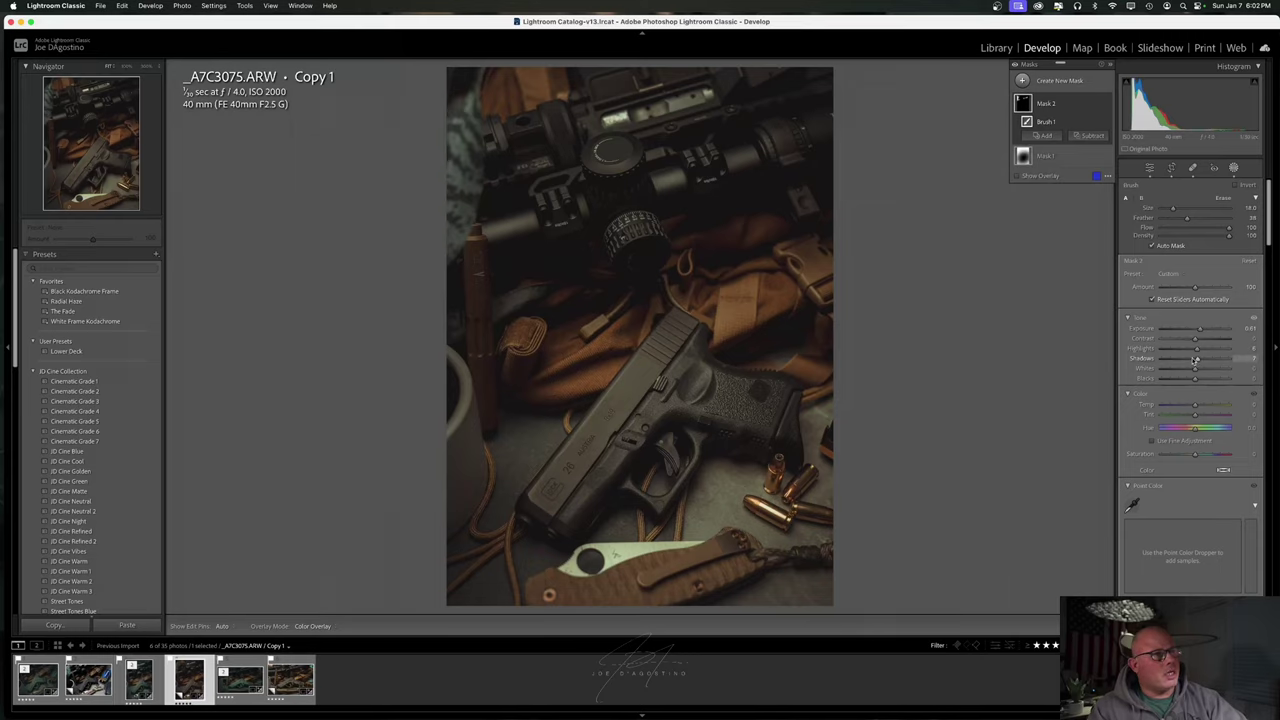
{"action": "left_click", "coordinate": [1107, 105]}
{"action": "left_click", "coordinate": [1107, 105]}
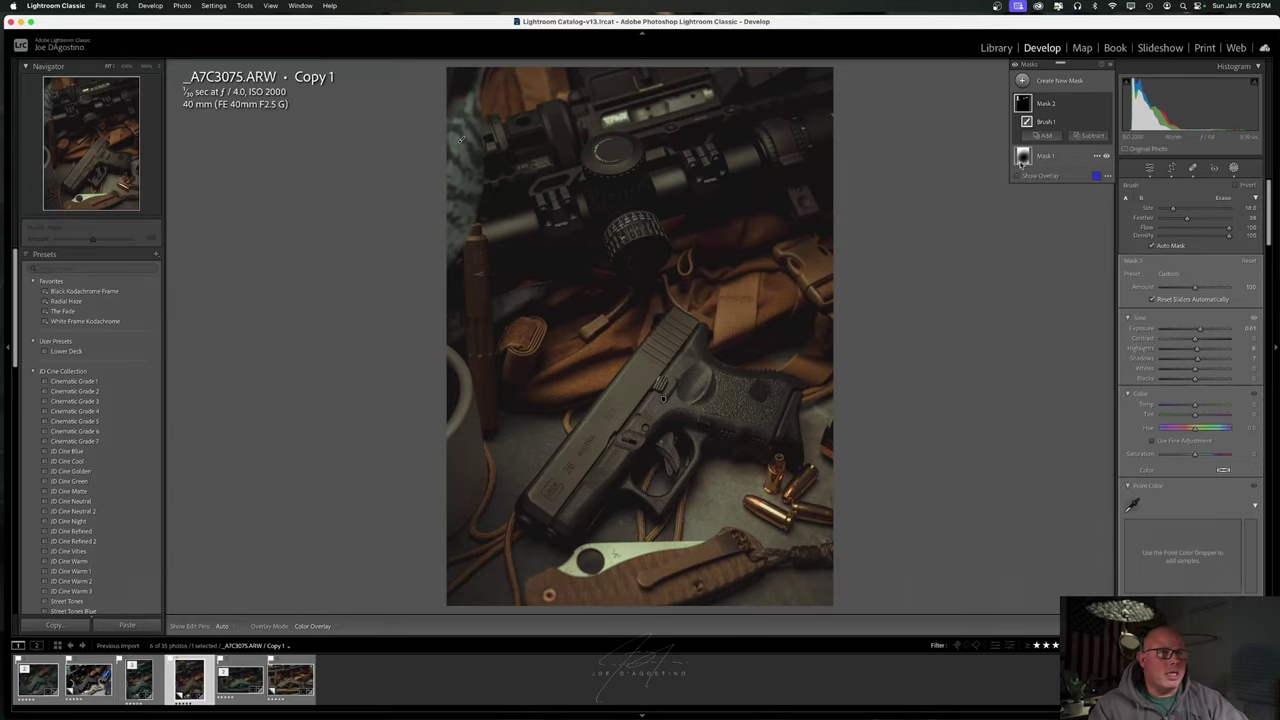
{"action": "left_click", "coordinate": [1110, 65]}
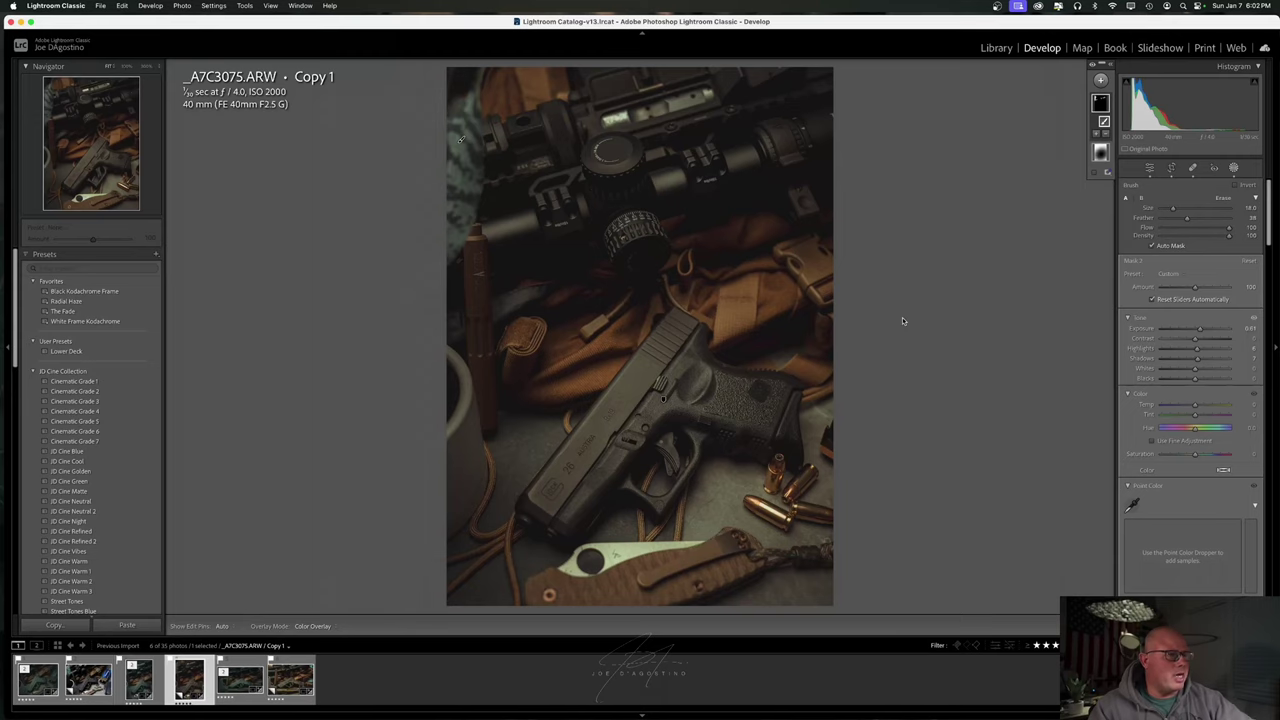
Copy the develop settings of _A7C3077.ARW Copy 1, including Mask 1, and paste them onto _A7C3065.ARW Copy 1.
{"action": "left_click", "coordinate": [42, 684]}
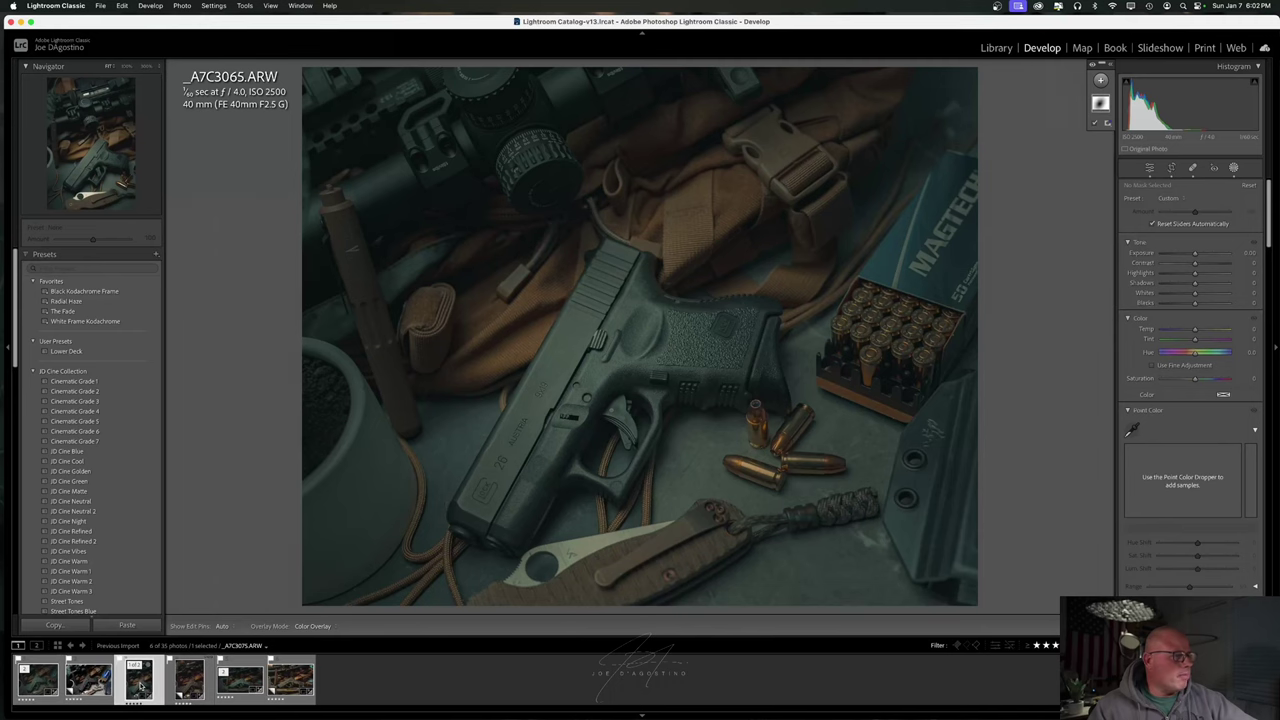
{"action": "left_click", "coordinate": [141, 686]}
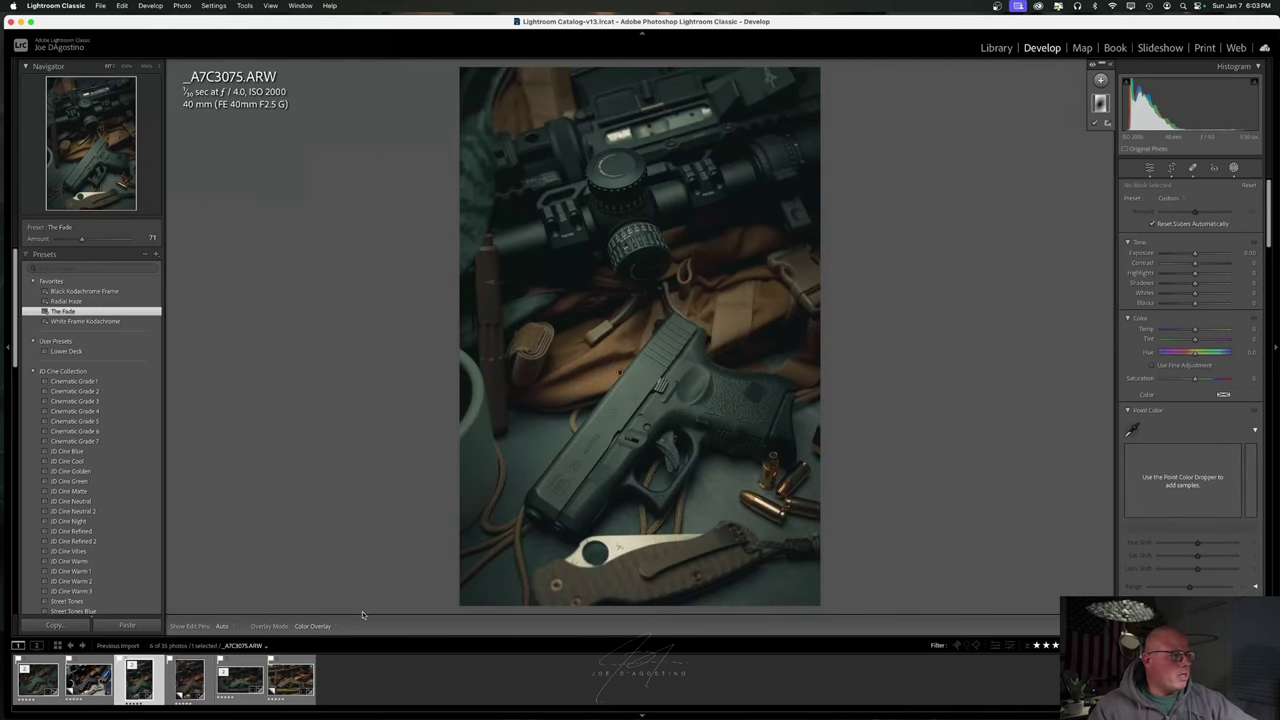
{"action": "left_click", "coordinate": [285, 685]}
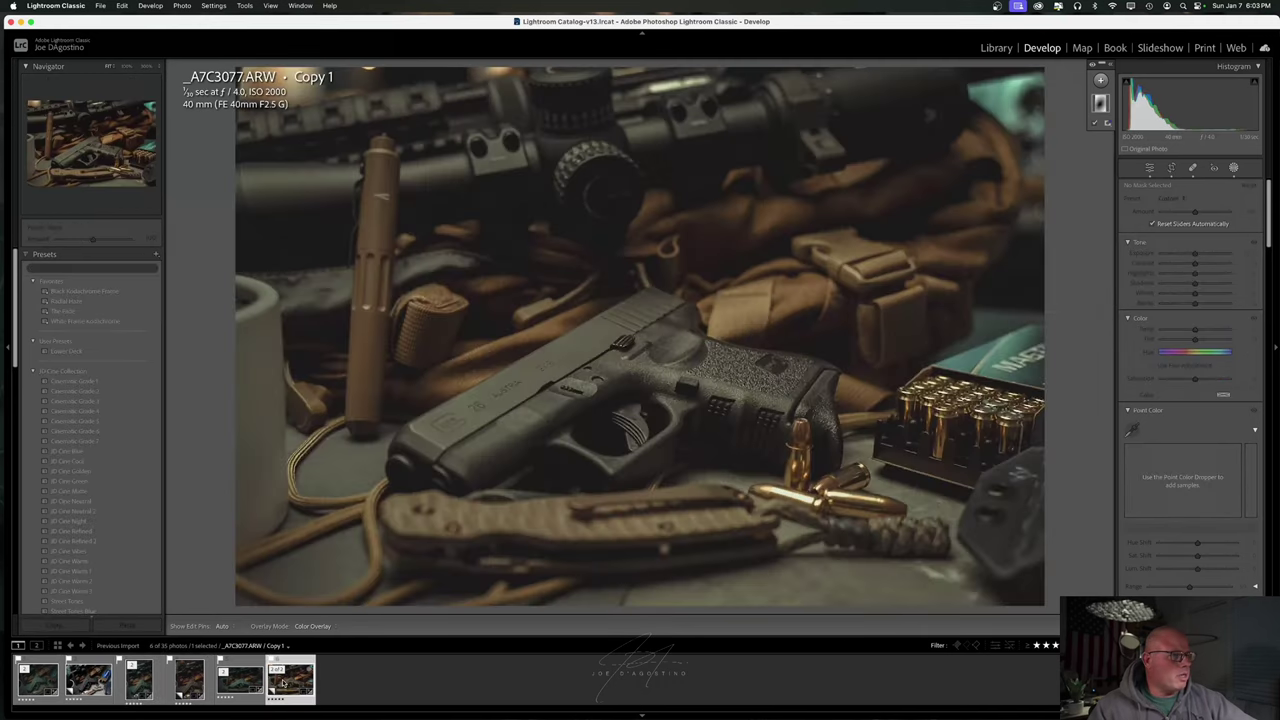
{"action": "right_click", "coordinate": [302, 690]}
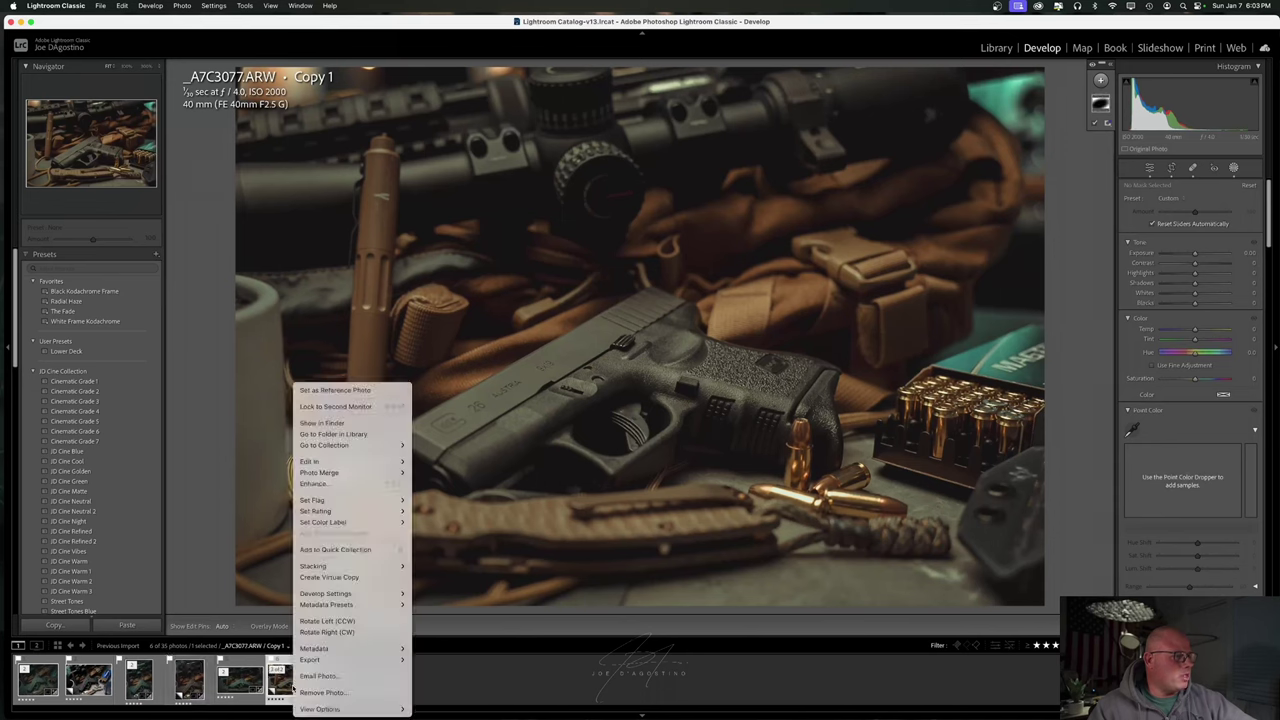
{"action": "mouse_move", "coordinate": [325, 594]}
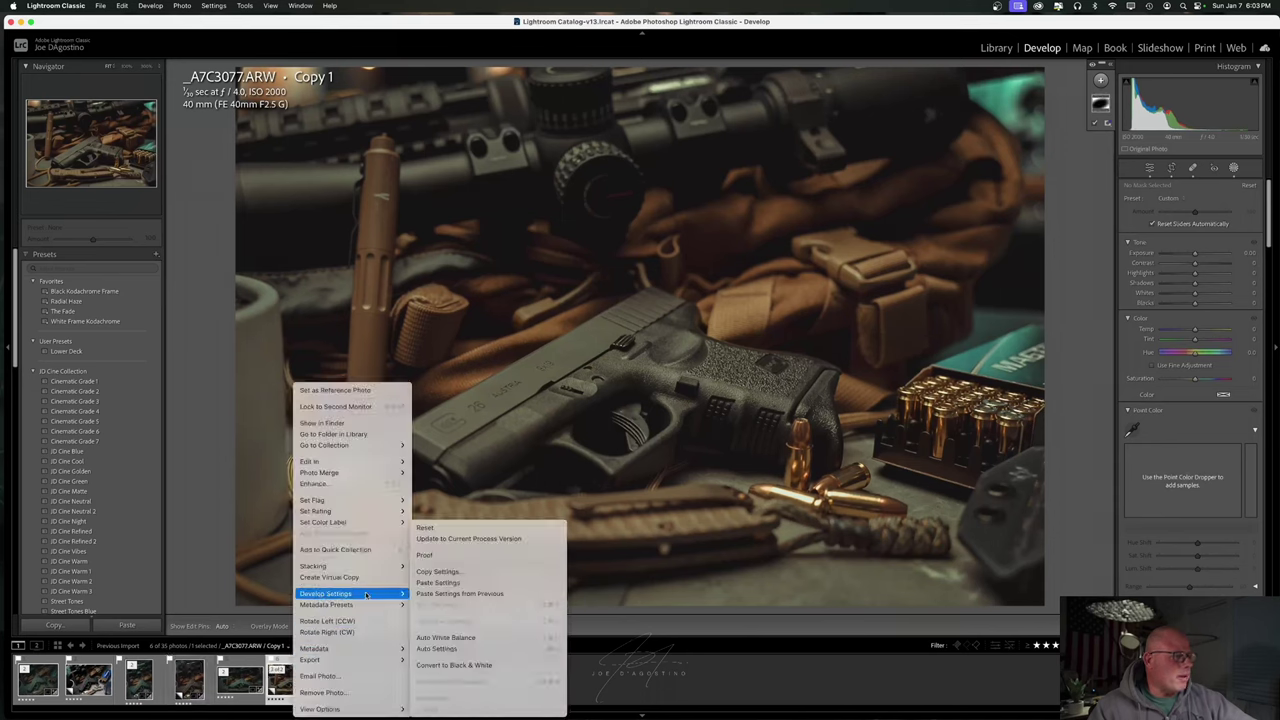
{"action": "left_click", "coordinate": [446, 574]}
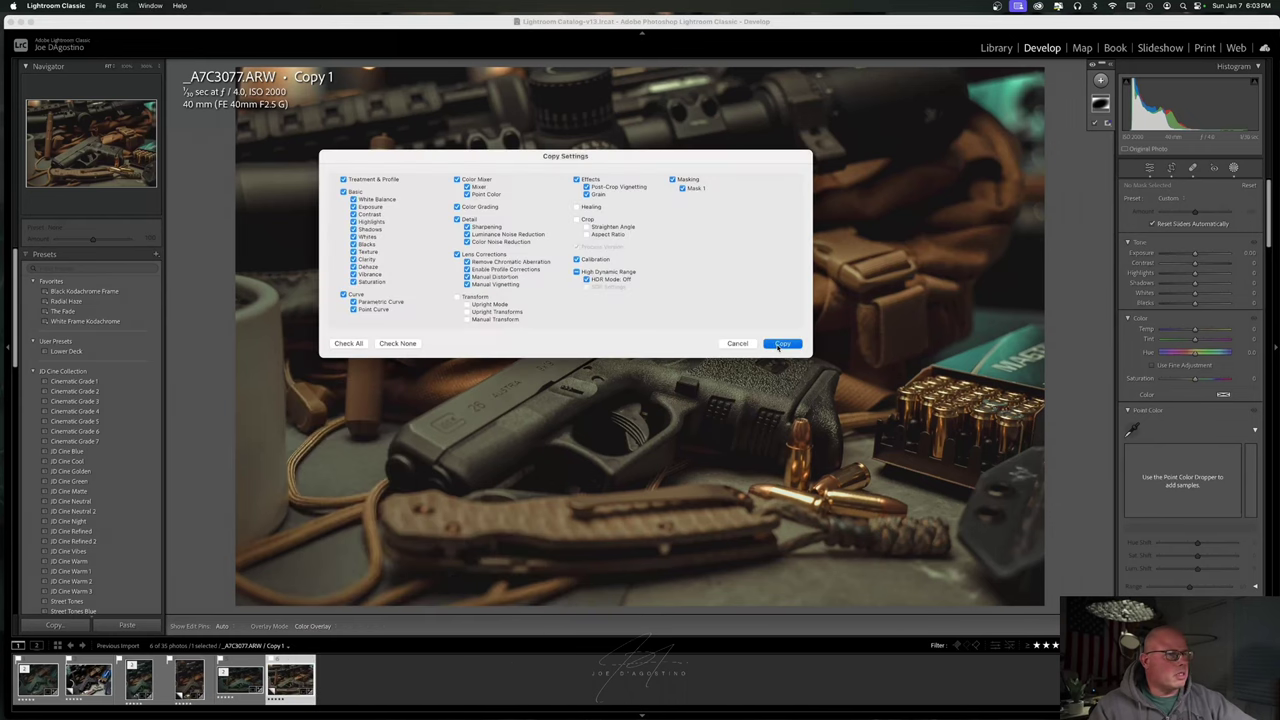
{"action": "left_click", "coordinate": [780, 343]}
{"action": "left_click", "coordinate": [51, 679]}
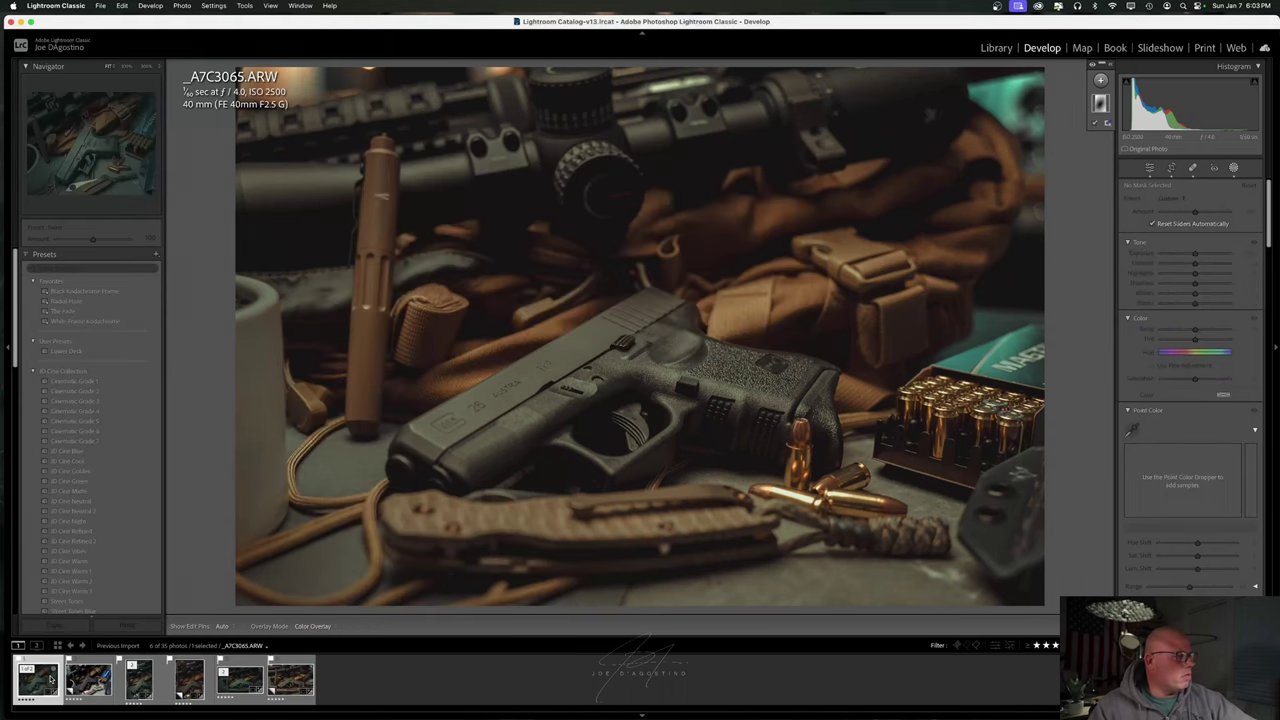
{"action": "left_click", "coordinate": [88, 679]}
{"action": "left_click", "coordinate": [124, 626]}
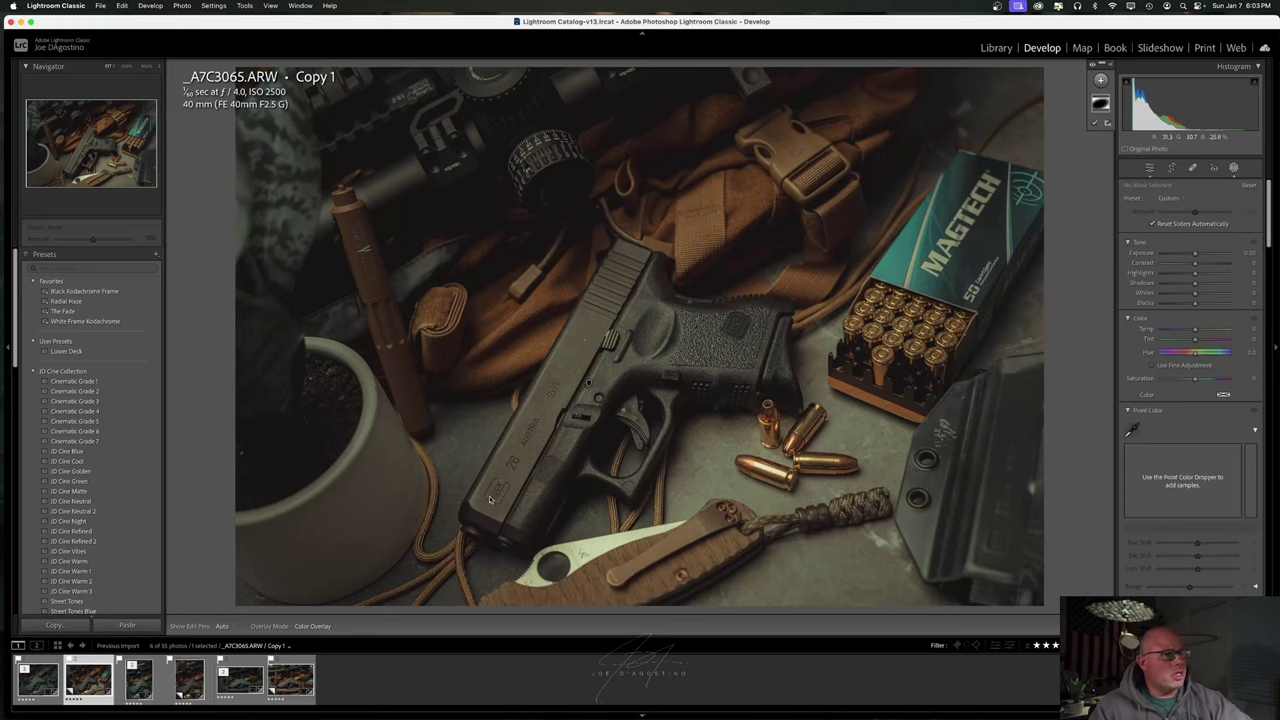
On _A7C3065.ARW Copy 1, move Mask 1's radial gradient slightly up and to the right over the pistol.
{"action": "left_click", "coordinate": [1233, 169]}
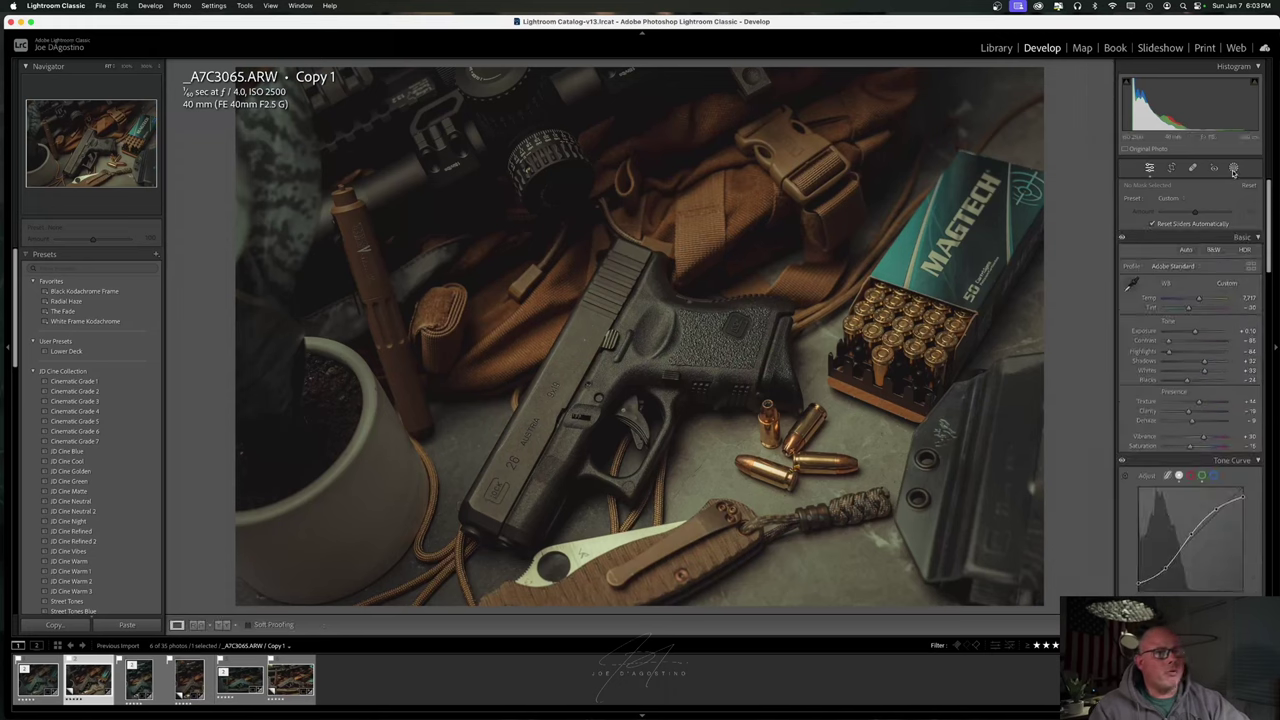
{"action": "left_click", "coordinate": [1234, 168]}
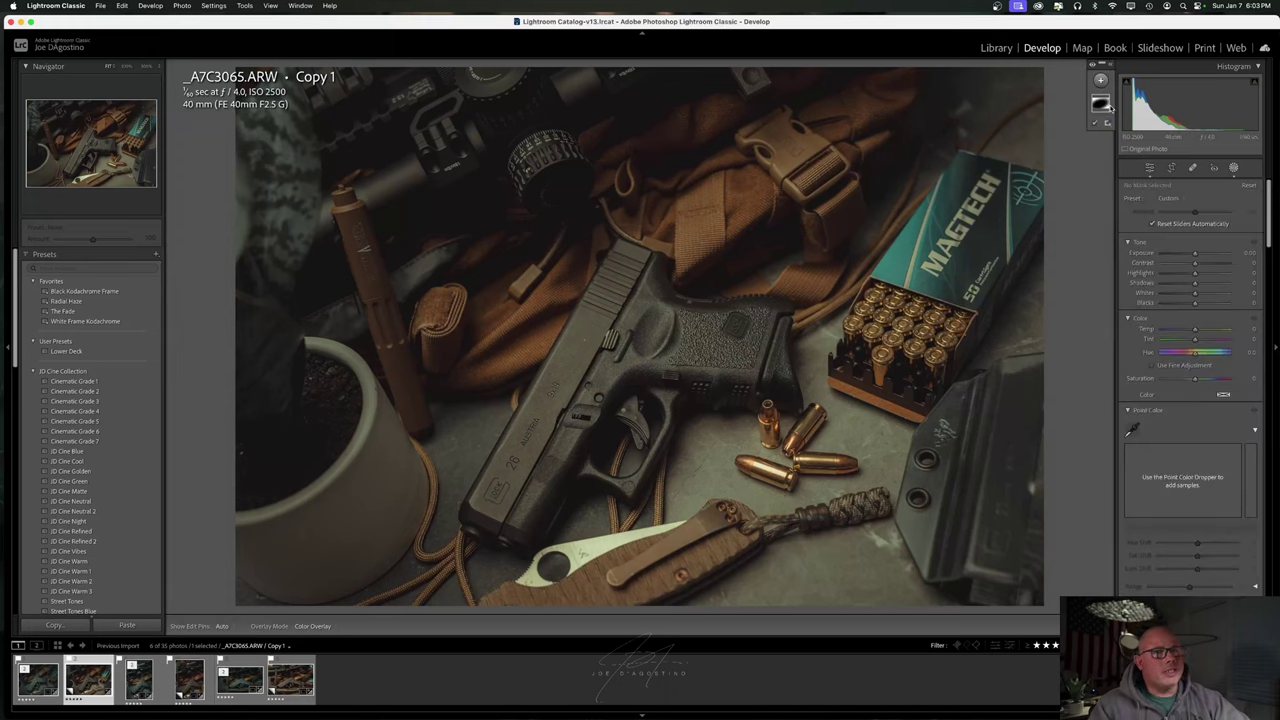
{"action": "left_click", "coordinate": [1106, 107]}
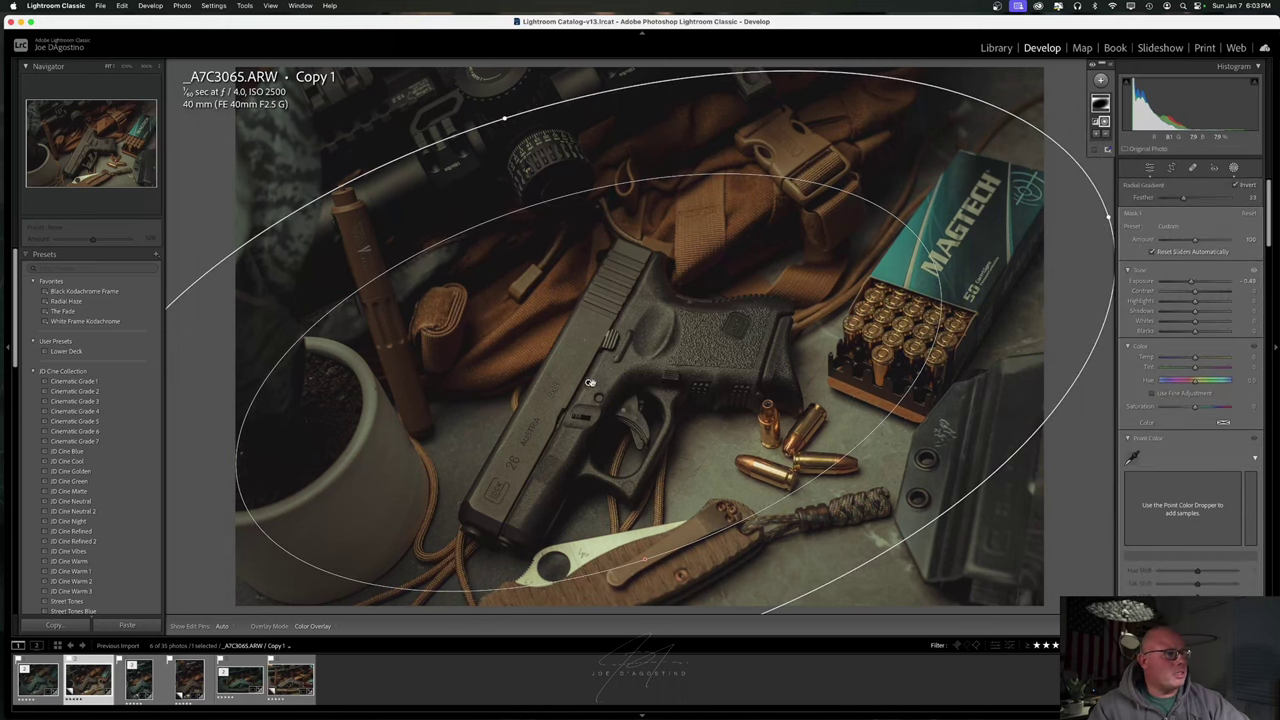
{"action": "left_click_drag", "start_coordinate": [590, 383], "coordinate": [619, 359]}
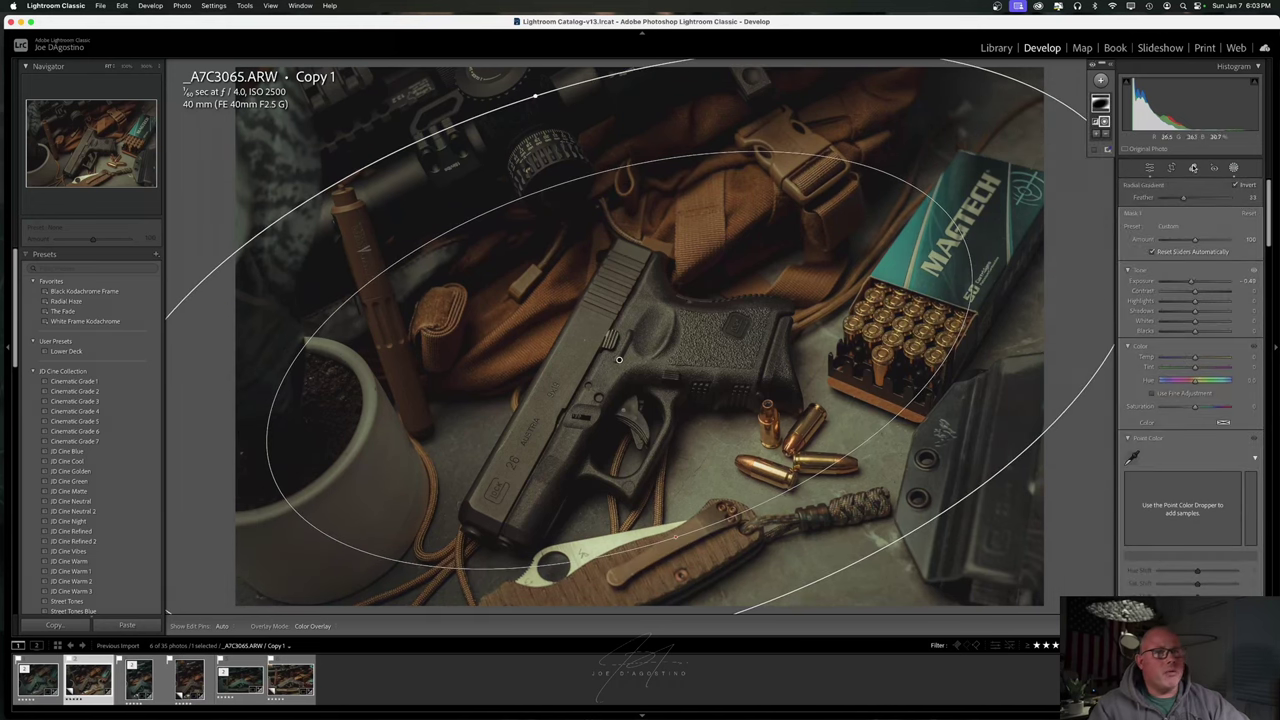
Heal the small spot on the pistol's slide, just beside the ejection port, and close the healing tool.
{"action": "key", "text": "q"}
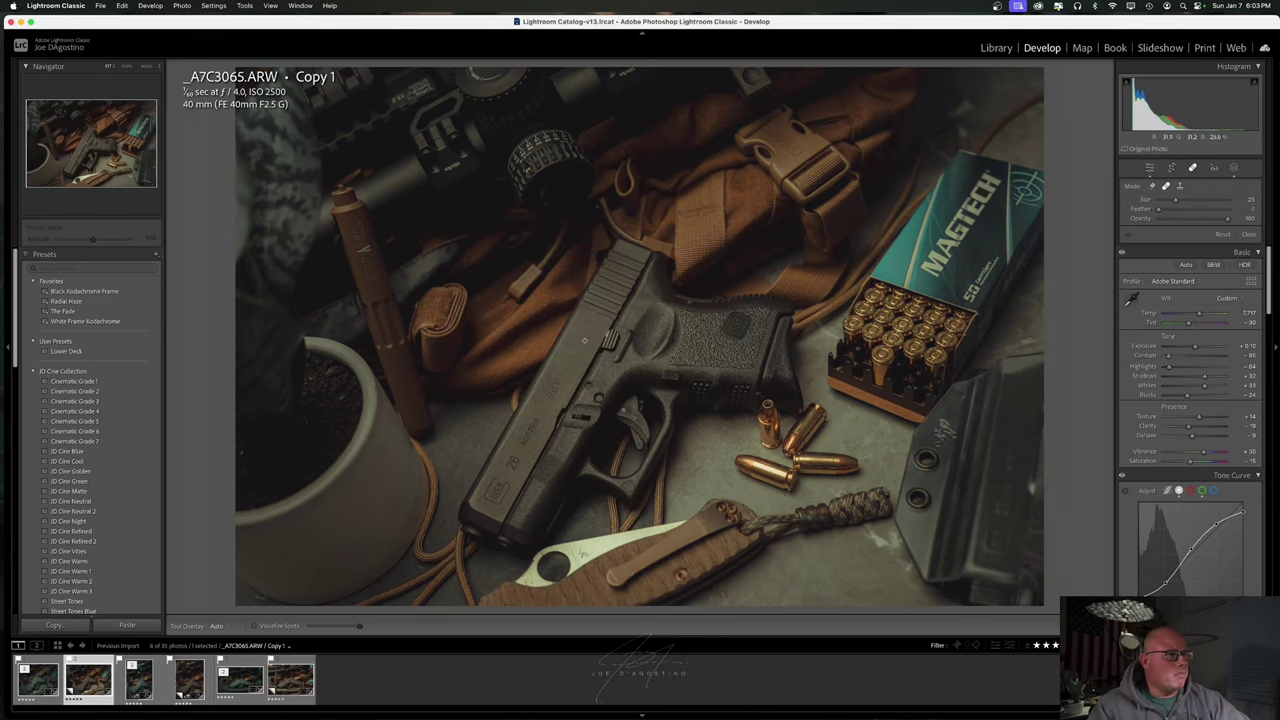
{"action": "left_click", "coordinate": [581, 341]}
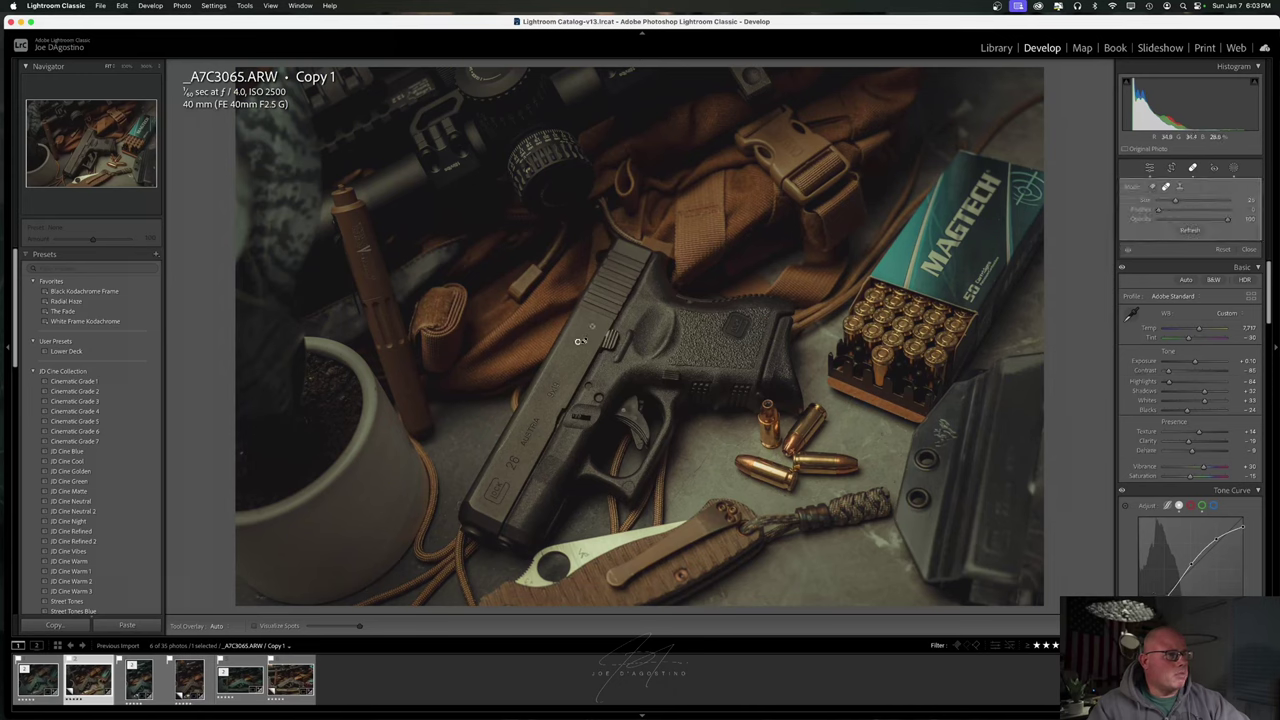
{"action": "left_click", "coordinate": [1249, 249]}
Crop the photo slightly tighter at both sides and along the bottom edge, and apply the crop.
{"action": "left_click", "coordinate": [1171, 167]}
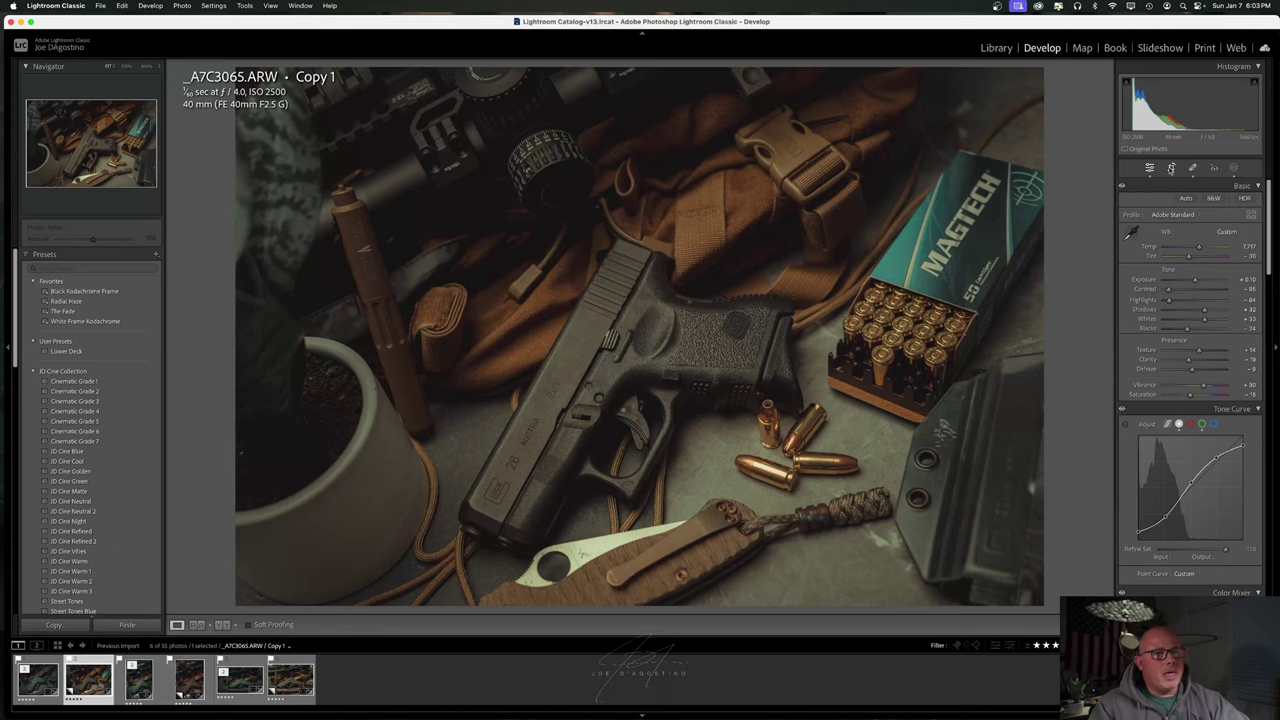
{"action": "left_click_drag", "start_coordinate": [1040, 340], "coordinate": [1014, 341]}
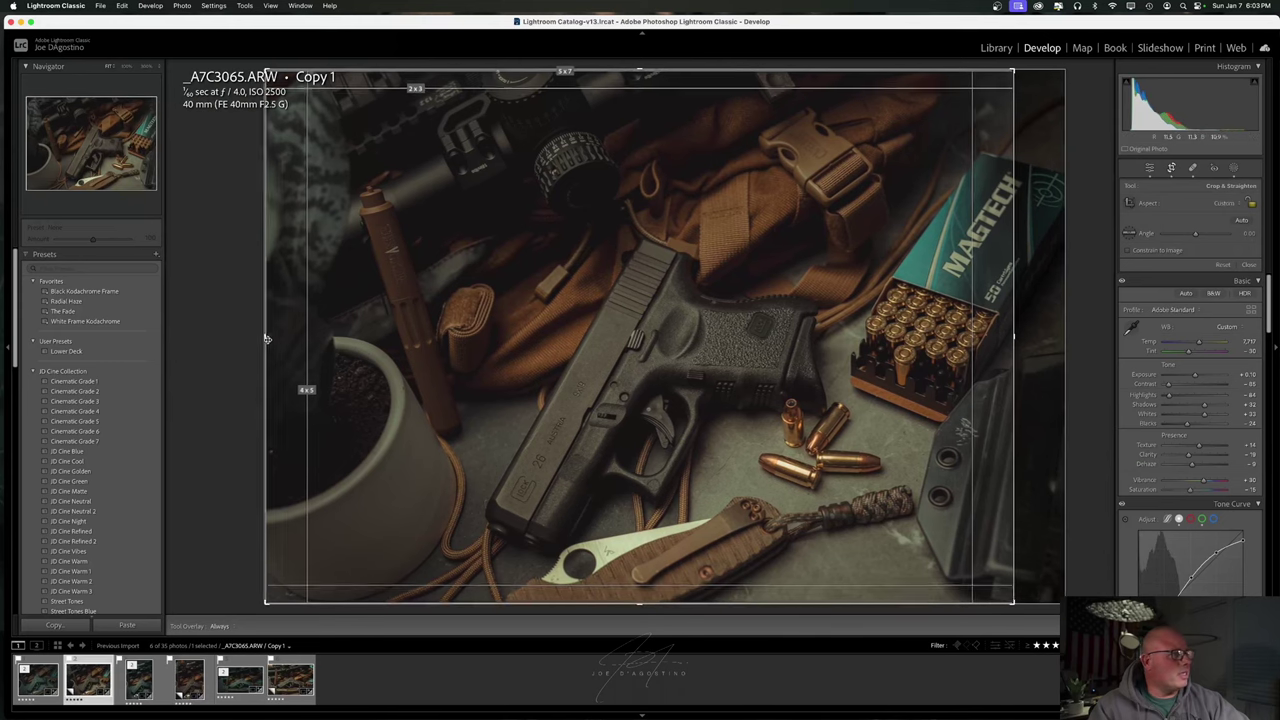
{"action": "left_click_drag", "start_coordinate": [267, 339], "coordinate": [275, 338]}
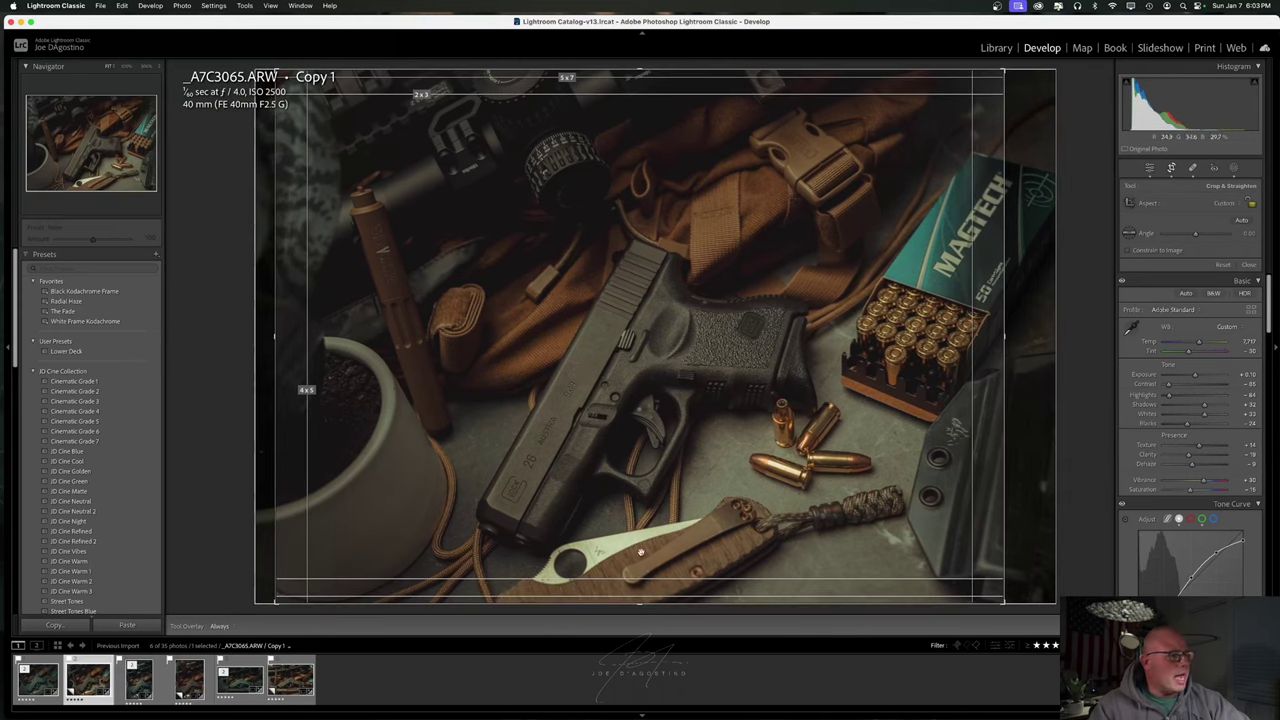
{"action": "left_click_drag", "start_coordinate": [640, 603], "coordinate": [643, 601]}
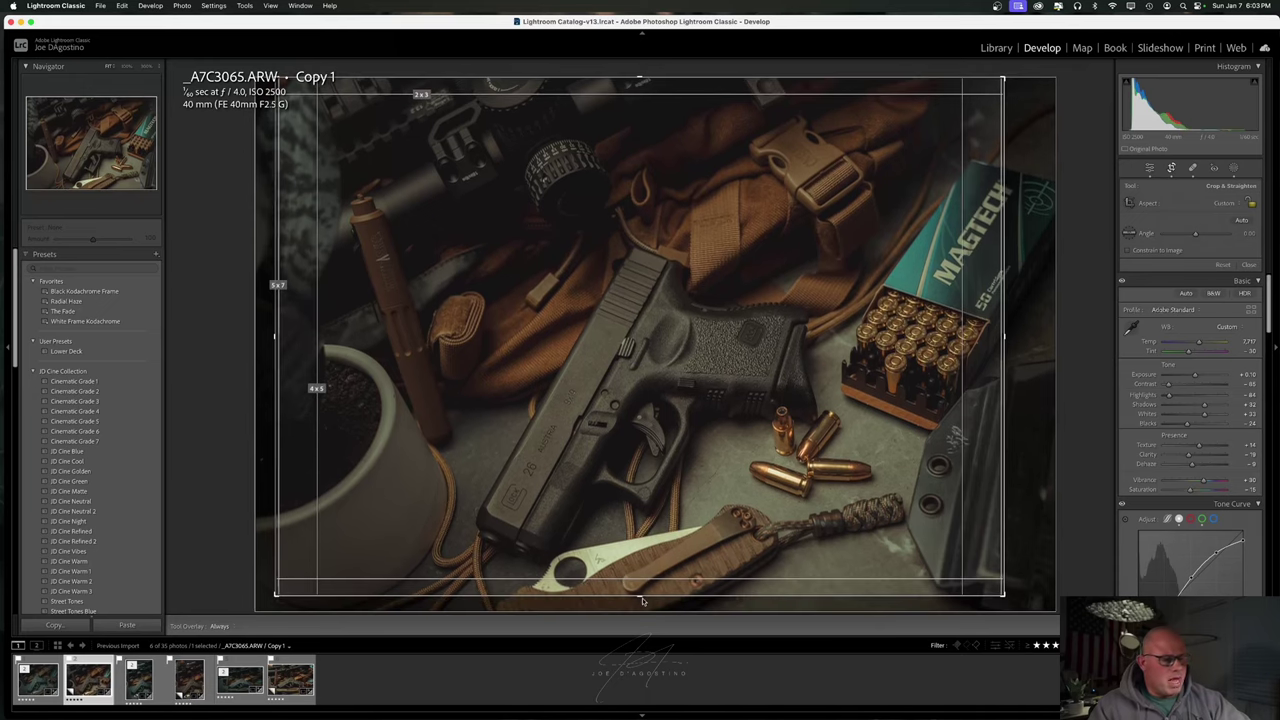
{"action": "key", "text": "Return"}
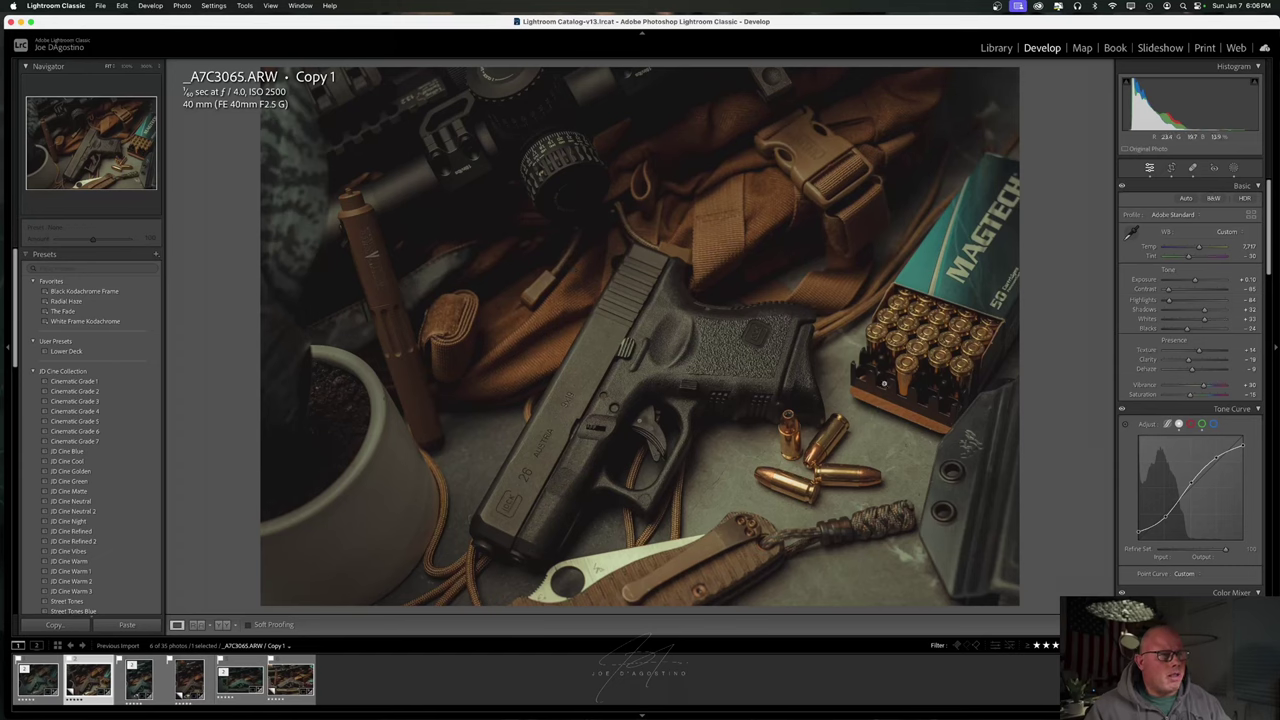
Review the photo's develop settings down to Transform, and examine the Color Grading wheels for shadows, midtones and highlights.
{"action": "scroll", "coordinate": [1148, 505], "scroll_direction": "down", "scroll_amount": 10}
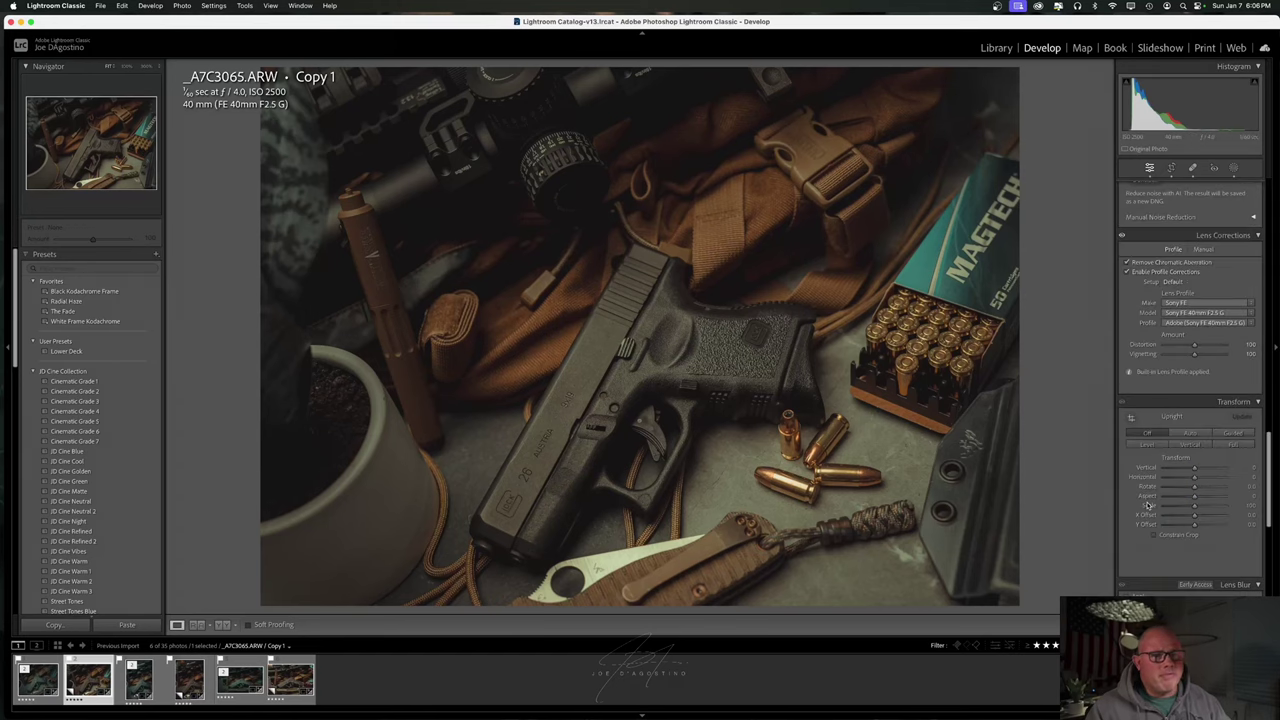
{"action": "scroll", "coordinate": [1148, 505], "scroll_direction": "up", "scroll_amount": 5}
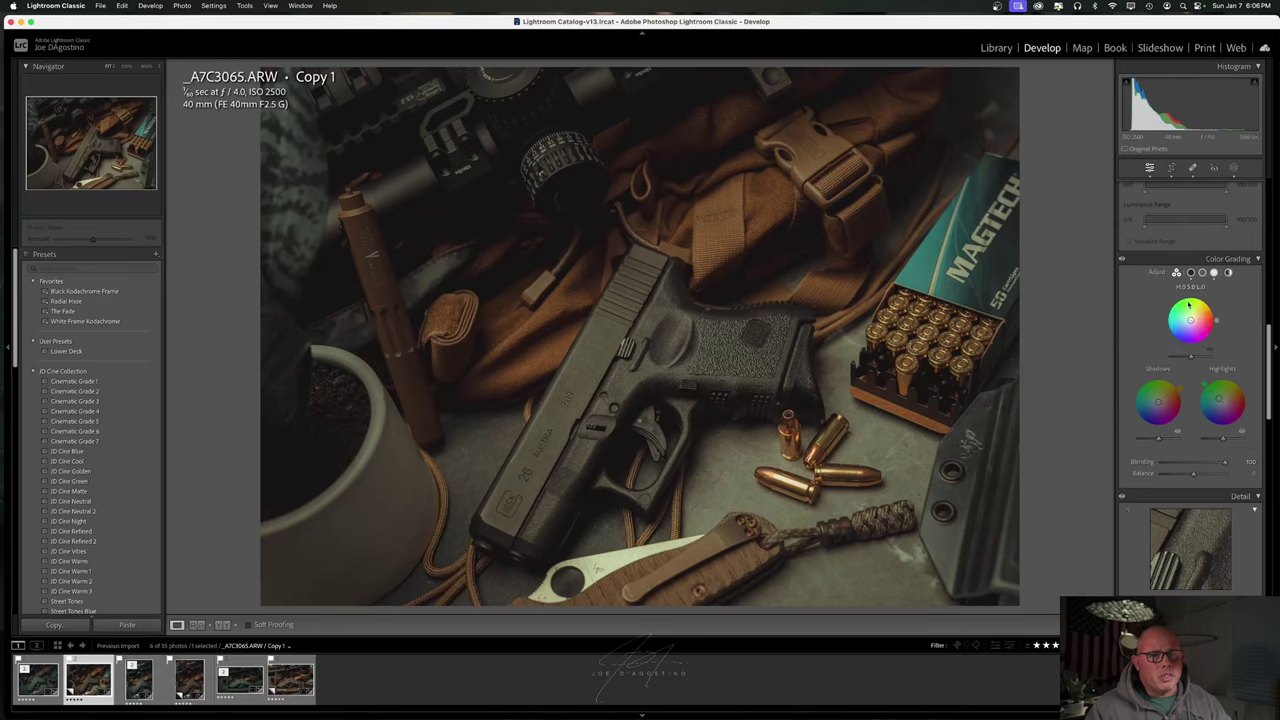
{"action": "scroll", "coordinate": [1160, 398], "scroll_direction": "up", "scroll_amount": 2}
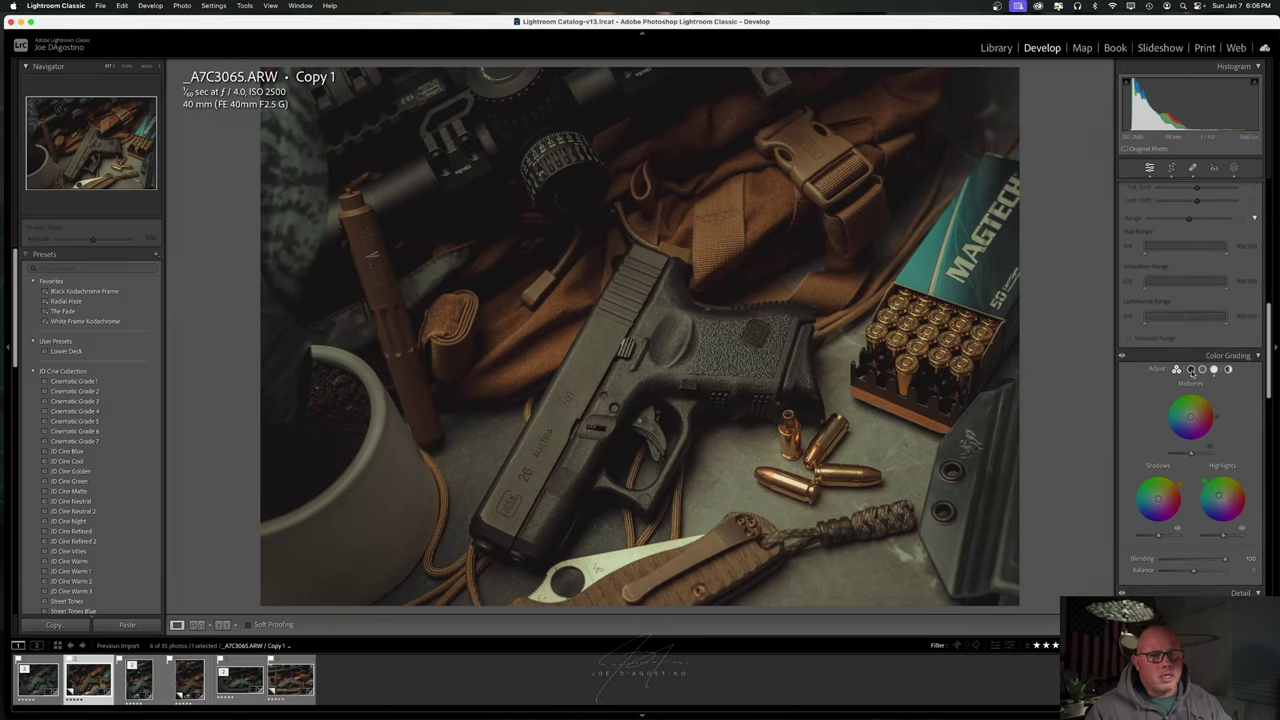
{"action": "left_click", "coordinate": [1191, 370]}
{"action": "left_click", "coordinate": [1176, 369]}
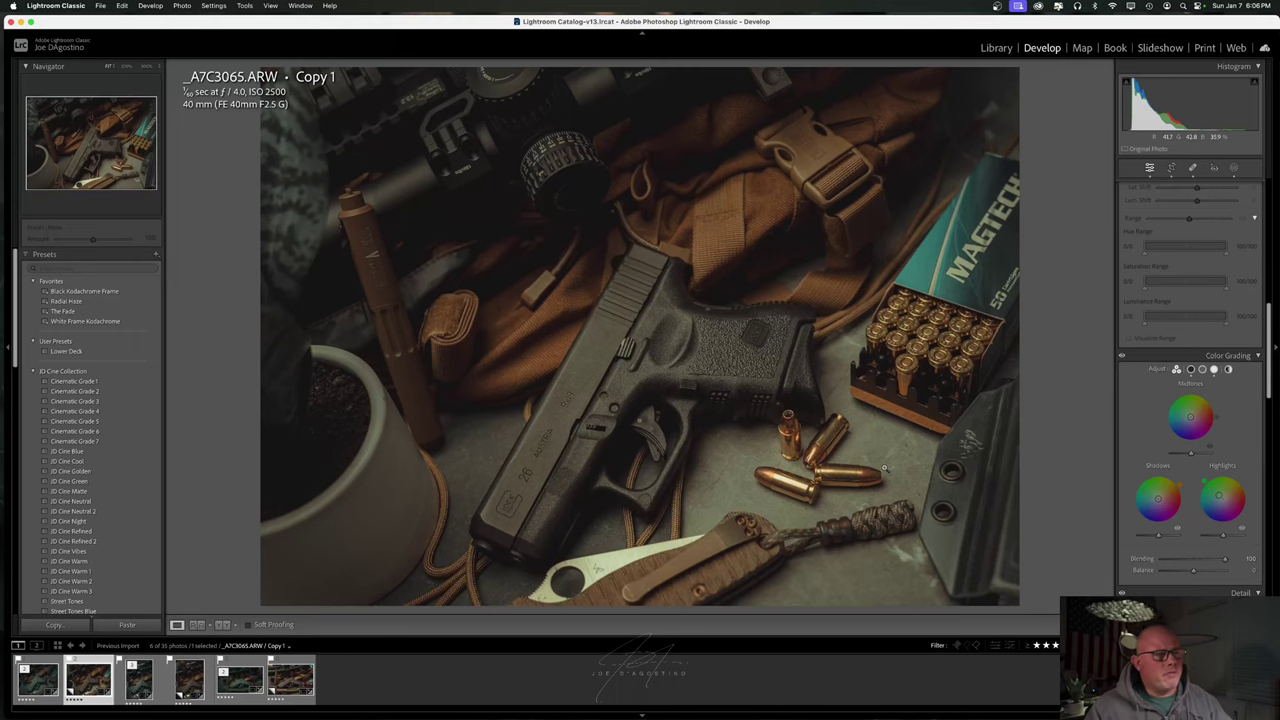
Show the rated photos as a Library grid and compare the teal versions with the warm versions.
{"action": "left_click", "coordinate": [994, 48]}
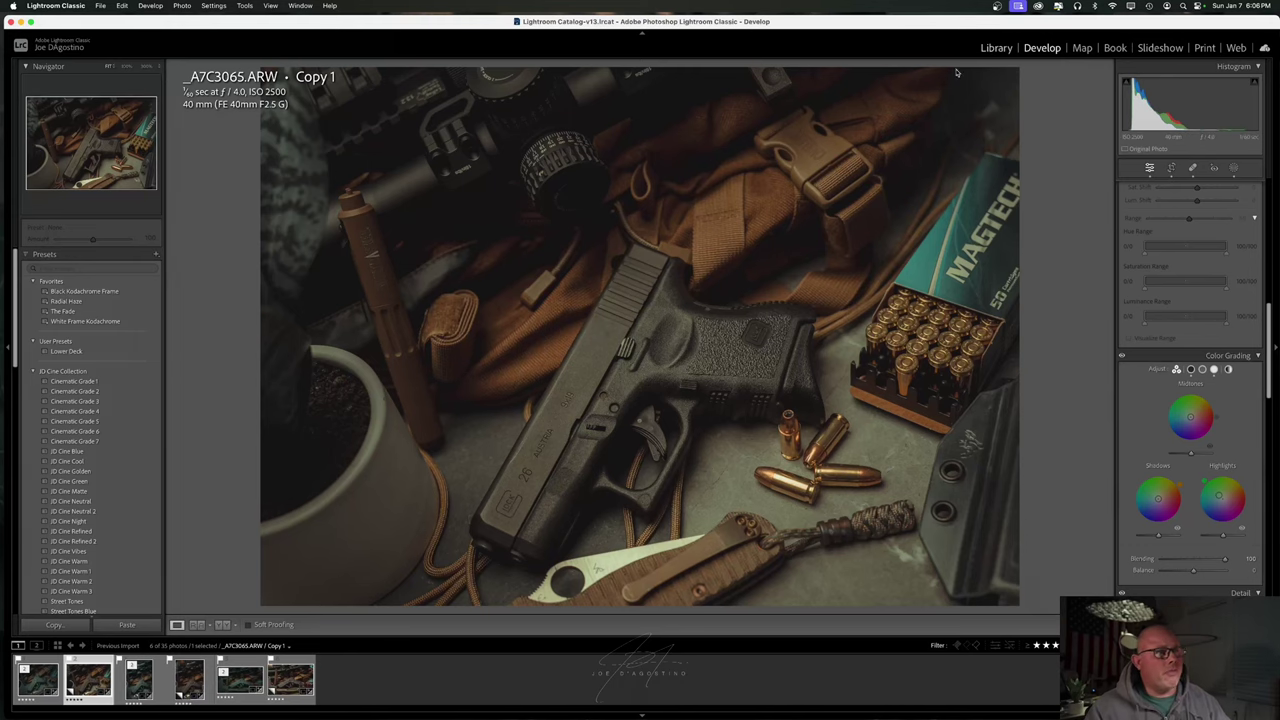
{"action": "left_click", "coordinate": [178, 625]}
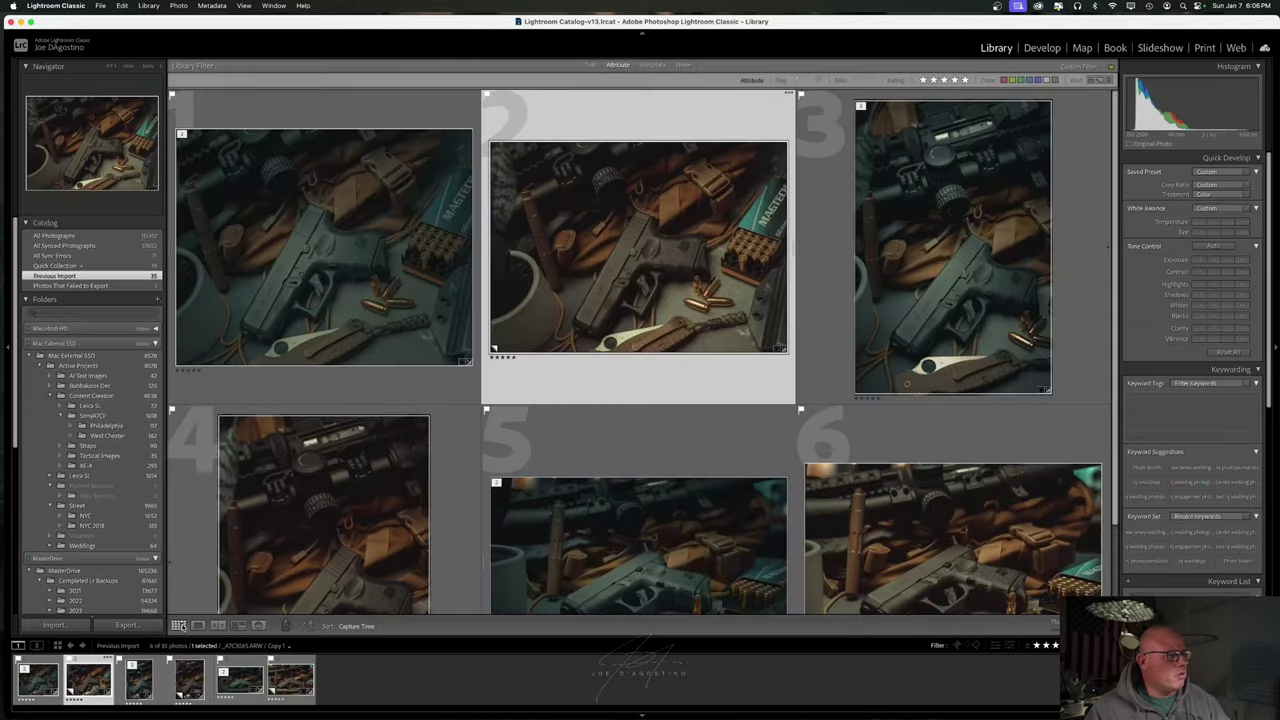
{"action": "scroll", "coordinate": [744, 349], "scroll_direction": "down", "scroll_amount": 1}
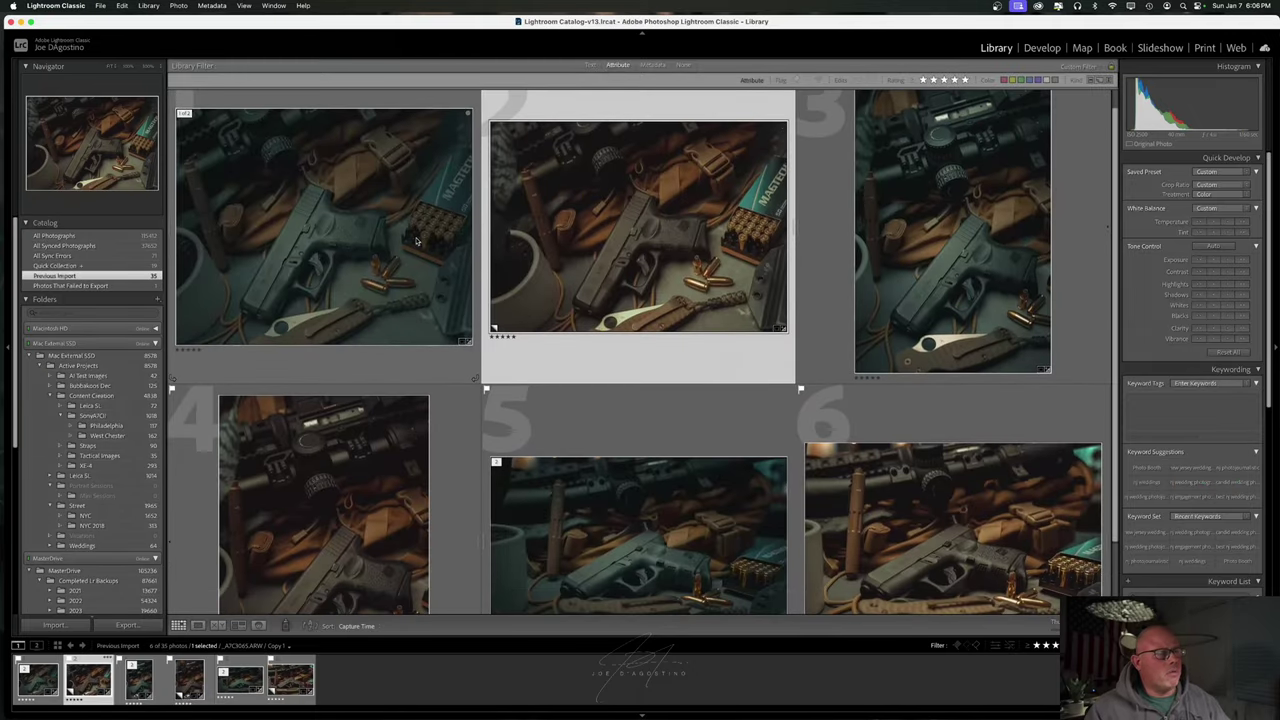
{"action": "scroll", "coordinate": [545, 405], "scroll_direction": "down", "scroll_amount": 2}
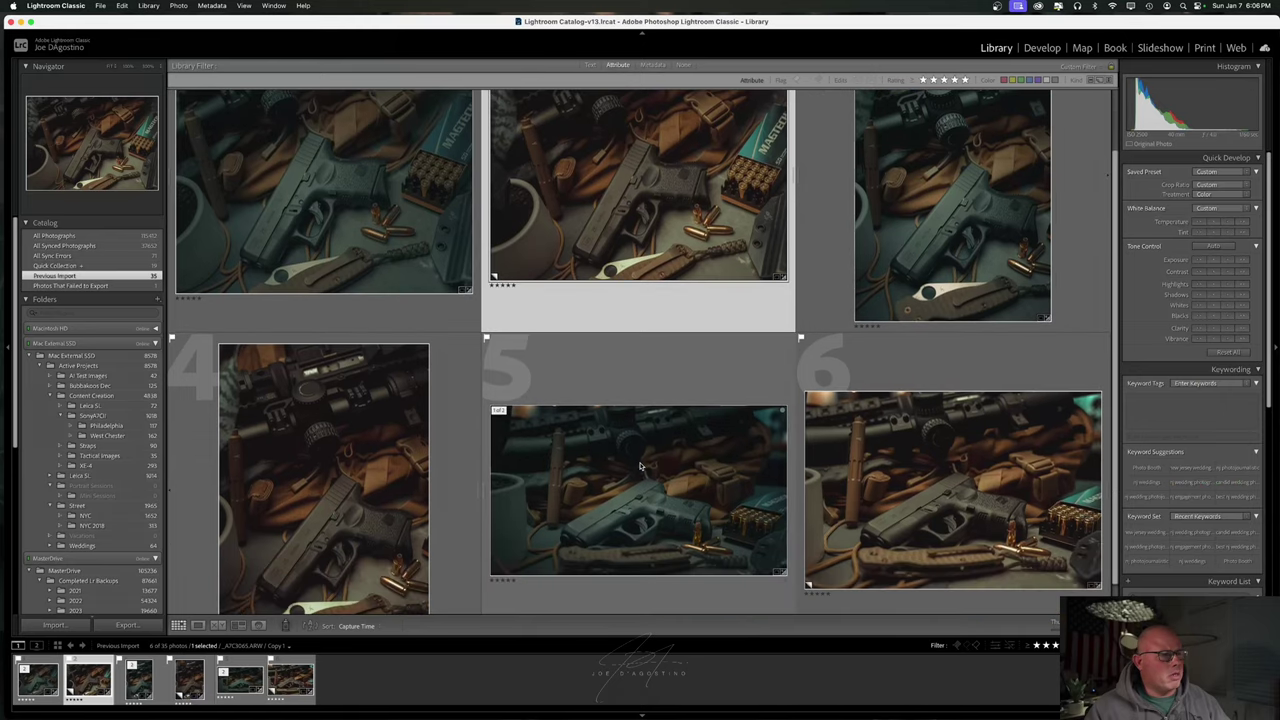
{"action": "scroll", "coordinate": [530, 458], "scroll_direction": "down", "scroll_amount": 1}
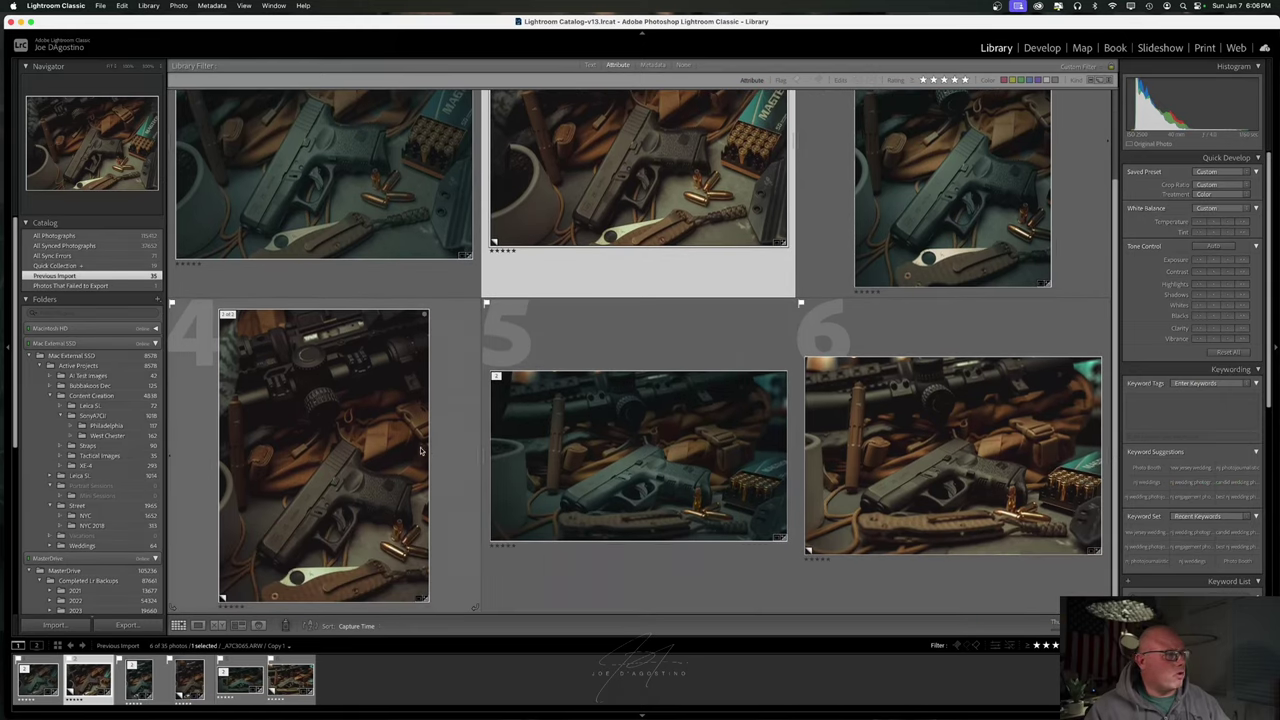
{"action": "scroll", "coordinate": [707, 407], "scroll_direction": "up", "scroll_amount": 3}
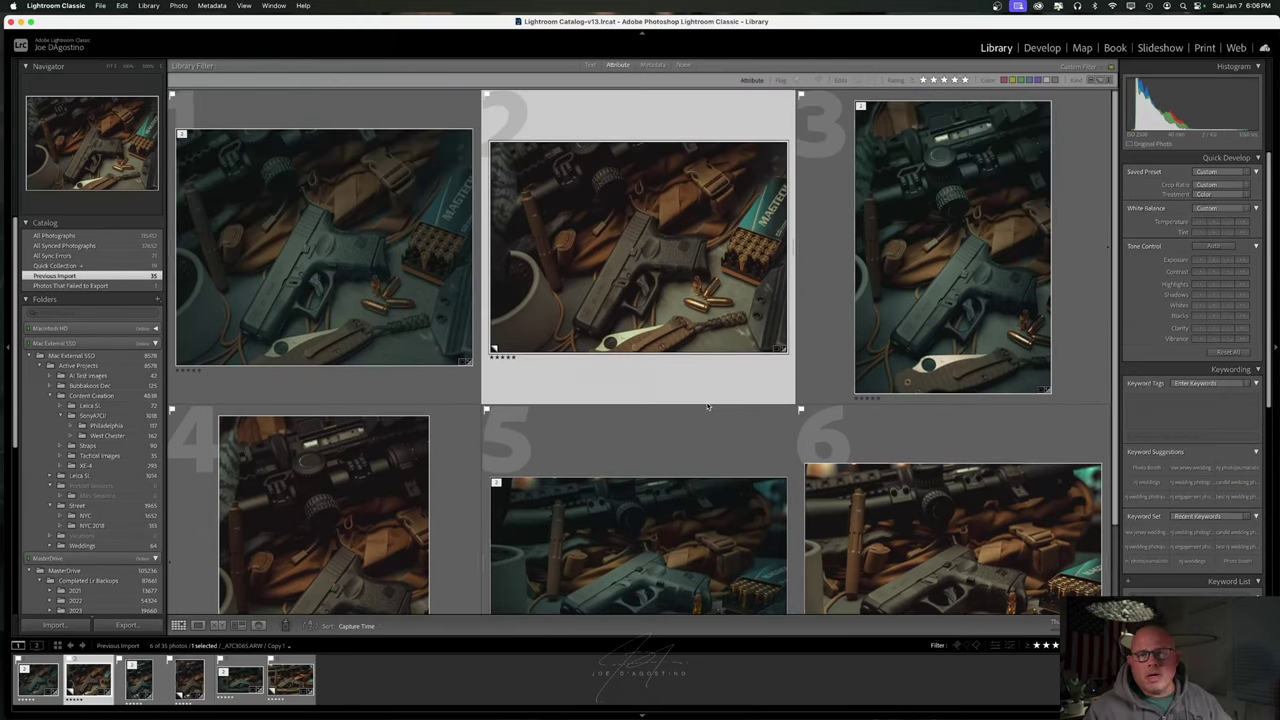